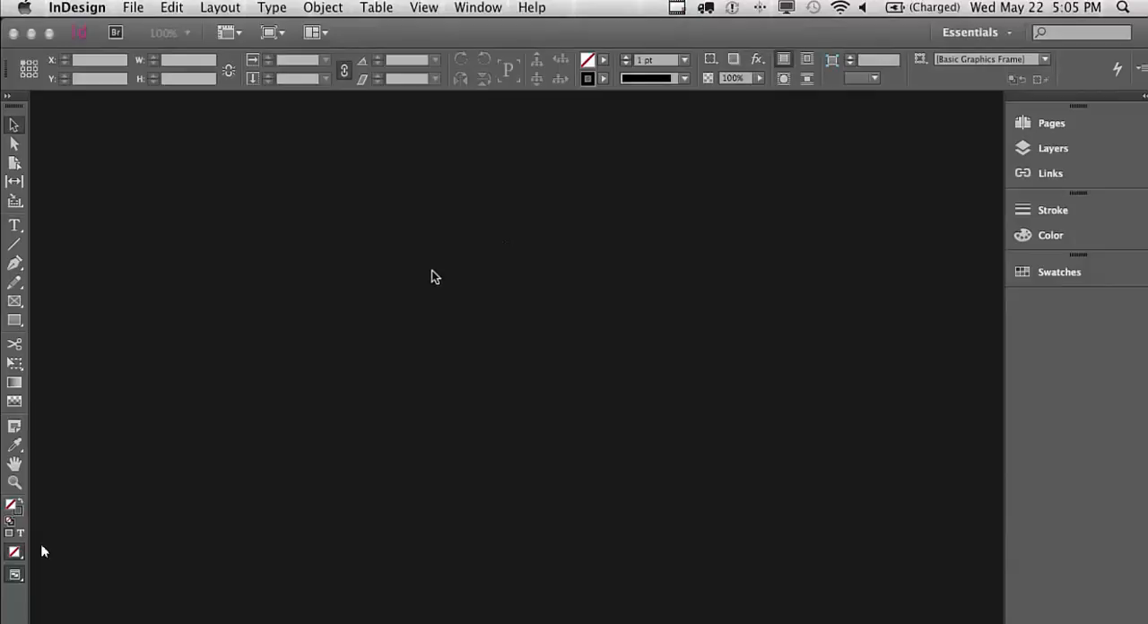
left_click(488, 13)
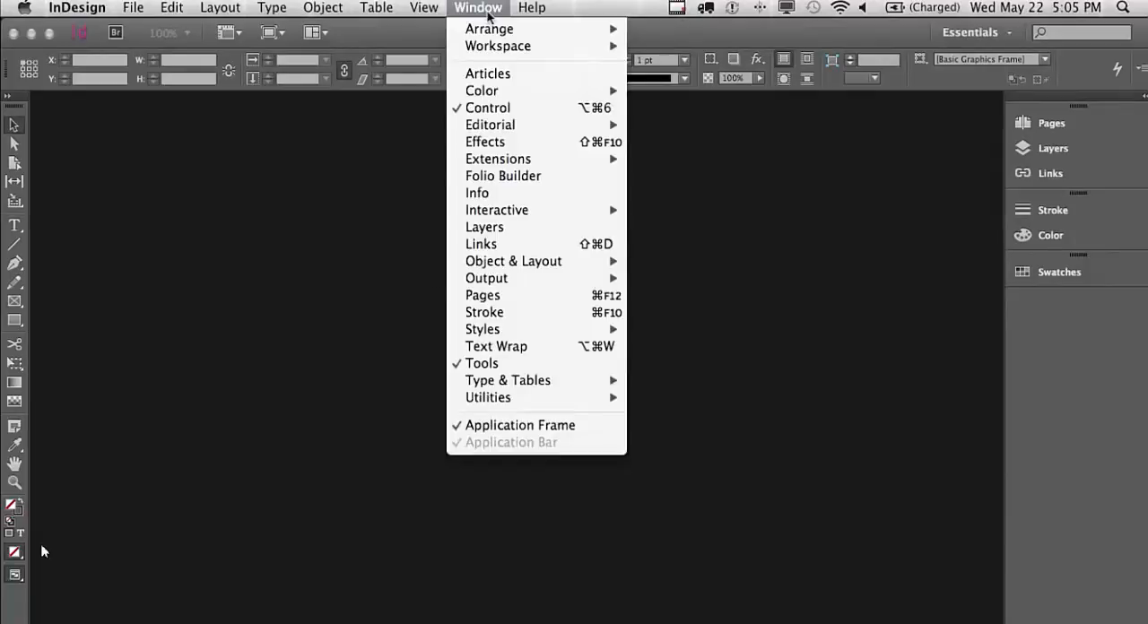
left_click(747, 418)
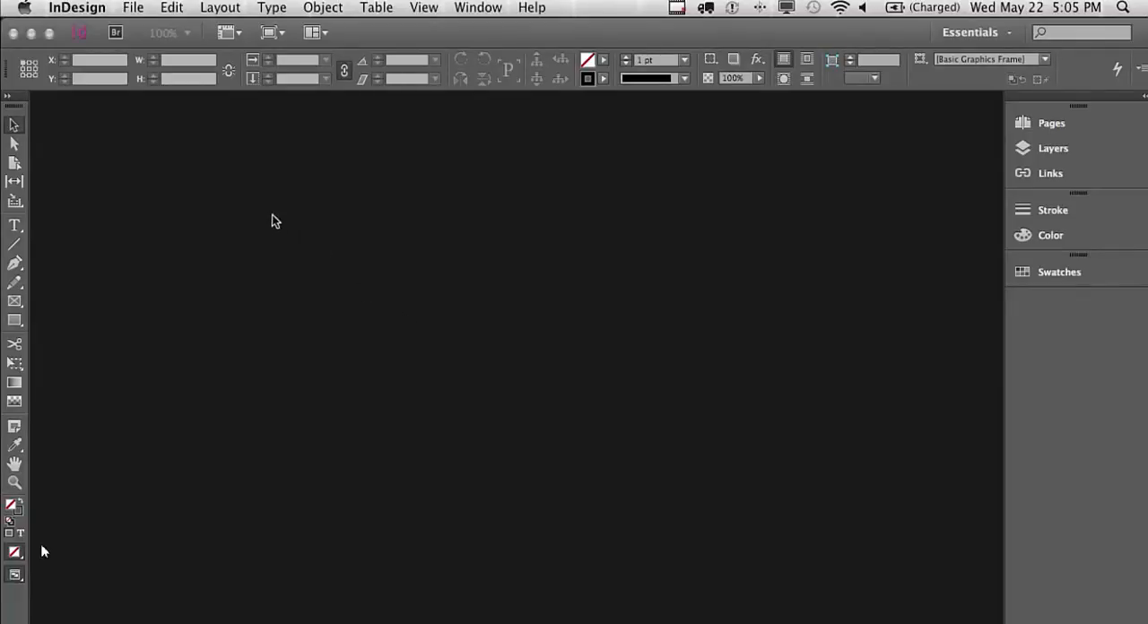
Set both the horizontal and vertical ruler units to inches in the preferences
left_click(70, 13)
mouse_move(91, 63)
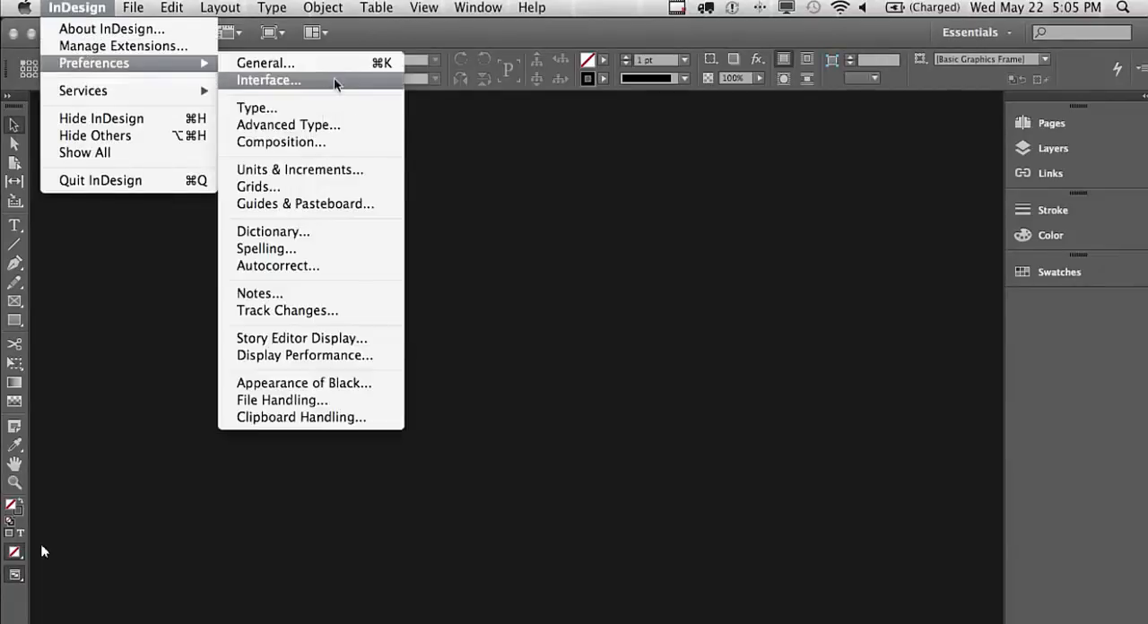
left_click(360, 170)
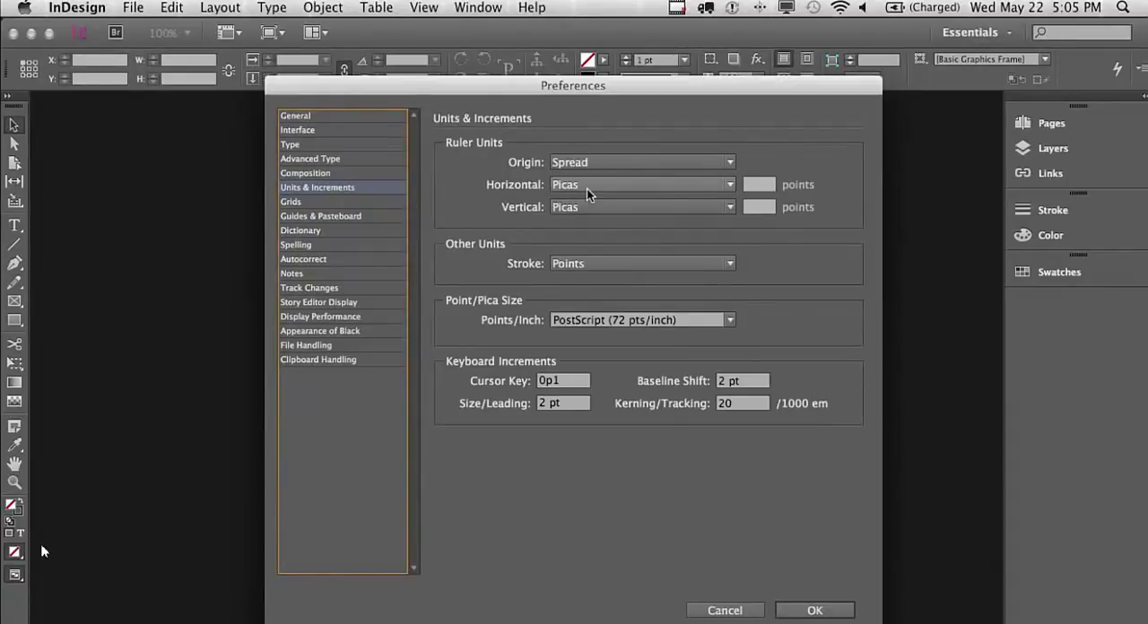
left_click(587, 188)
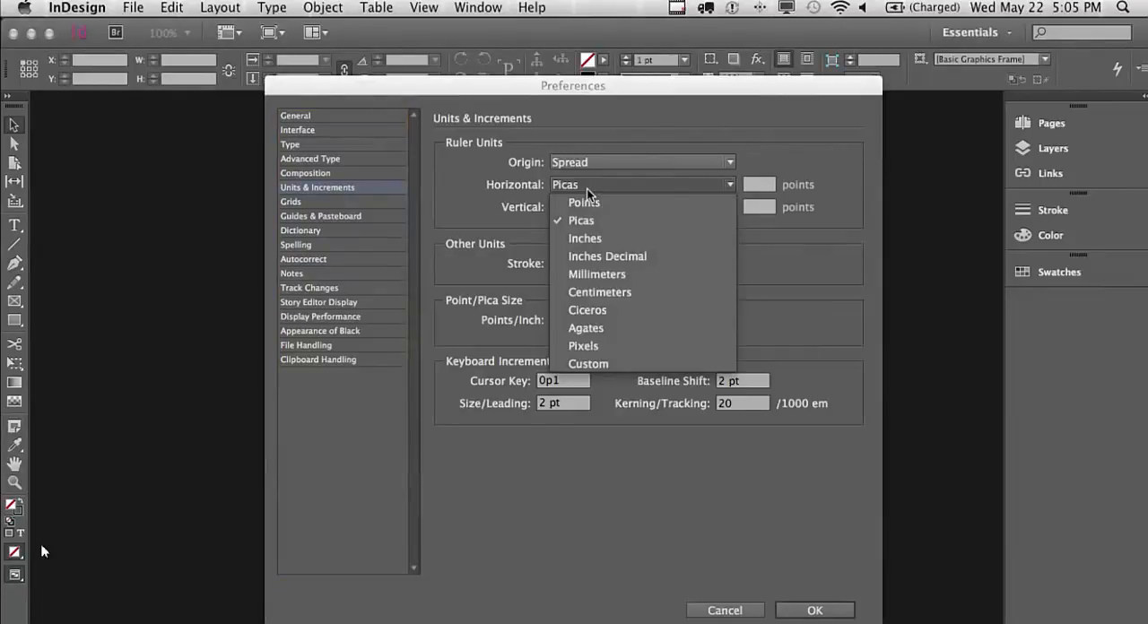
left_click(589, 238)
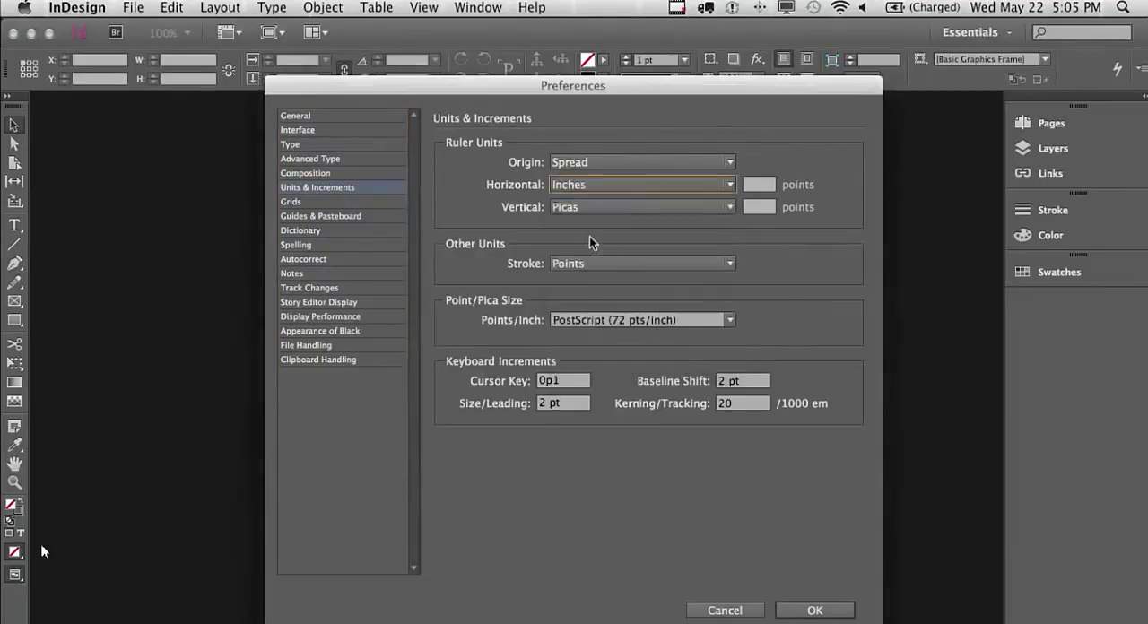
left_click(598, 208)
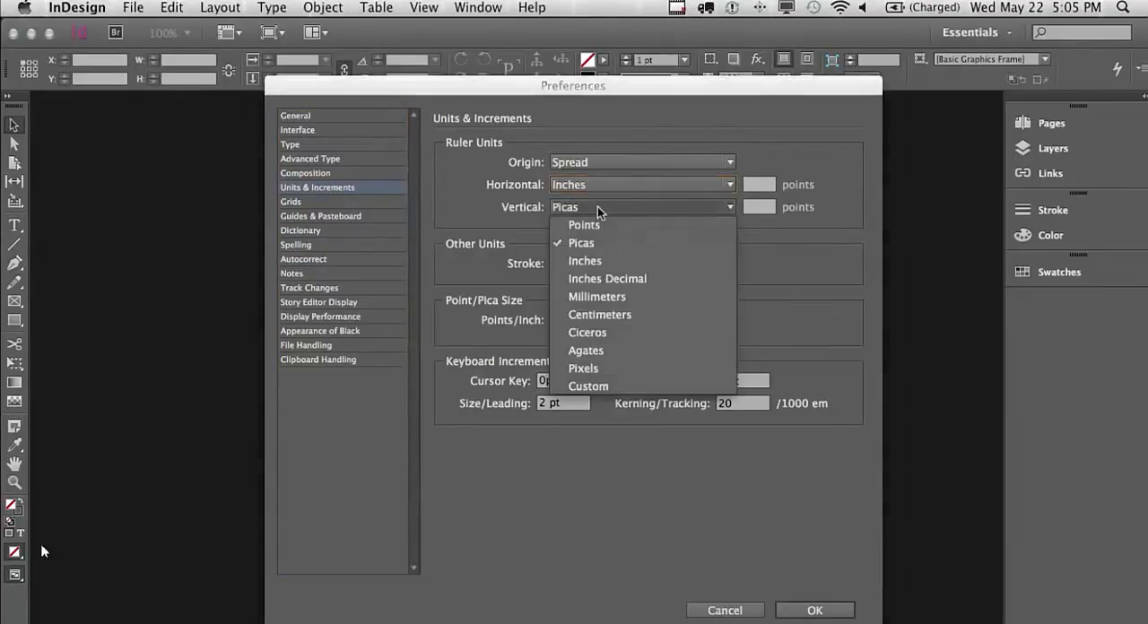
left_click(600, 256)
left_click(813, 611)
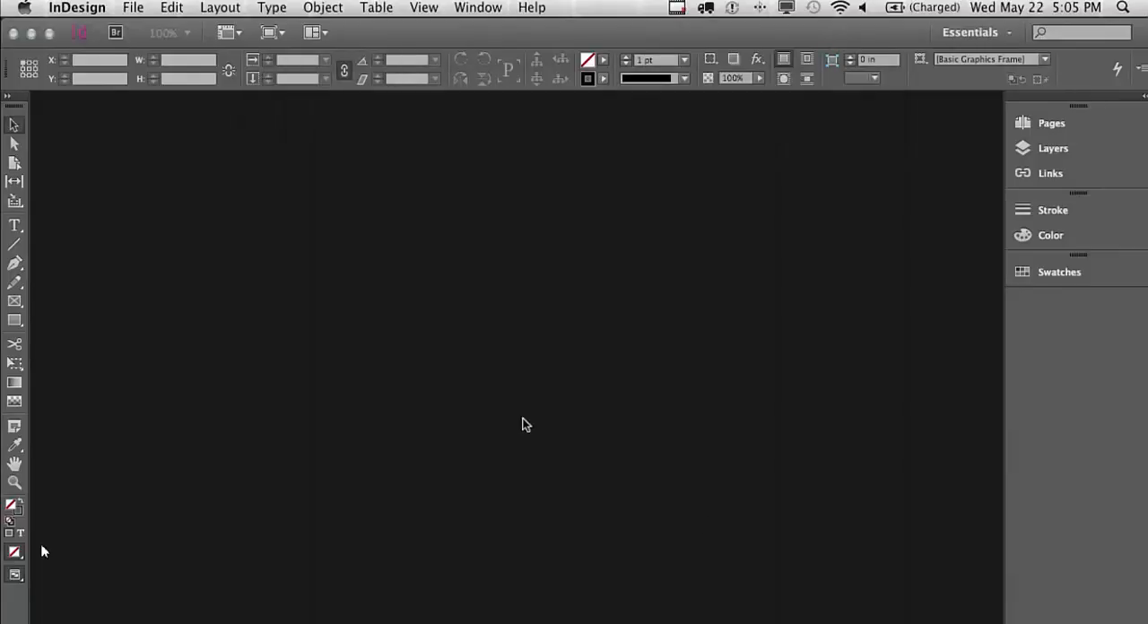
Start a new Letter print document with preview on, 2 pages, facing pages off and landscape orientation
left_click(133, 9)
mouse_move(148, 29)
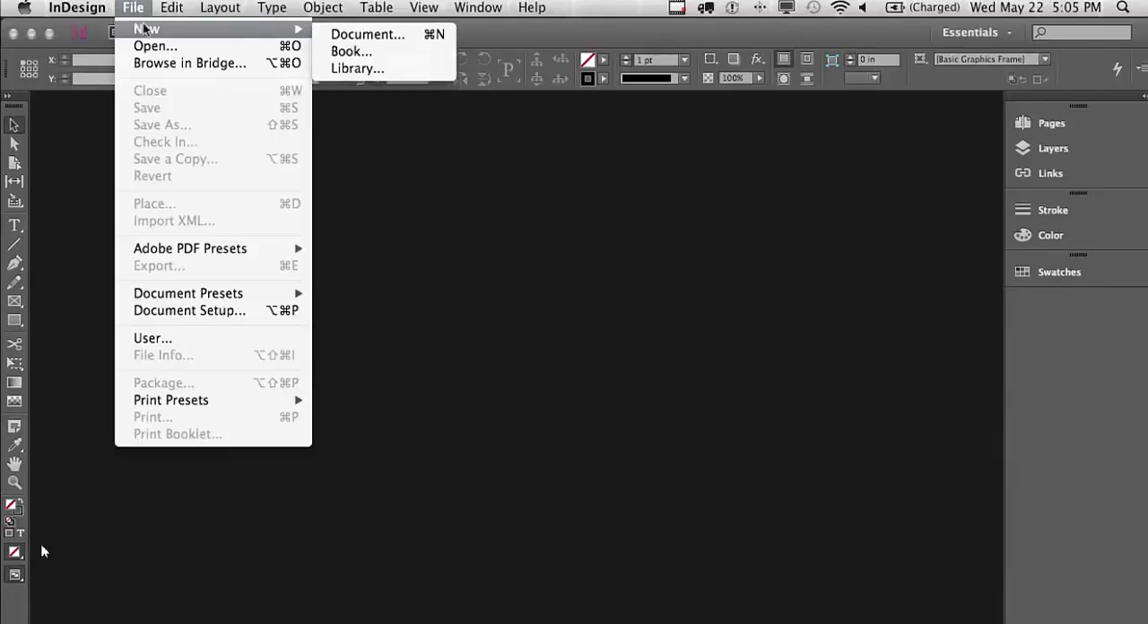
left_click(364, 36)
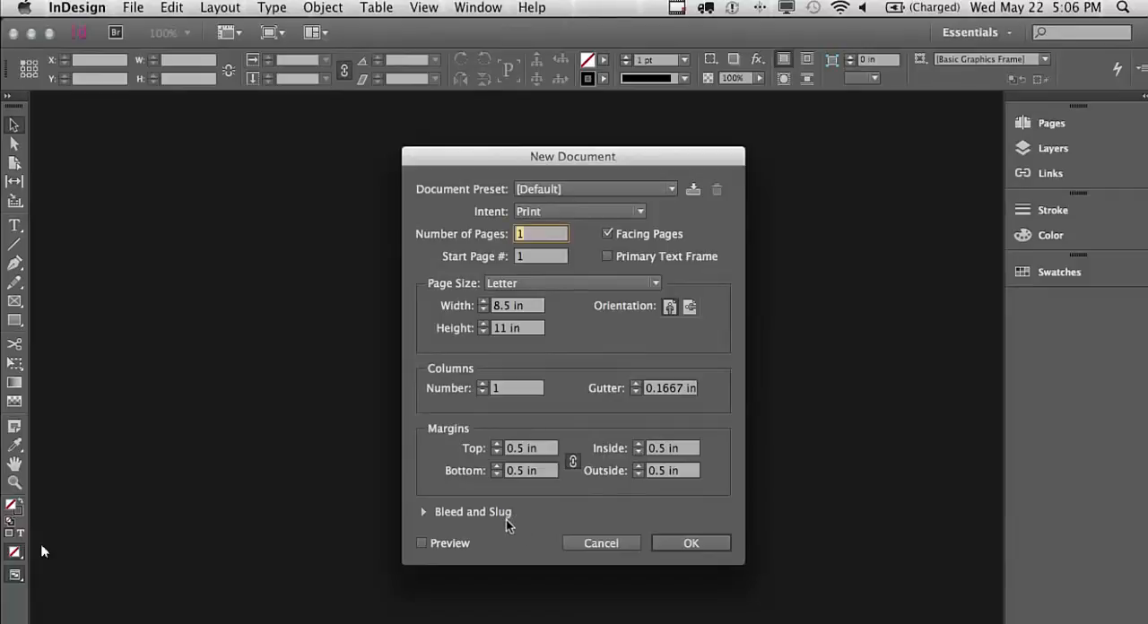
left_click(459, 540)
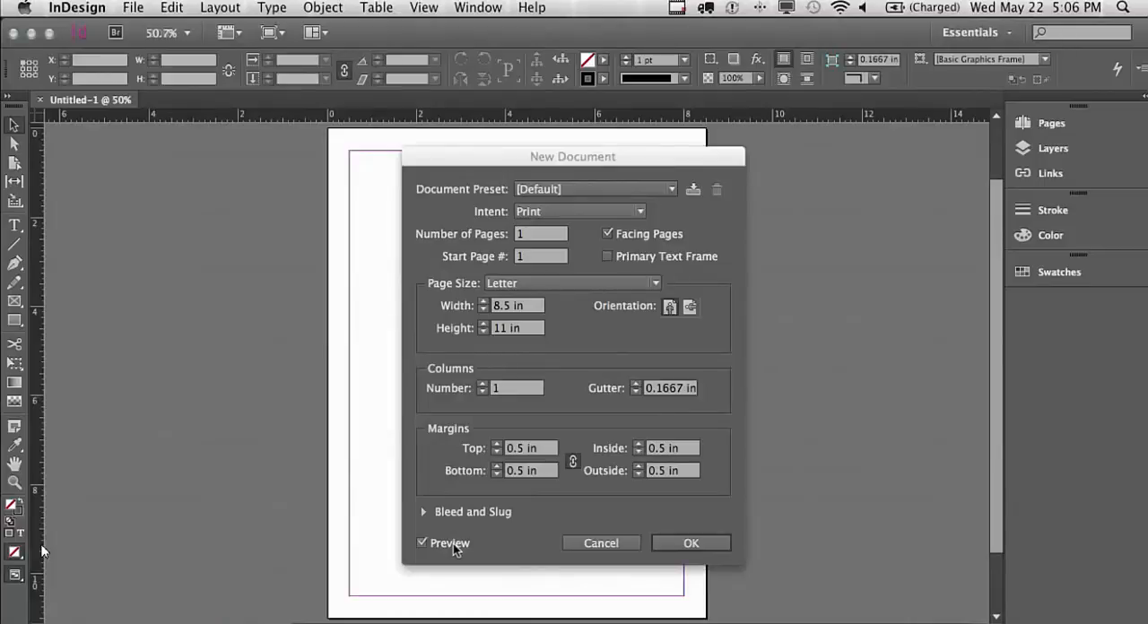
left_click(552, 236)
type("2")
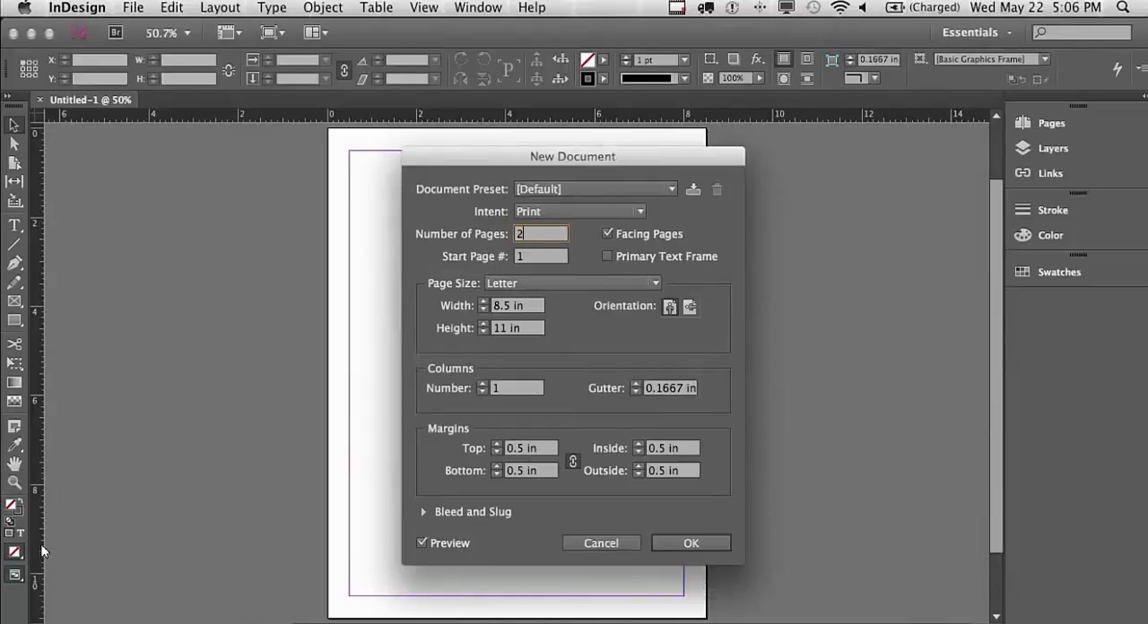
left_click(607, 234)
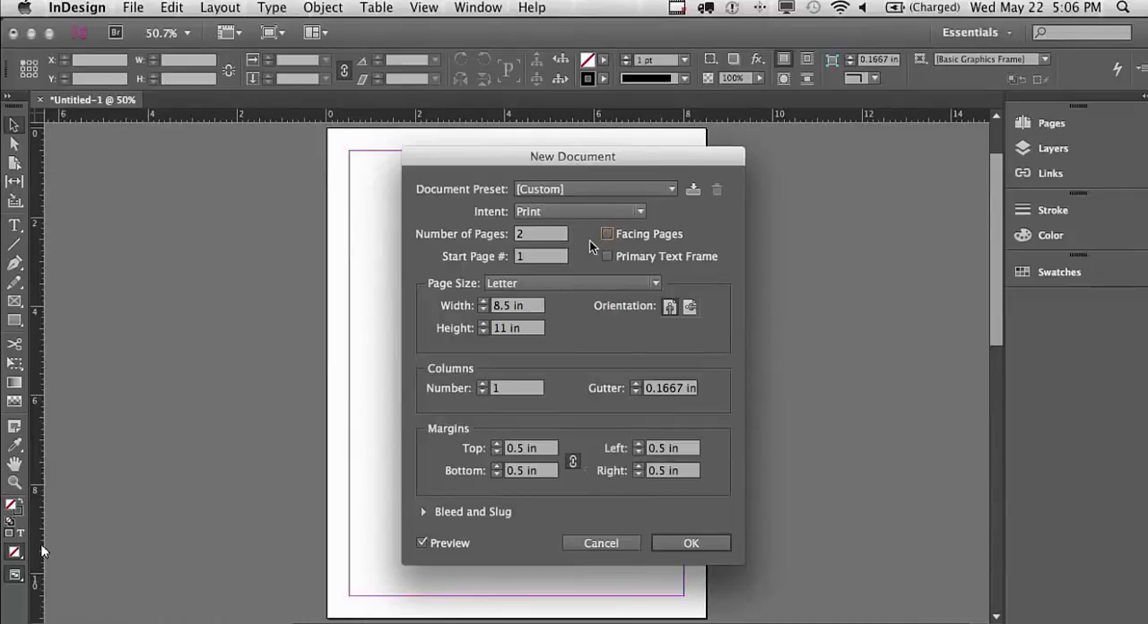
left_click(690, 307)
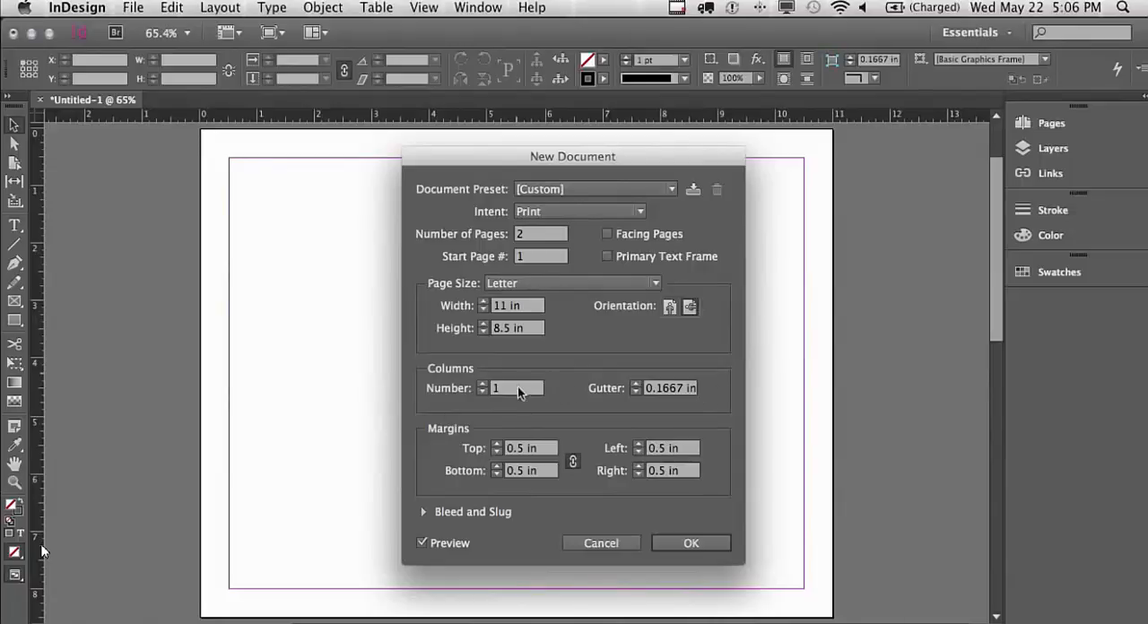
Give the new document 3 columns and 0.1667 in margins on all sides, and create it
left_click(483, 383)
left_click(483, 383)
left_click_drag(488, 166, 548, 162)
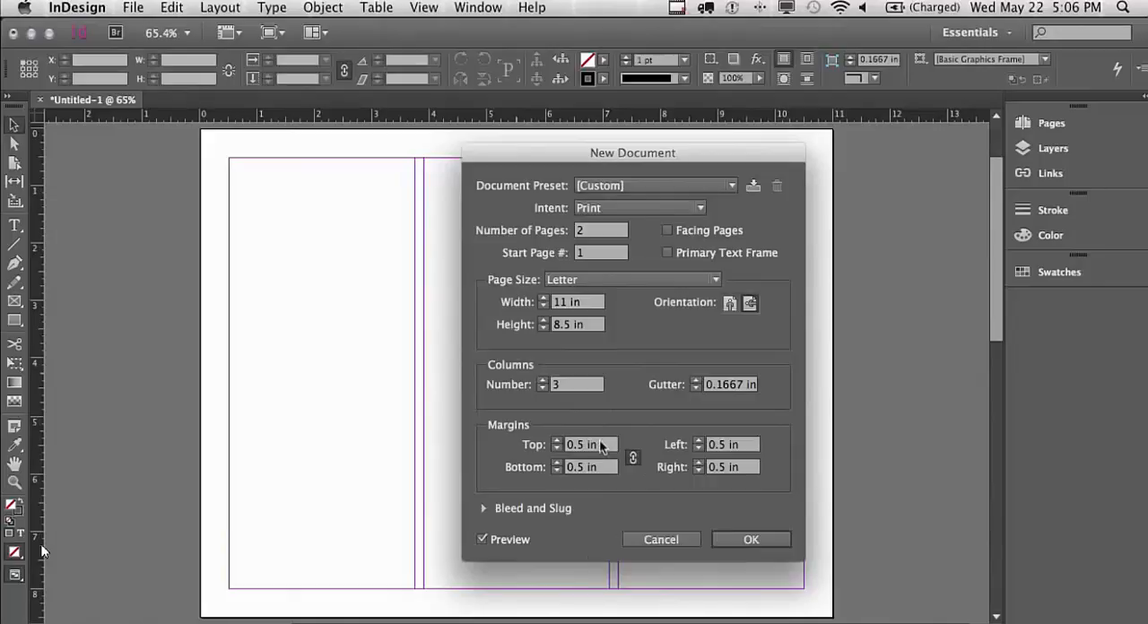
left_click(539, 451)
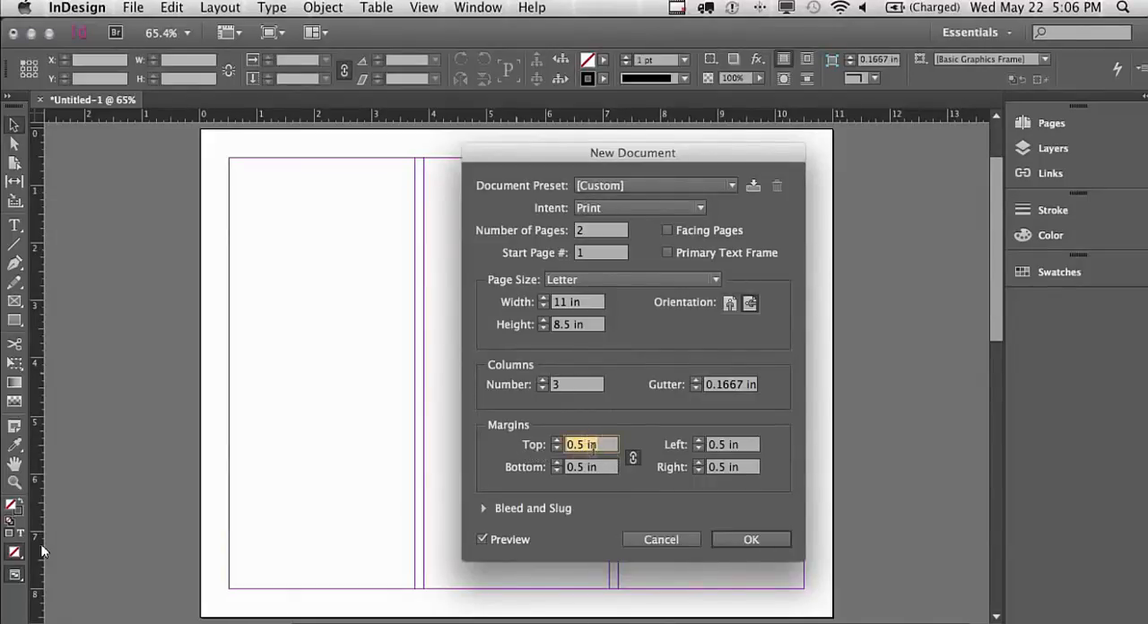
key("BackSpace")
type(".1667")
key("Tab")
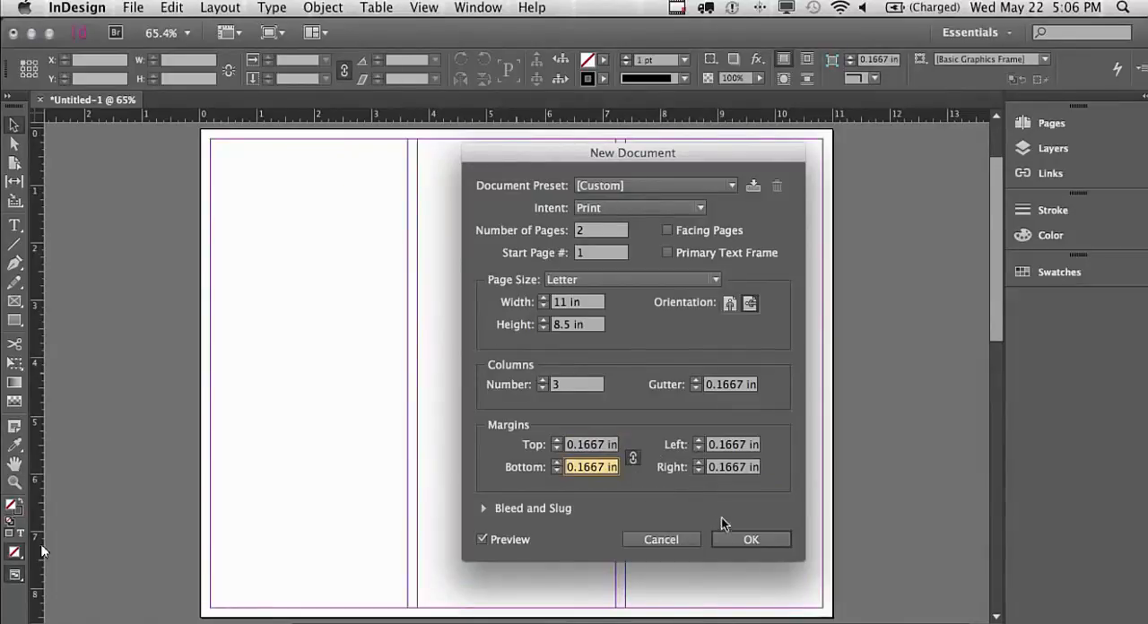
left_click(769, 541)
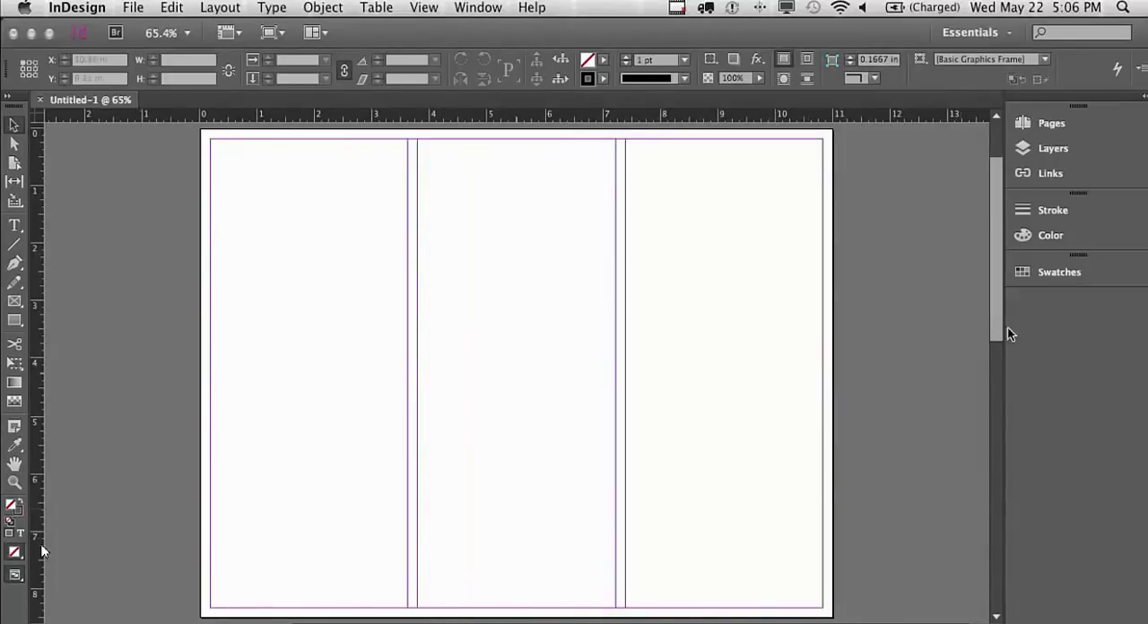
Save the document as PluralistBrochure in the Documents folder in InDesign CC document format
left_click_drag(1000, 309, 1002, 542)
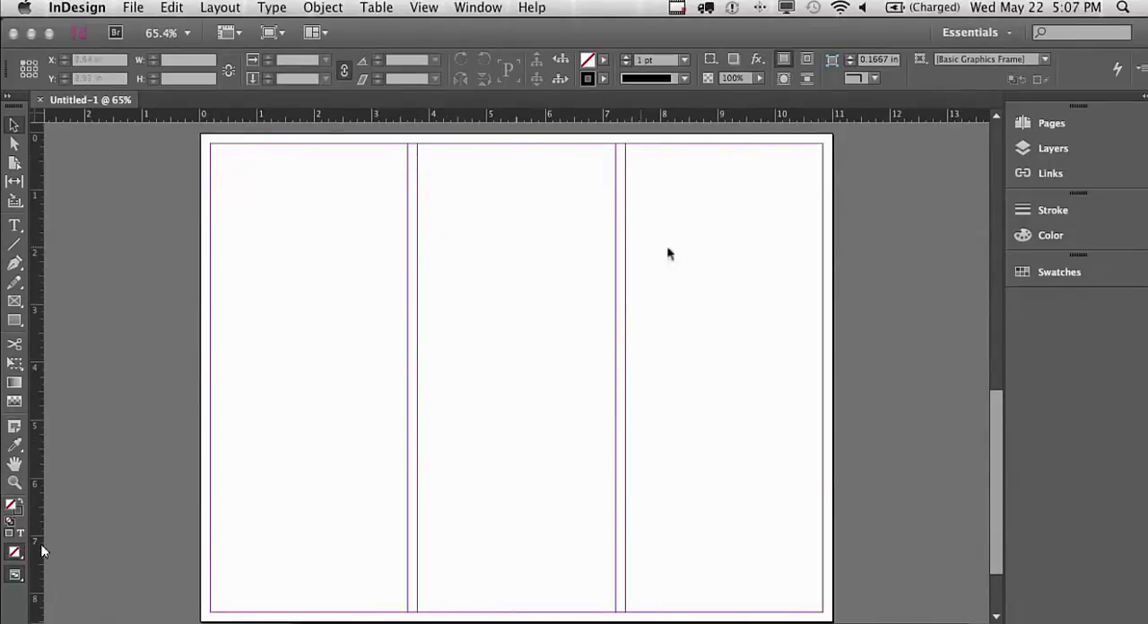
left_click_drag(995, 398, 965, 193)
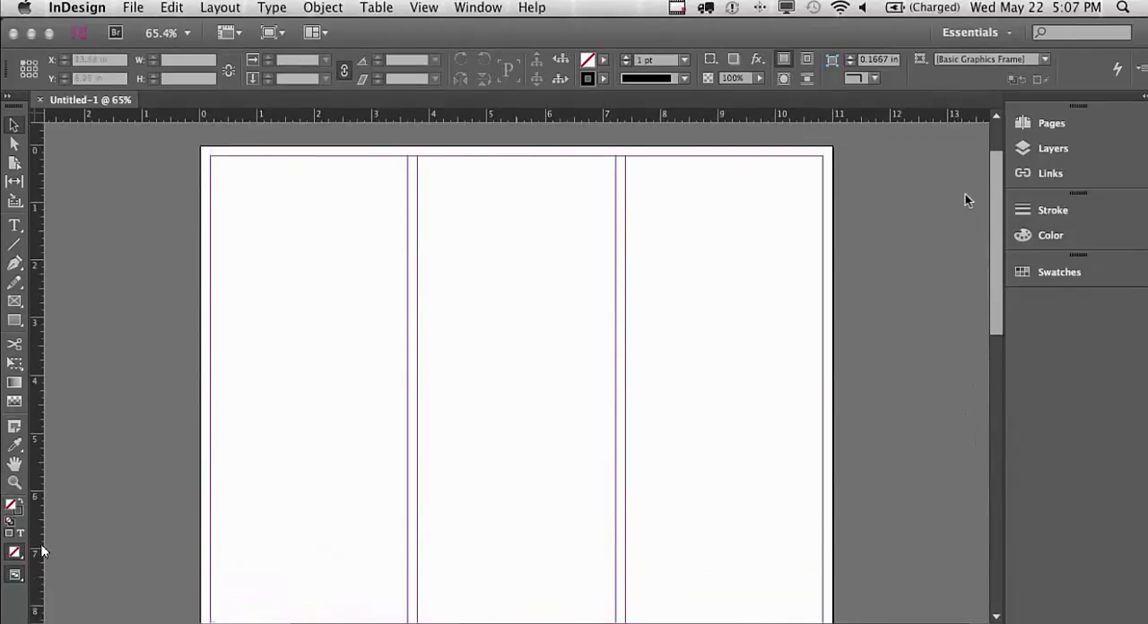
left_click(133, 7)
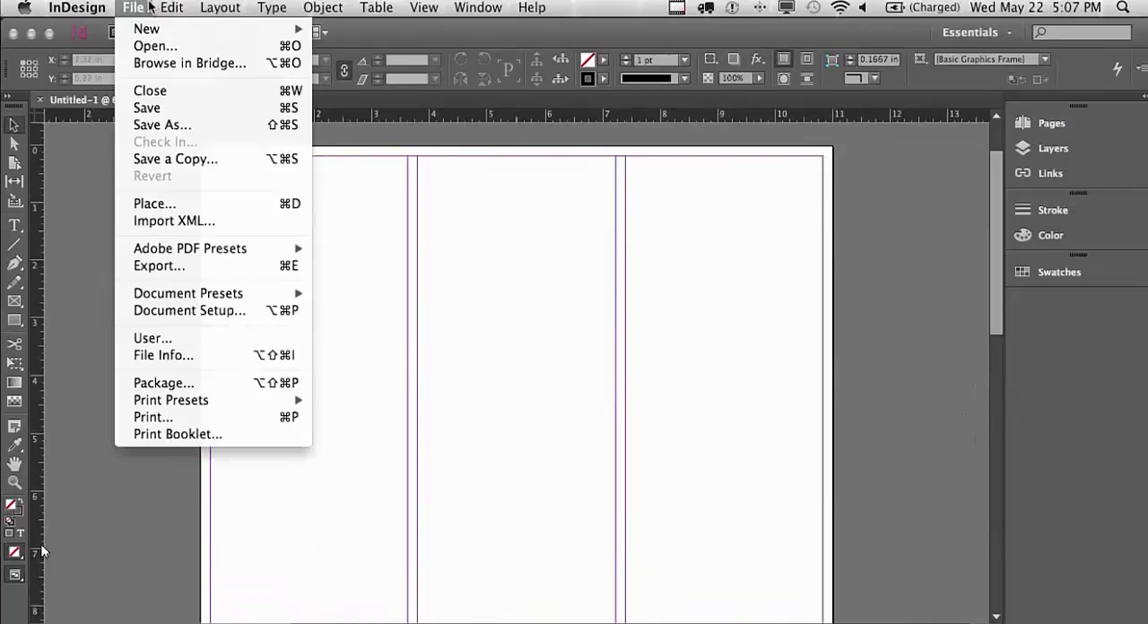
left_click(147, 108)
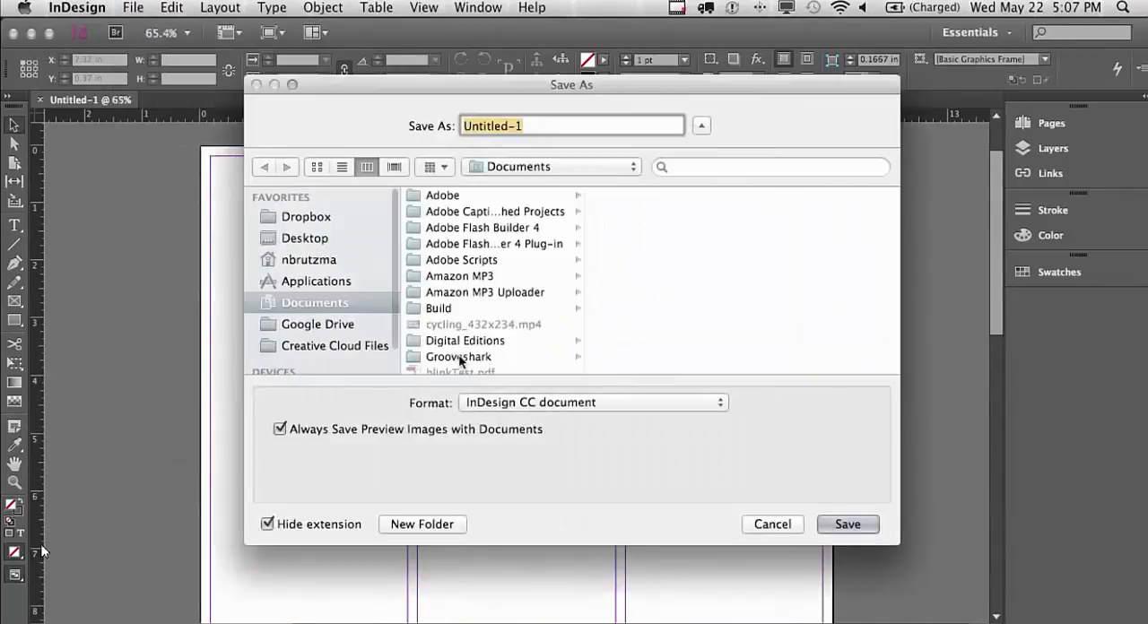
type("Plu")
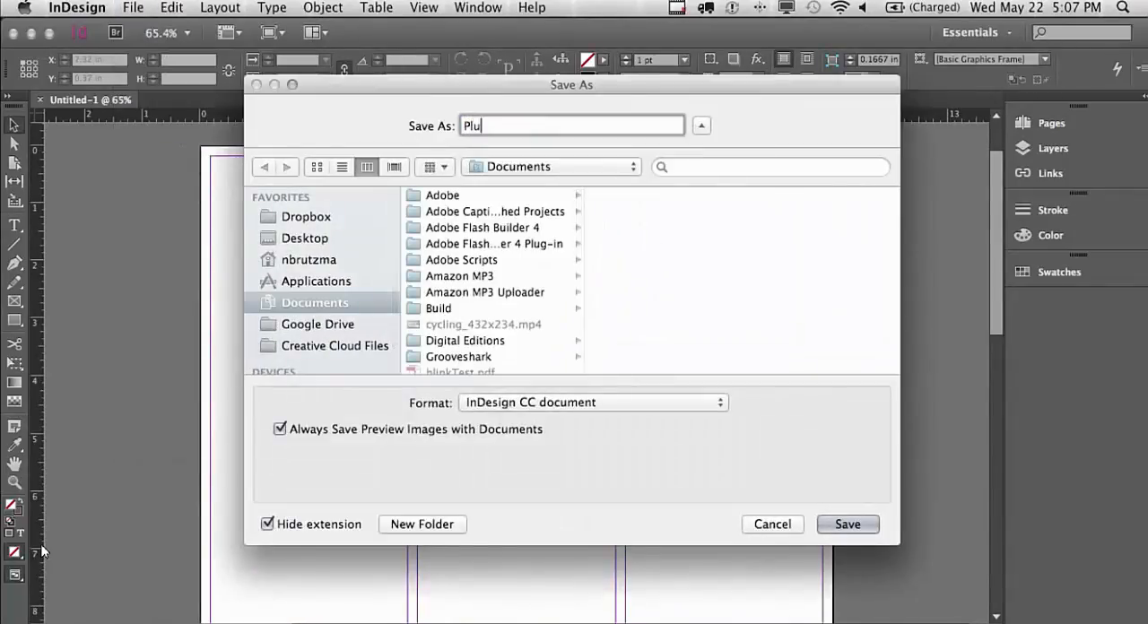
type("ralistBrochure")
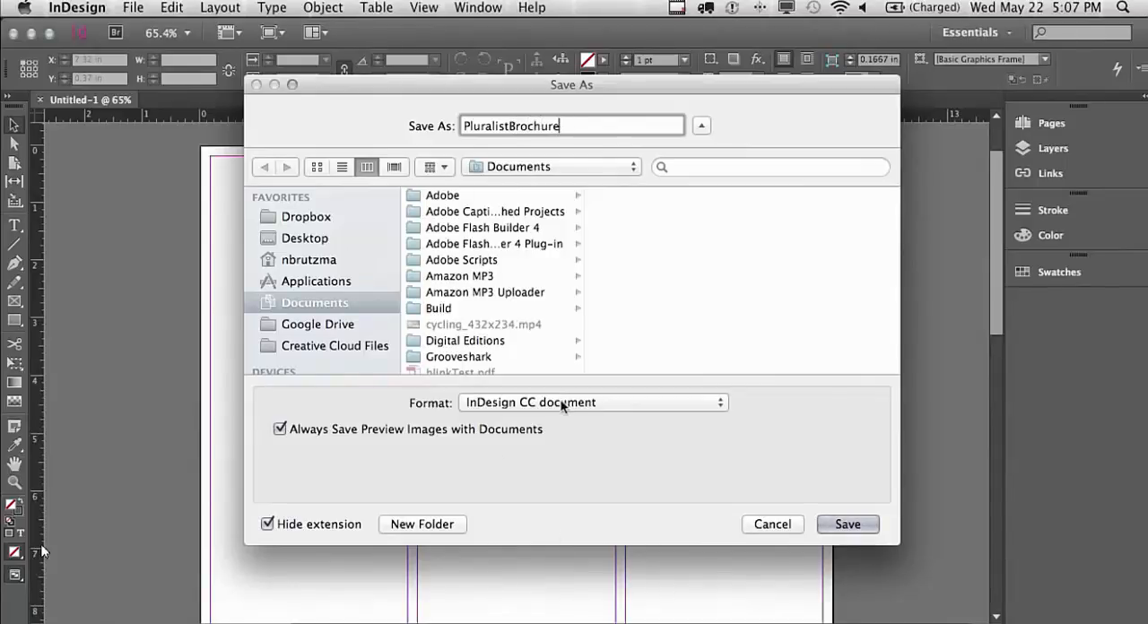
left_click(847, 525)
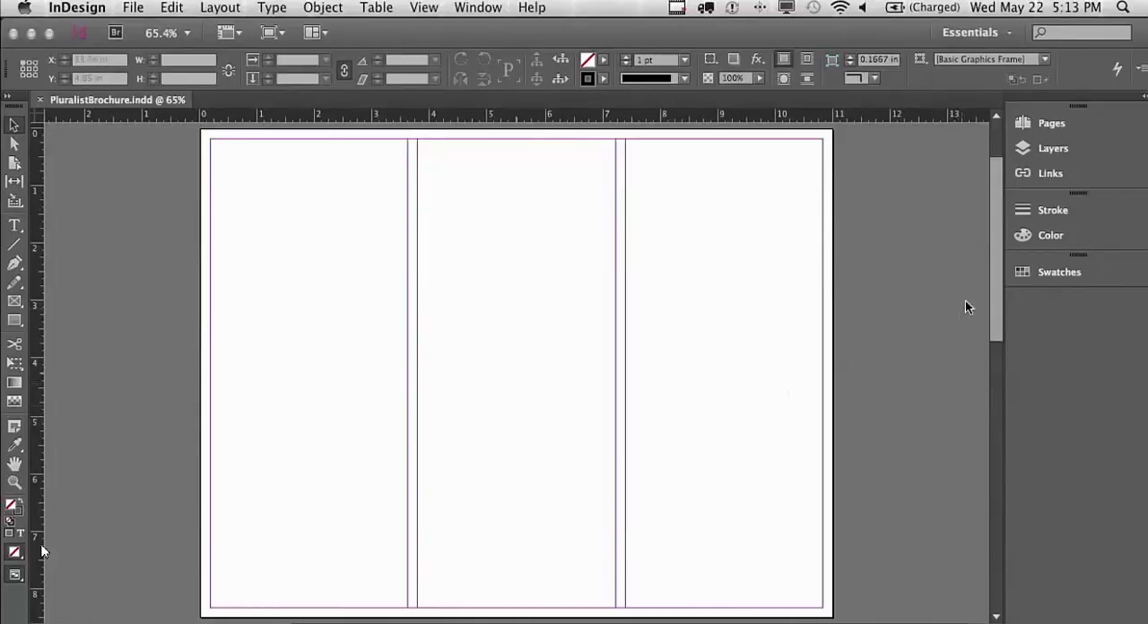
Load the six numbered files from 01_CoverImage.jpg to 06_icon.idms in the ASSETS folder for placing
left_click_drag(998, 309, 994, 523)
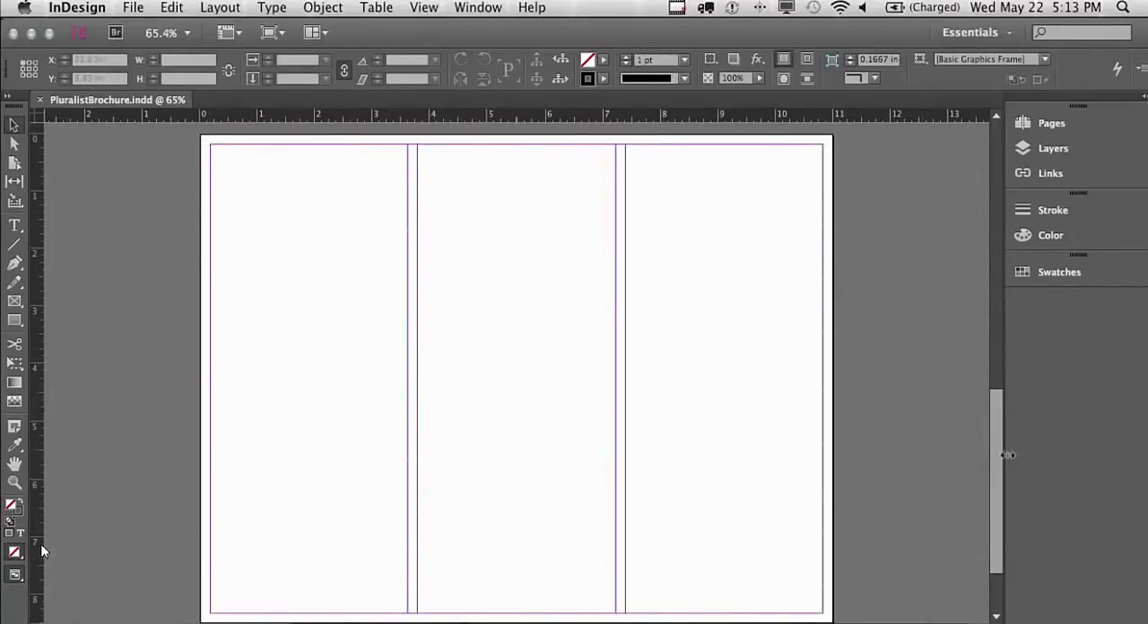
left_click_drag(994, 456, 964, 225)
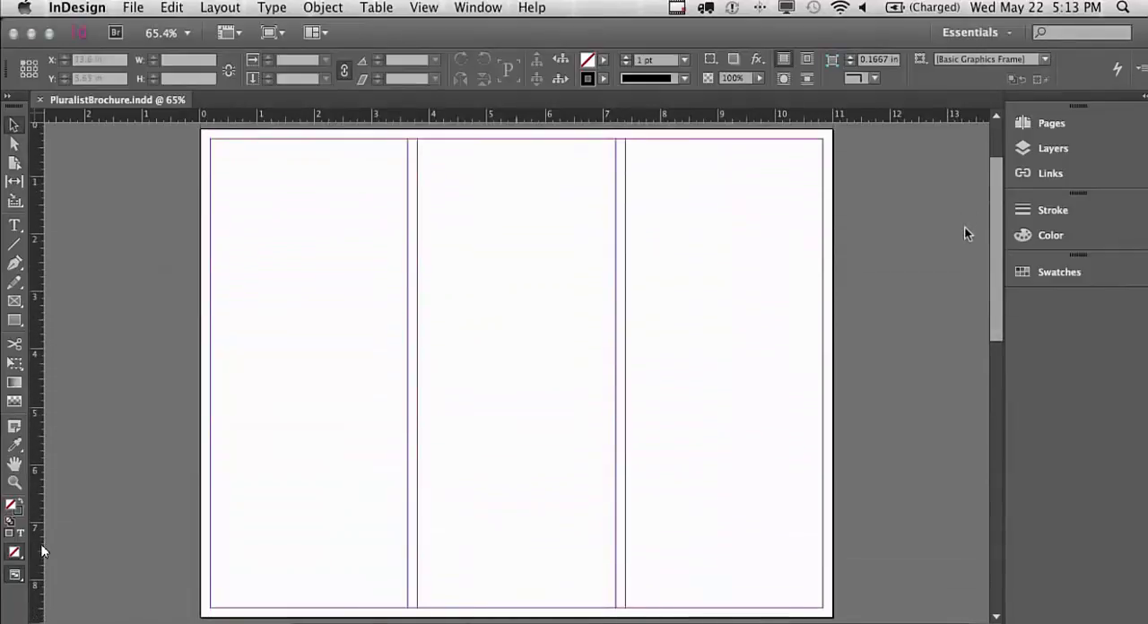
left_click(134, 11)
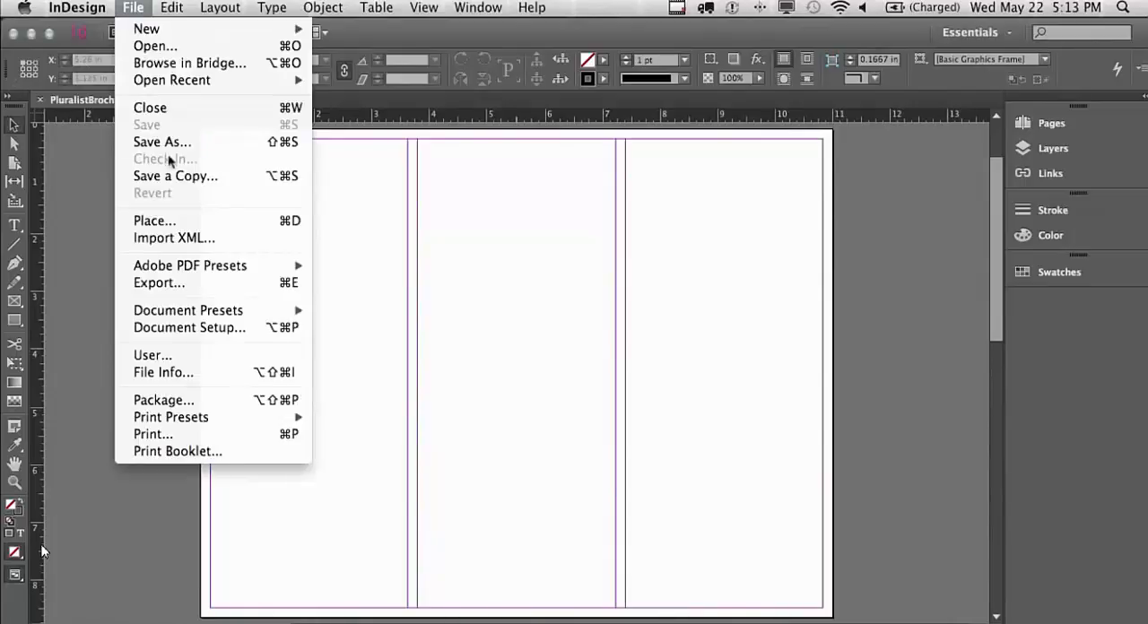
left_click(188, 216)
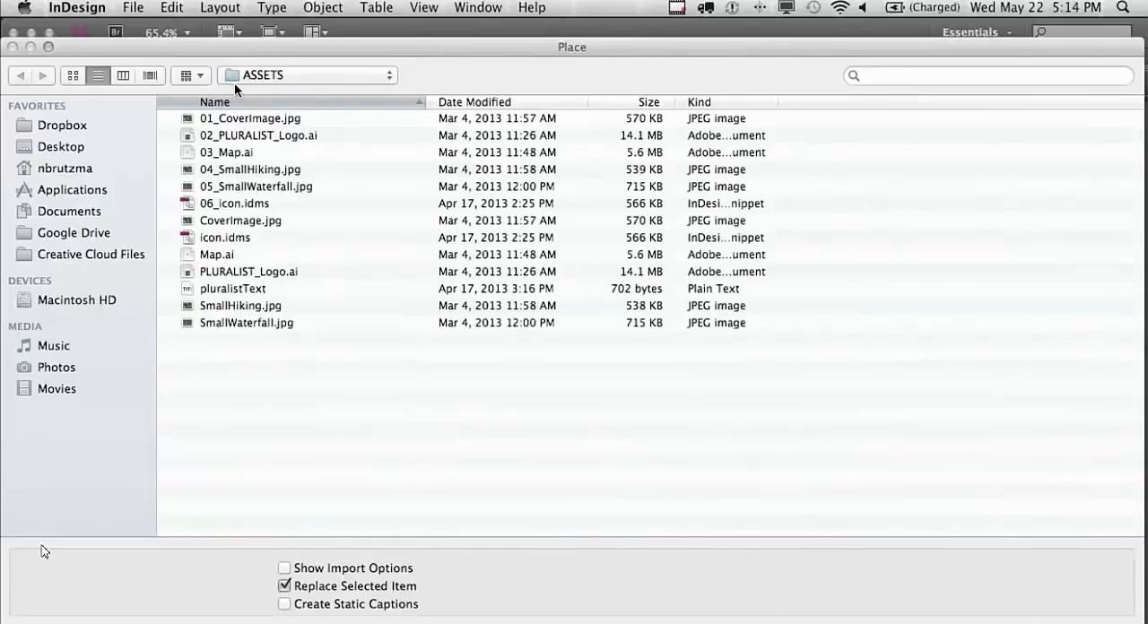
left_click(233, 118)
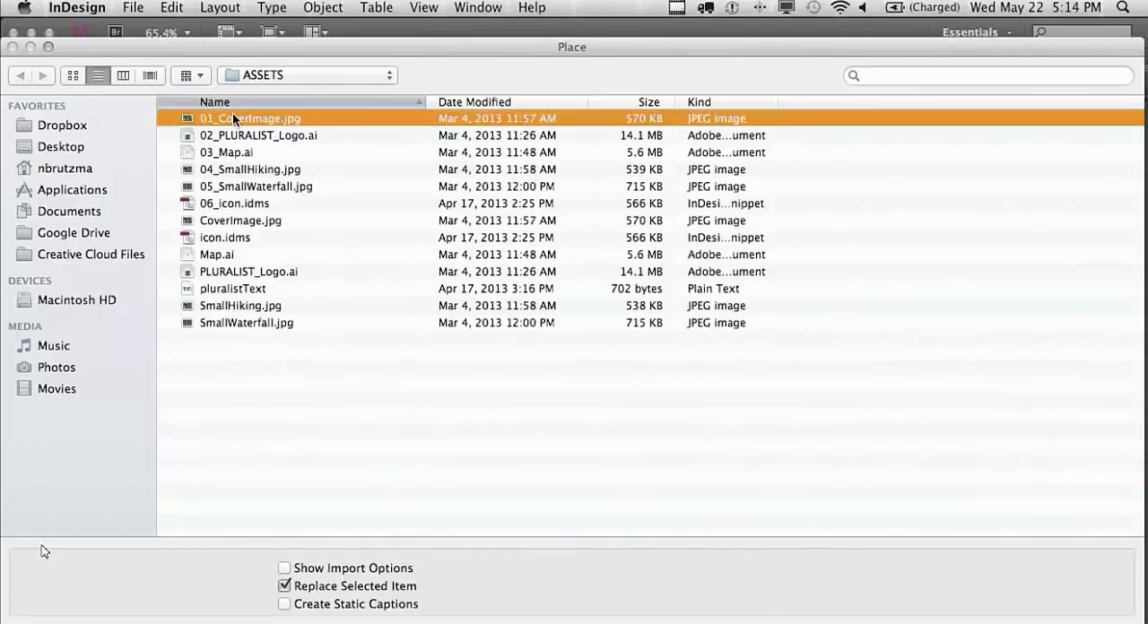
left_click(236, 204, "shift")
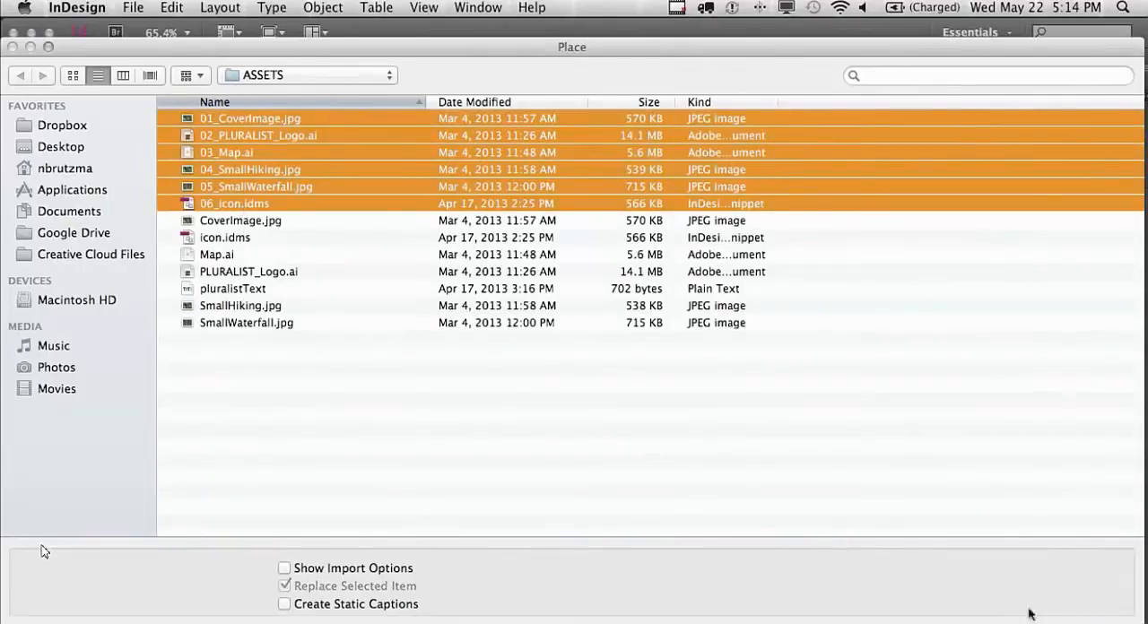
left_click(1083, 622)
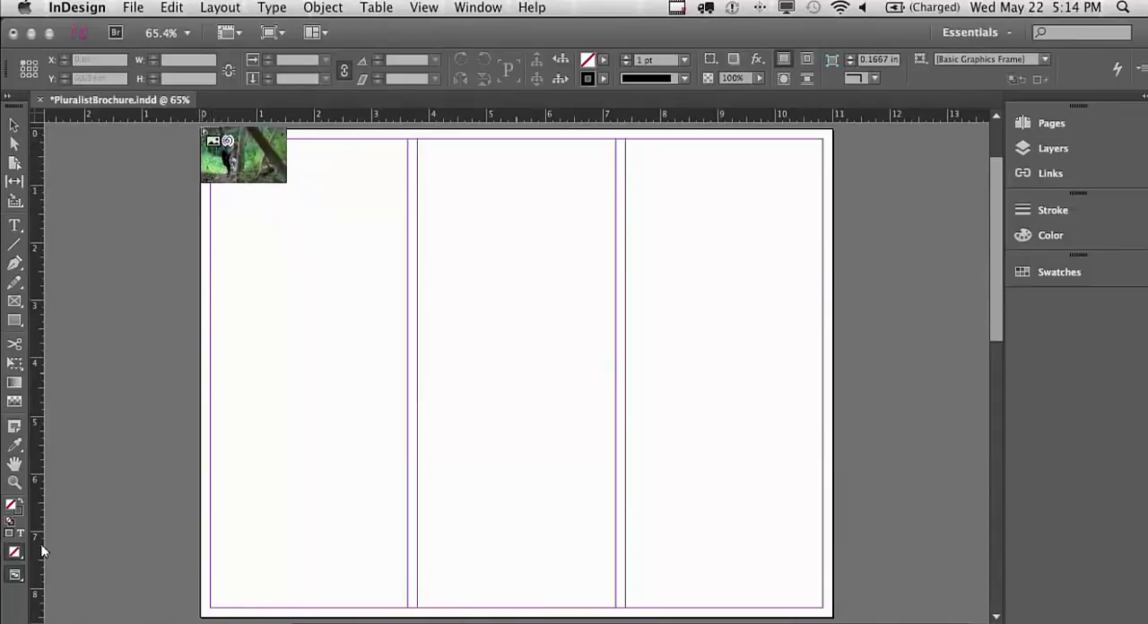
Place the cover image from page 1's upper-left corner over the whole page, and the PLURALIST logo across the third column's width
left_click_drag(204, 131, 939, 619)
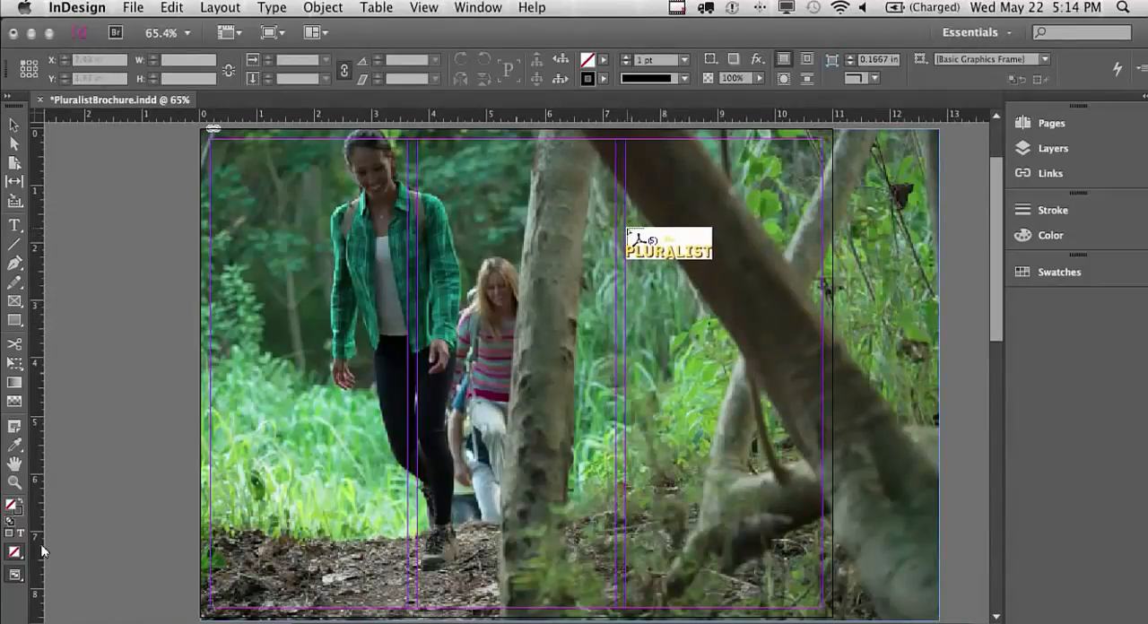
left_click_drag(627, 230, 823, 325)
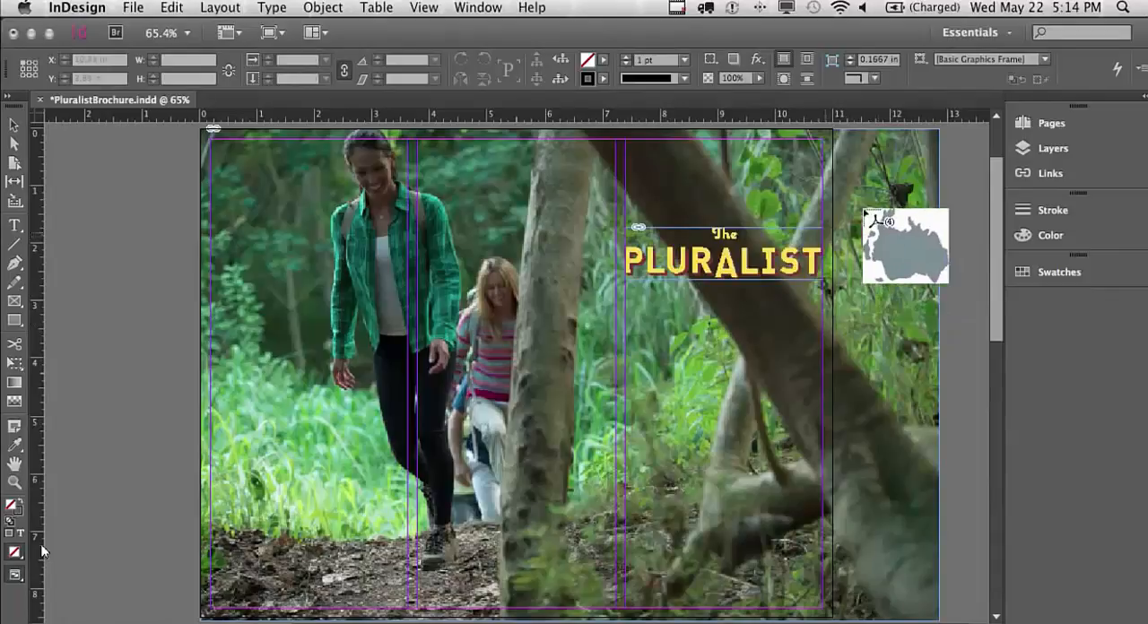
Go to page 2 and place the map at full size from the page's upper-left corner
left_click(1026, 127)
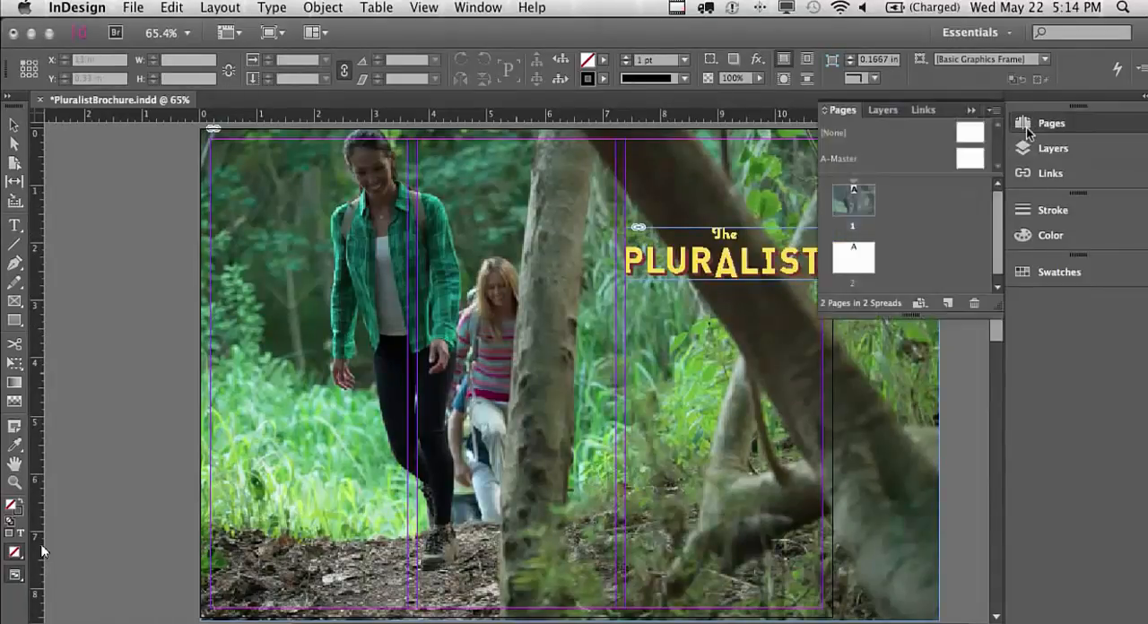
double_click(857, 265)
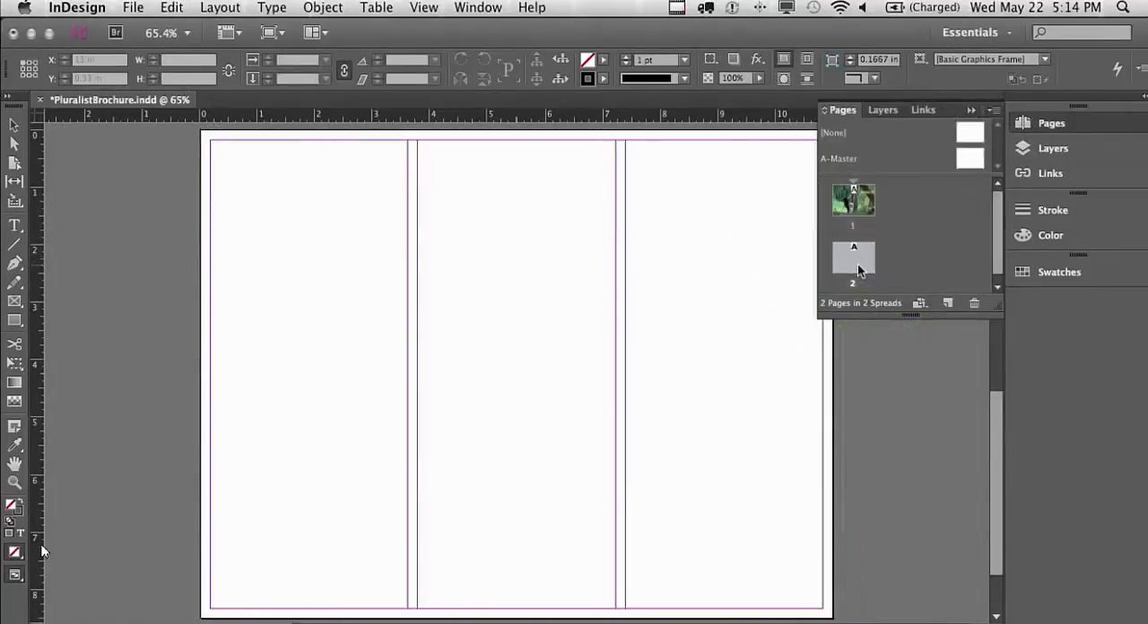
left_click(1051, 124)
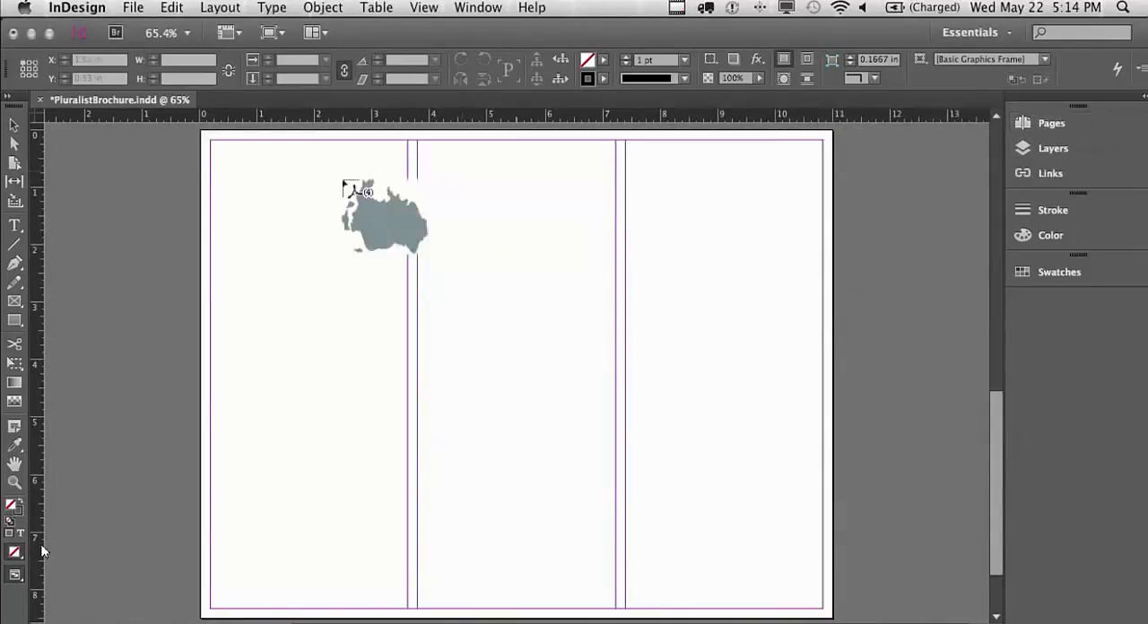
left_click(205, 133)
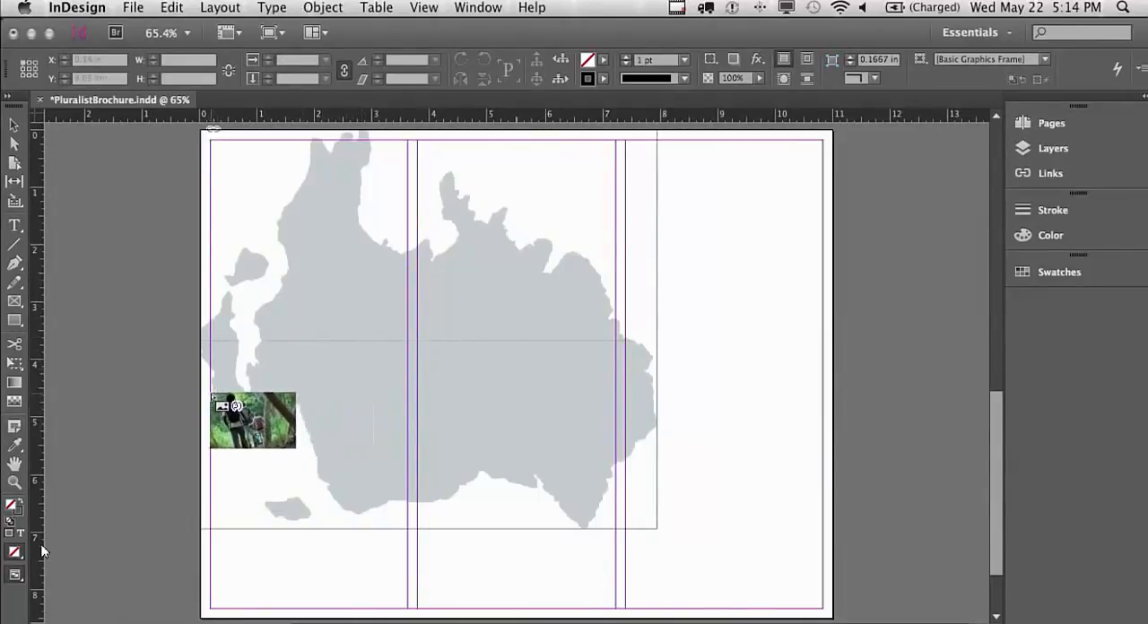
Place the two photos side by side across the first and second columns, and the green icon in the third column near the map's lower-right corner
left_click_drag(215, 397, 408, 524)
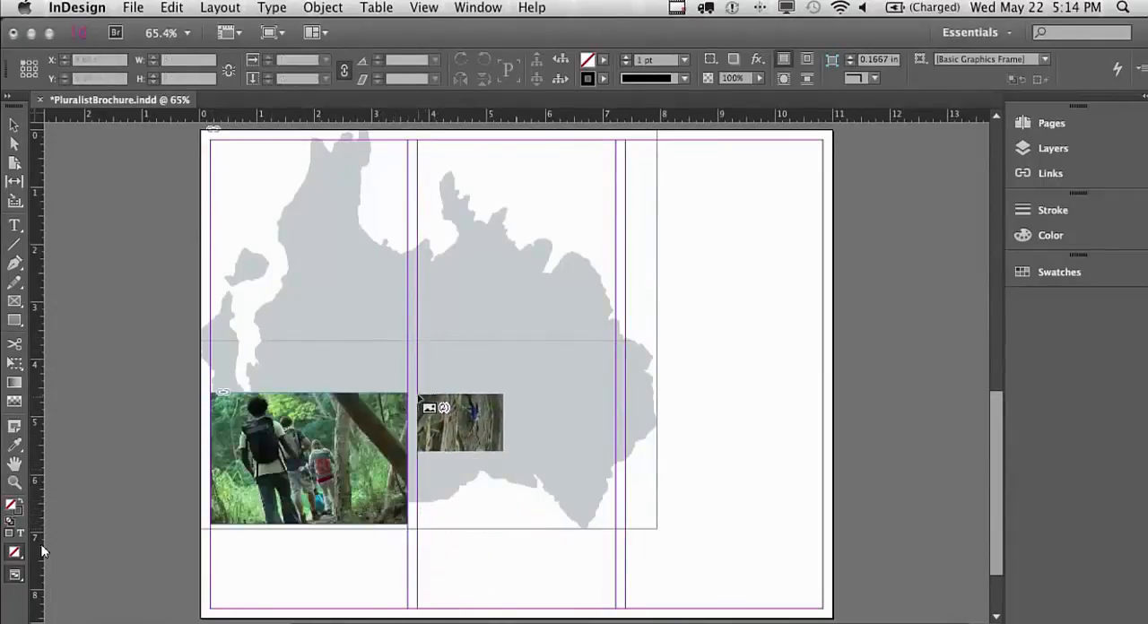
left_click_drag(417, 392, 567, 503)
left_click_drag(588, 516, 618, 539)
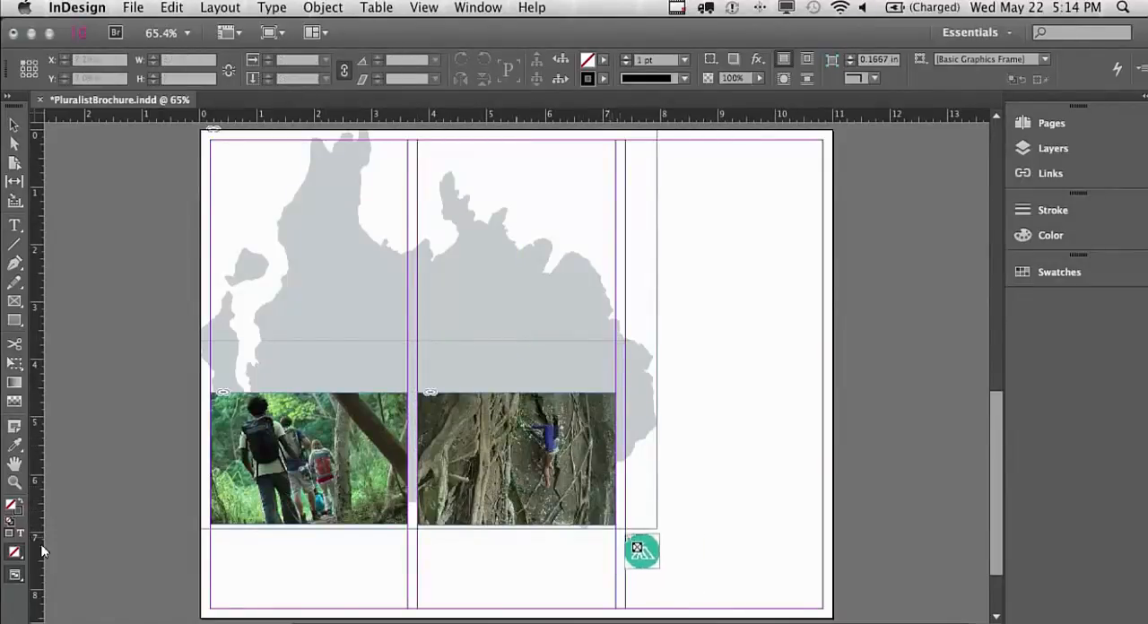
left_click(655, 484)
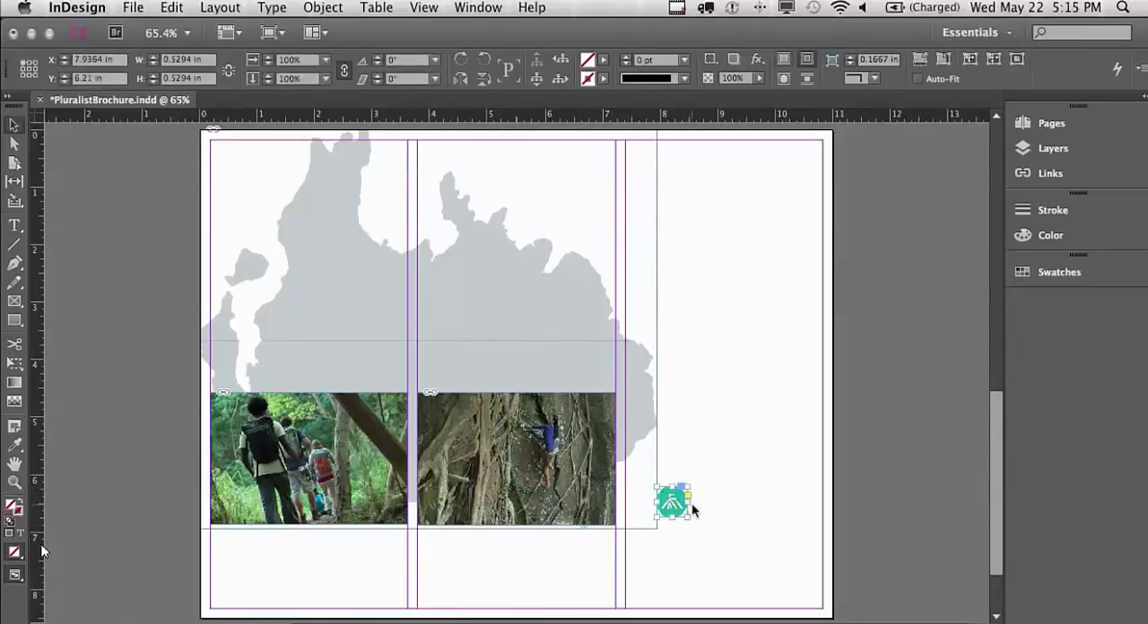
On page 1, draw a horizontal line about 2.49 in long below the PLURALIST logo and set its stroke weight to 2 pt
left_click_drag(991, 430, 930, 197)
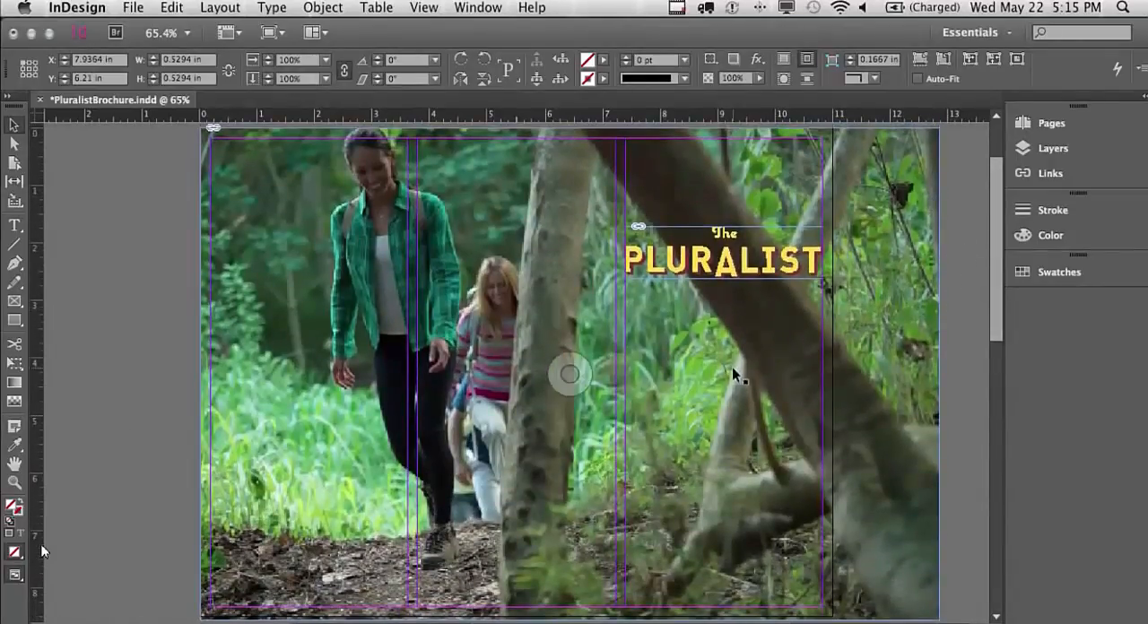
left_click(17, 251)
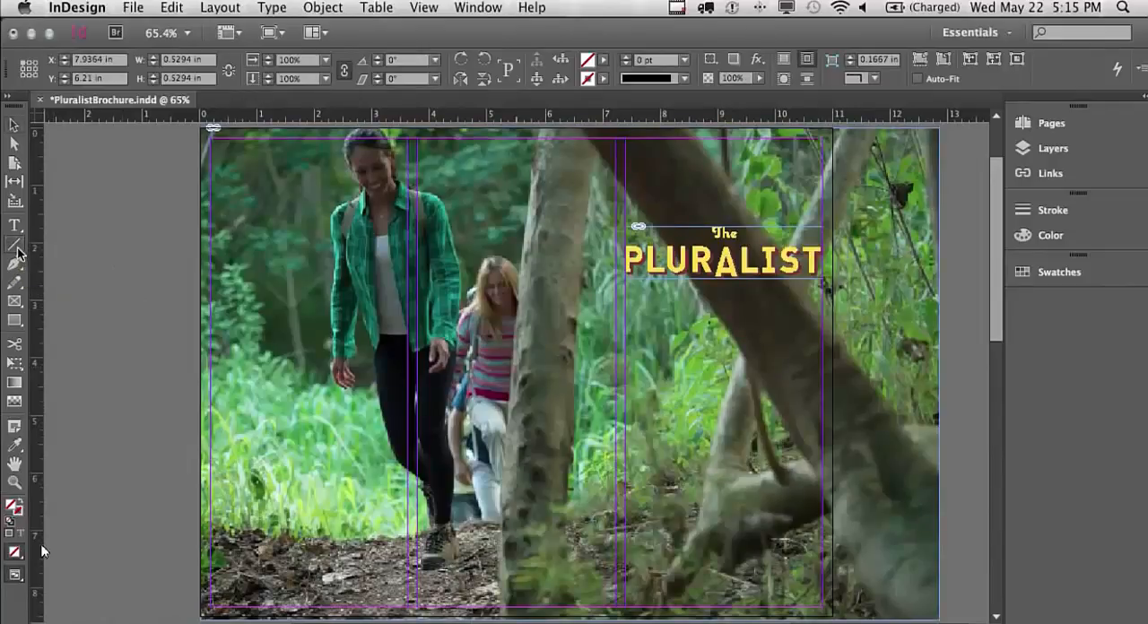
left_click(653, 308)
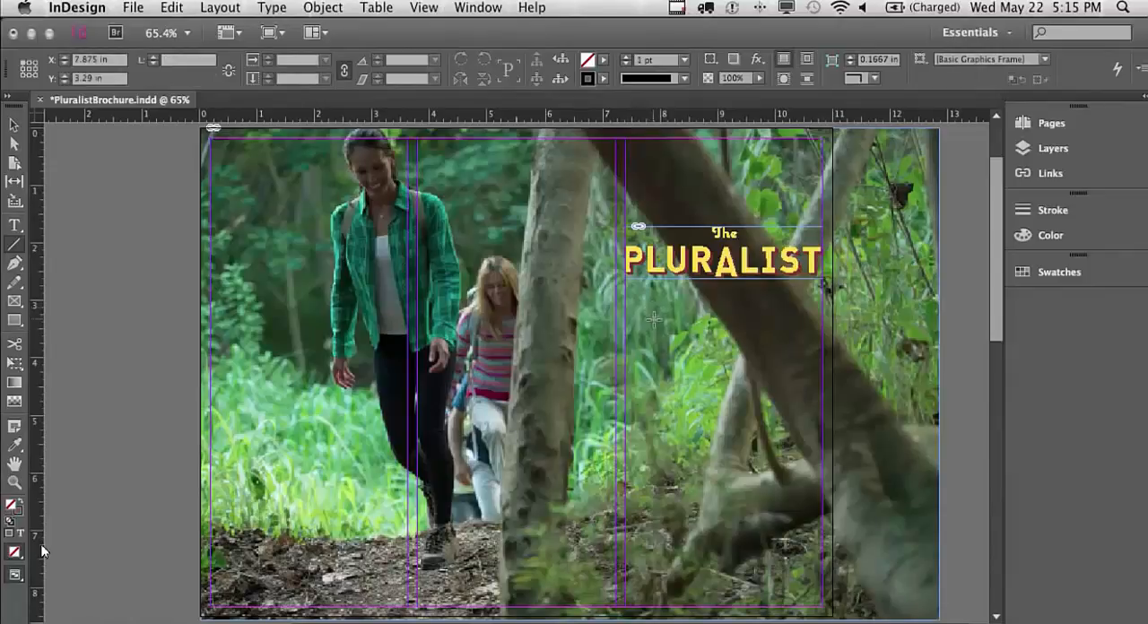
left_click_drag(654, 318, 796, 318)
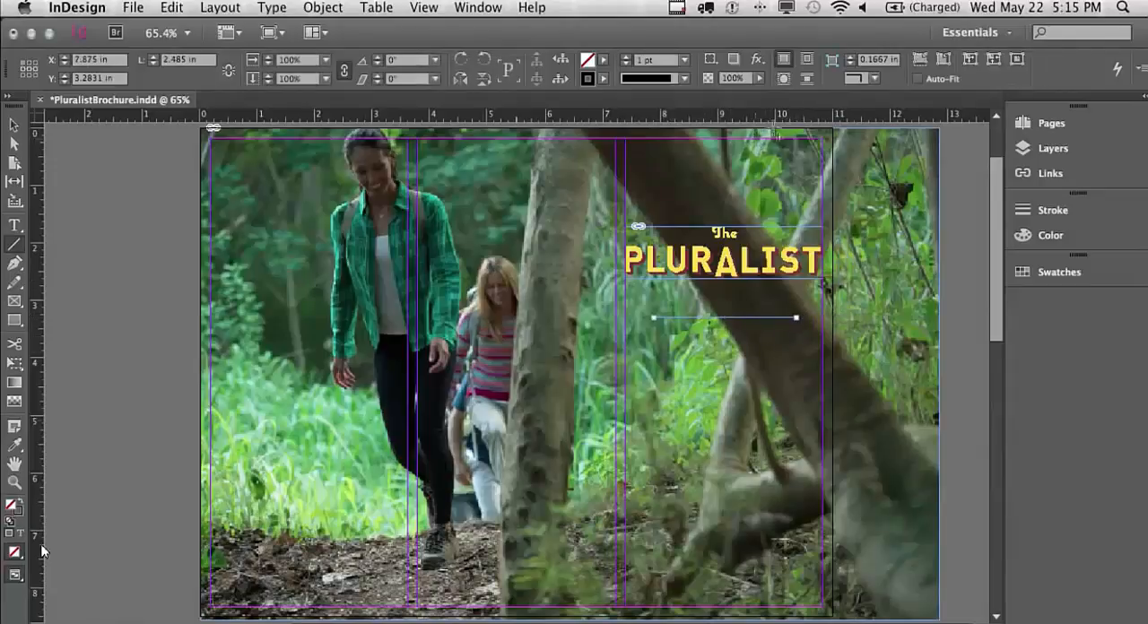
left_click(685, 61)
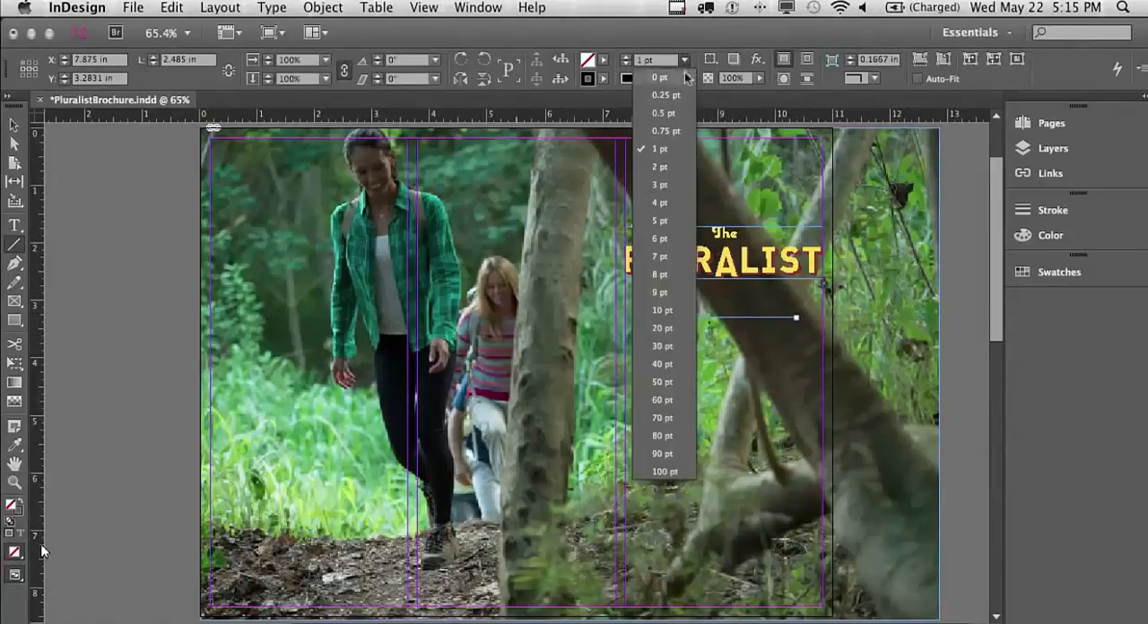
left_click(677, 173)
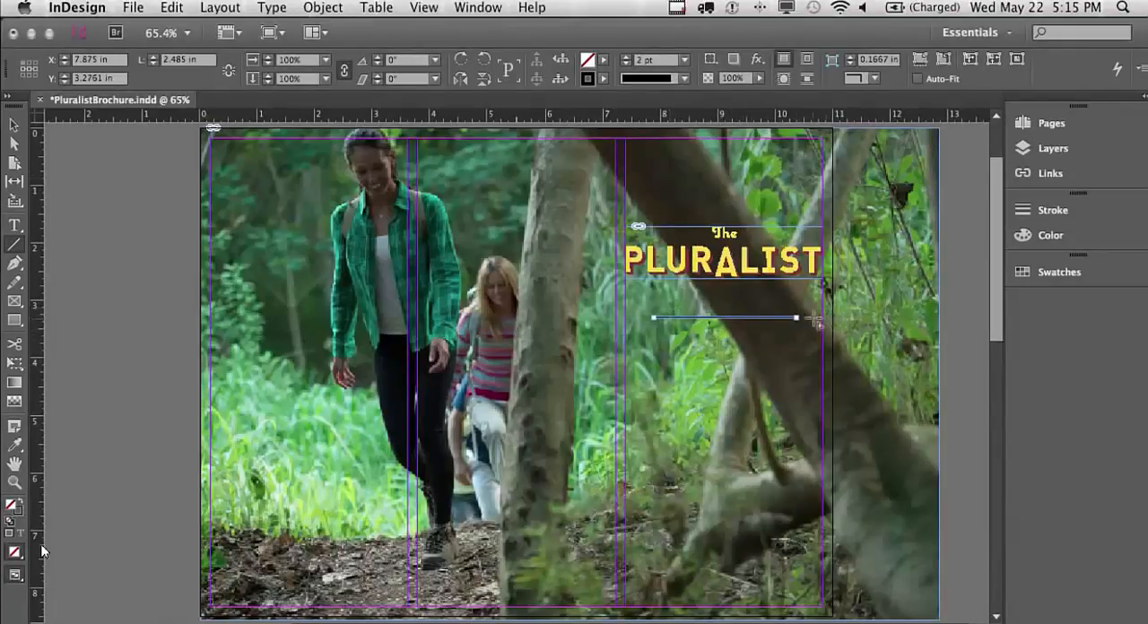
Create a process CMYK swatch with C=0 M=7 Y=100 K=0 for the line's stroke
left_click(1081, 272)
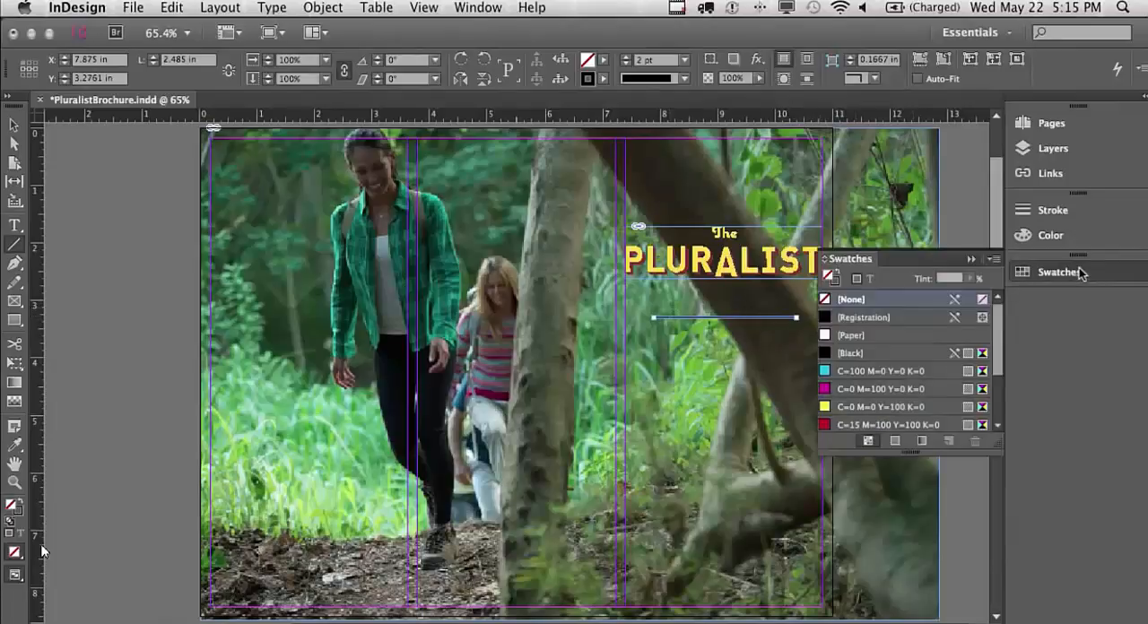
left_click(839, 279)
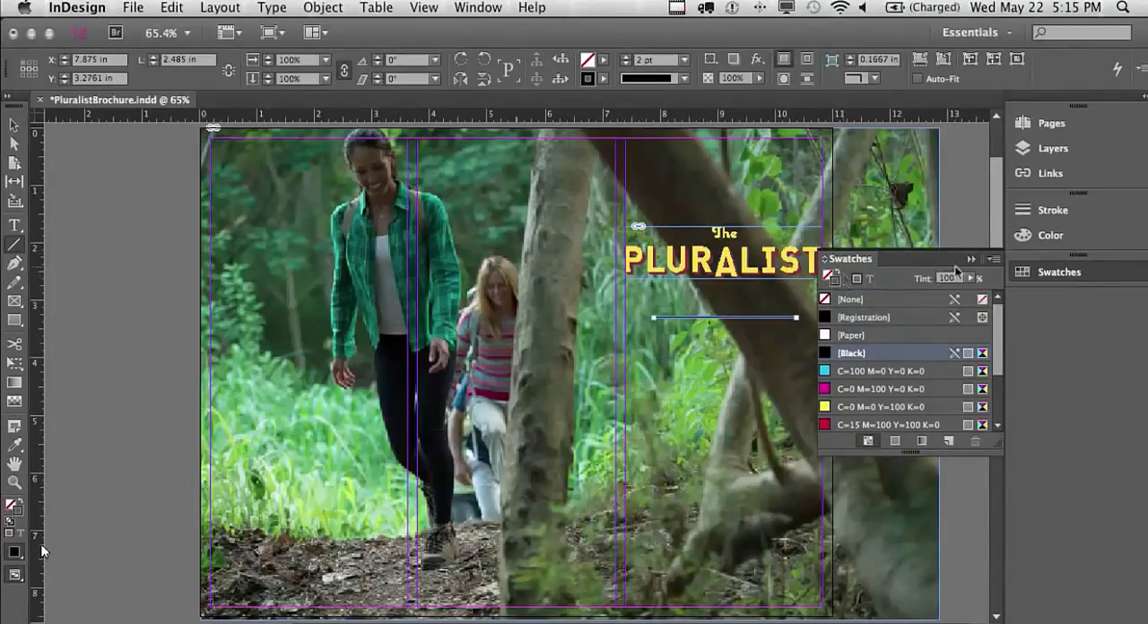
left_click(995, 260)
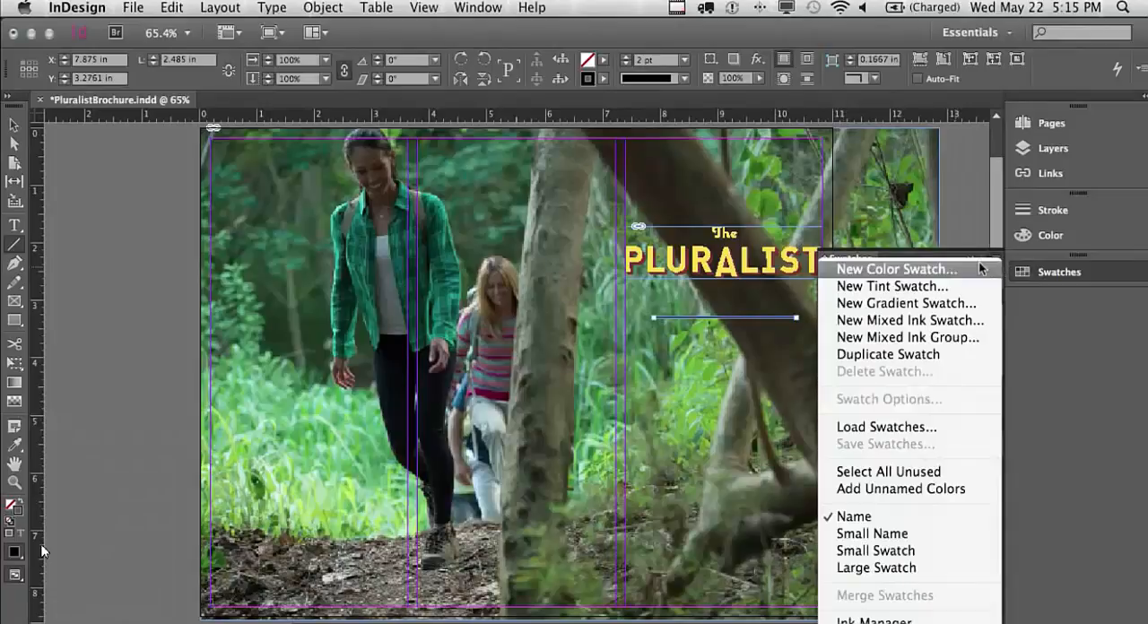
left_click(974, 269)
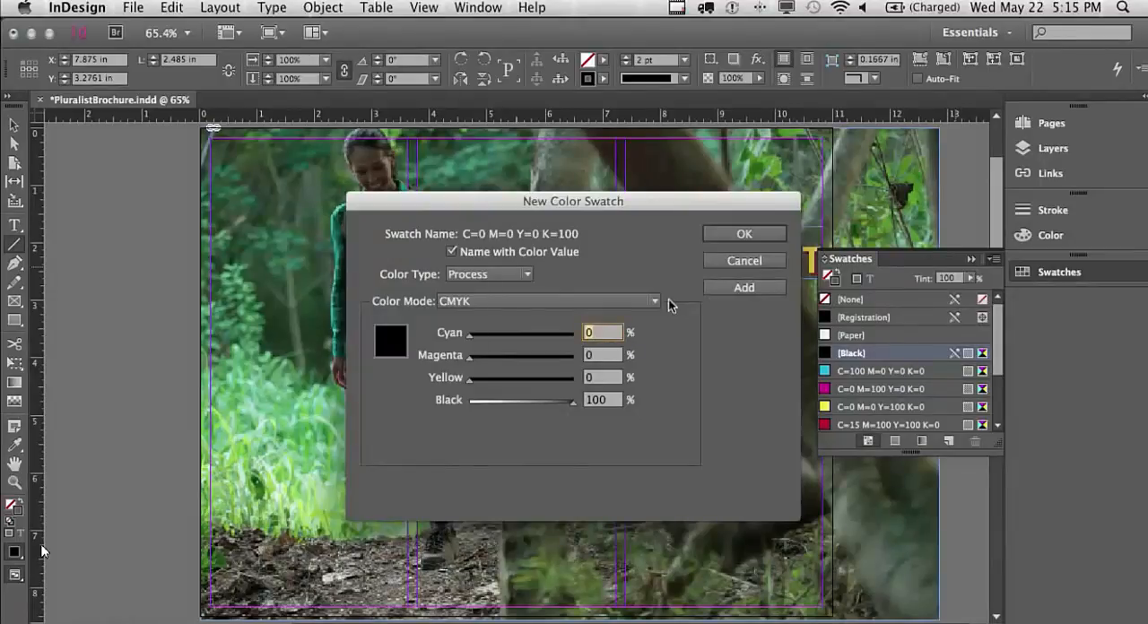
key("Tab")
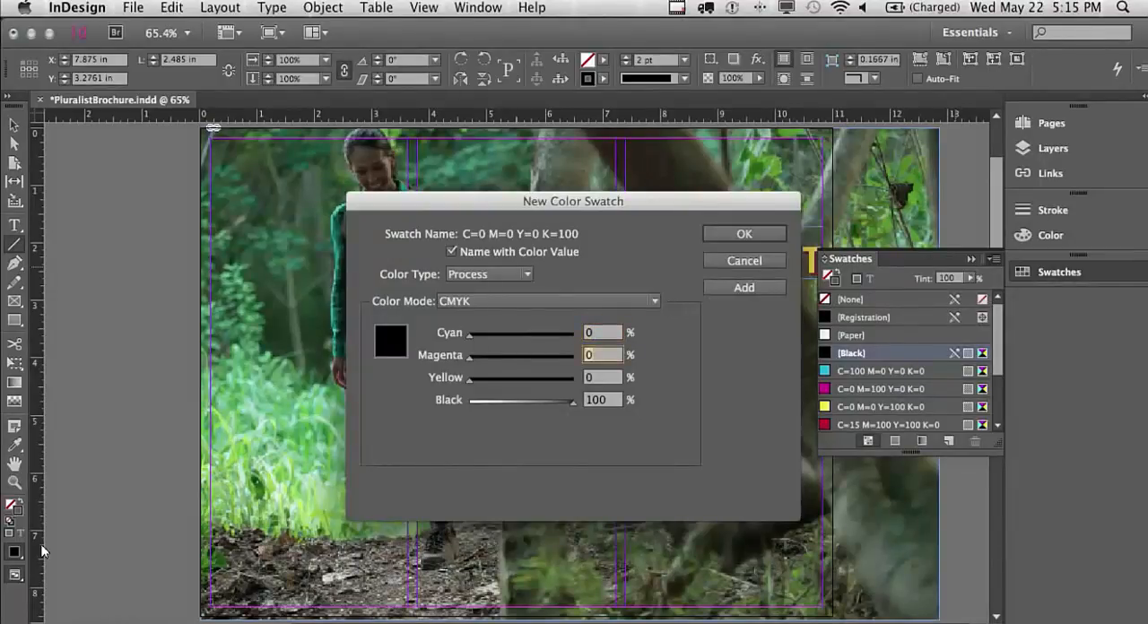
type("7")
key("Tab")
type("1")
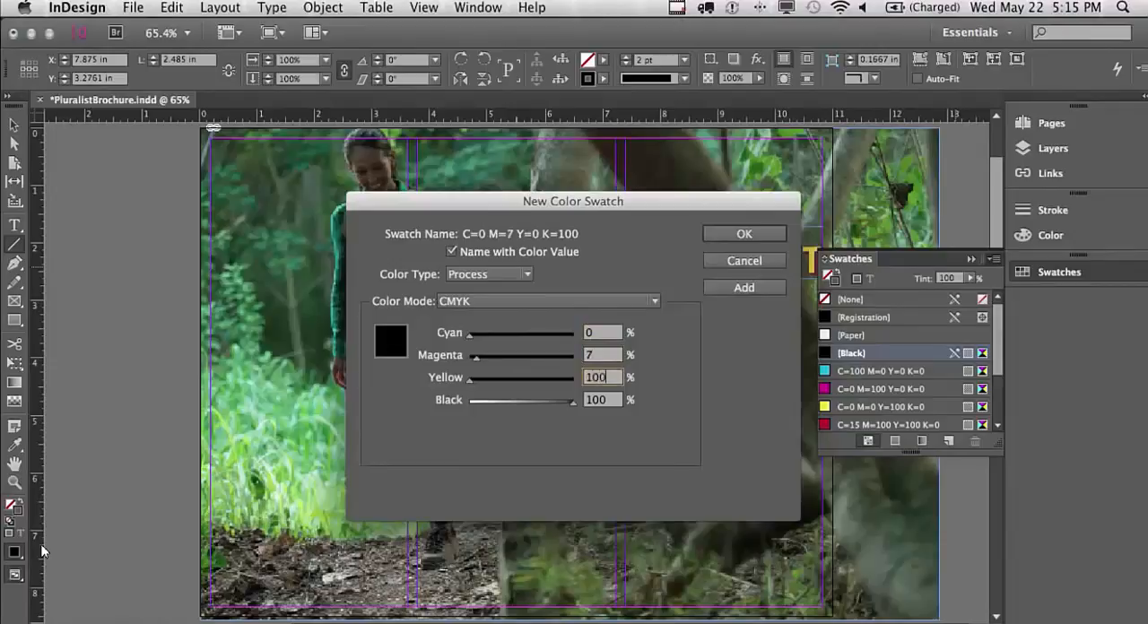
key("Tab")
type("0")
key("Tab")
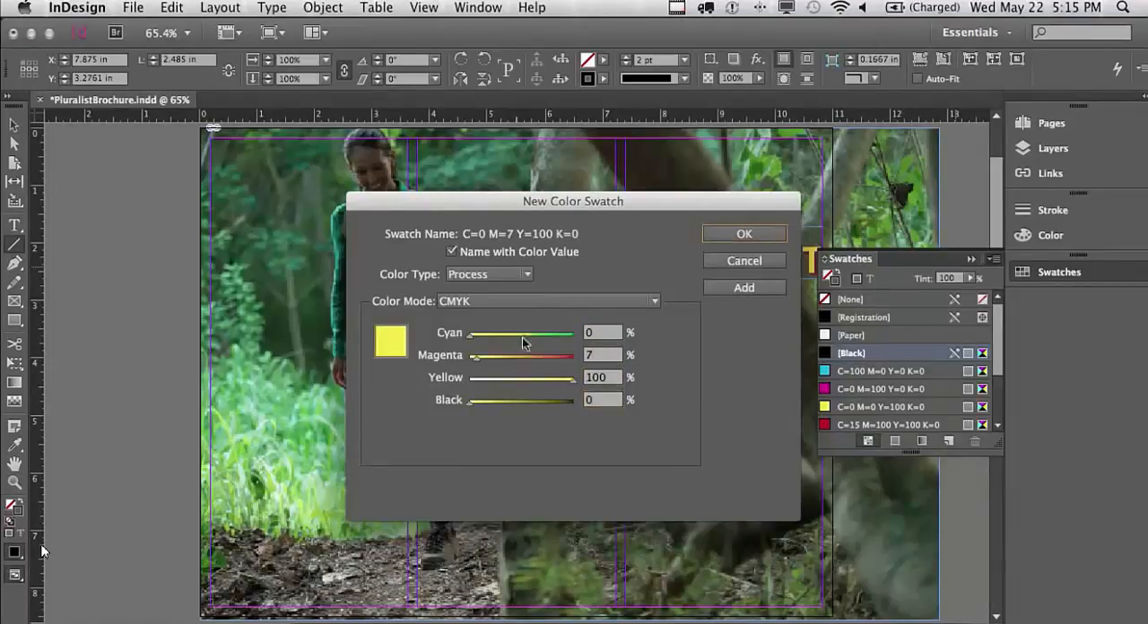
left_click(770, 237)
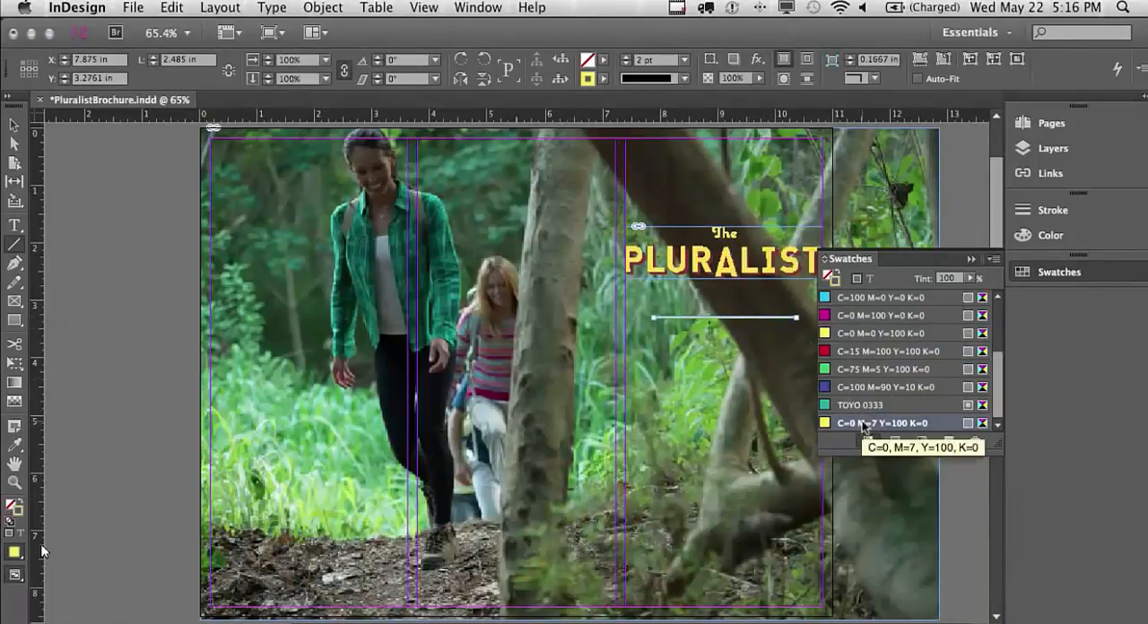
left_click(1066, 278)
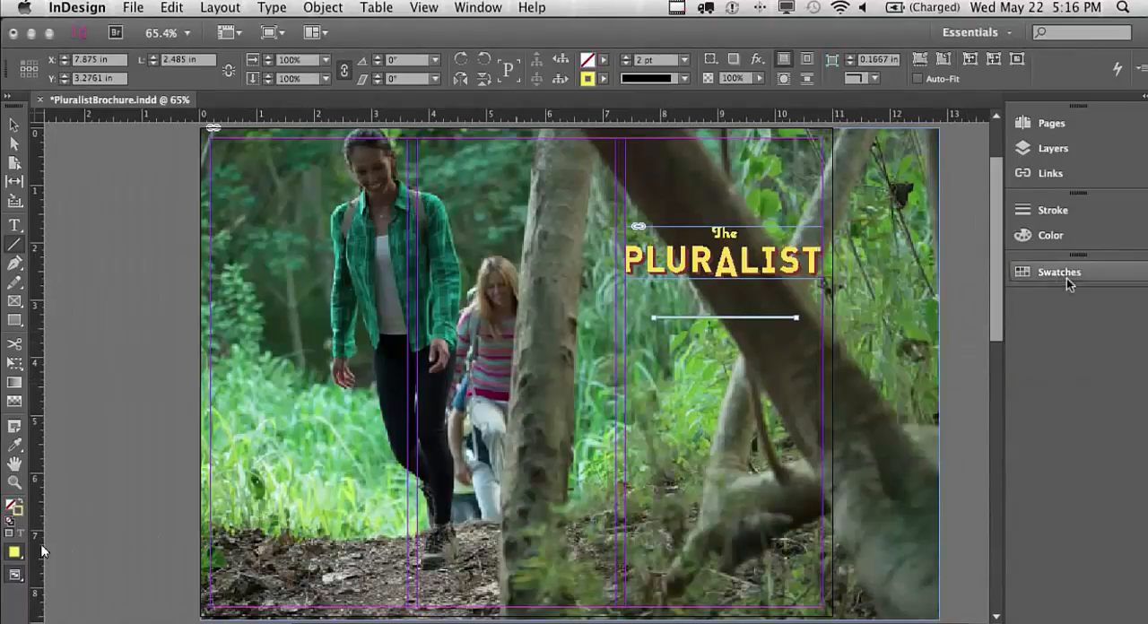
Duplicate the yellow line straight down to about Y 5.77 in
left_click(21, 132)
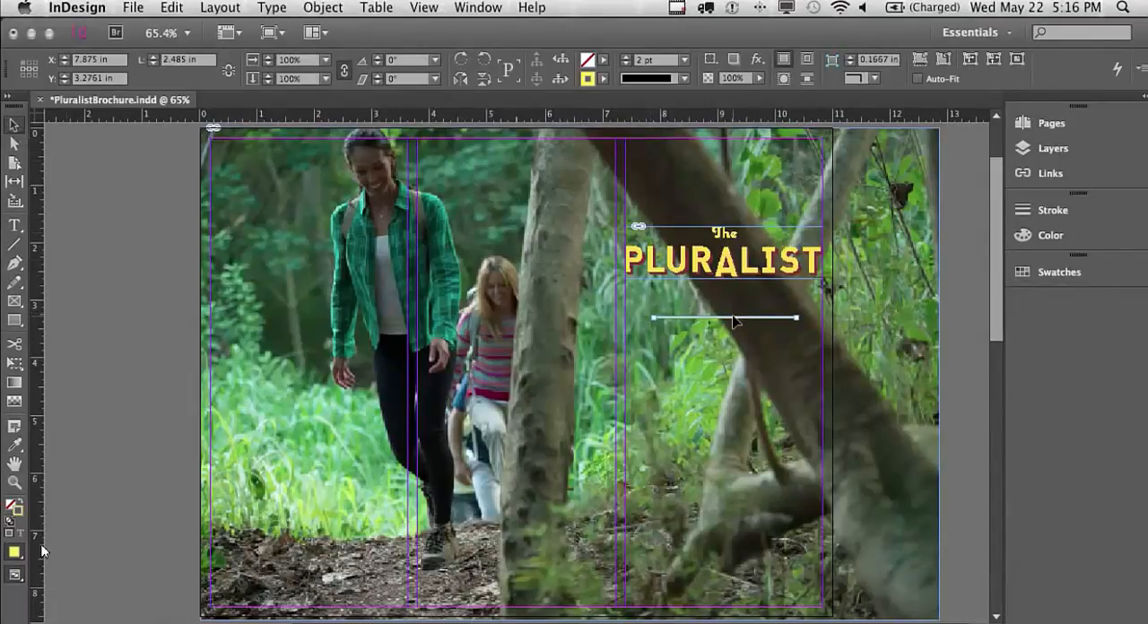
left_click_drag(729, 321, 732, 463)
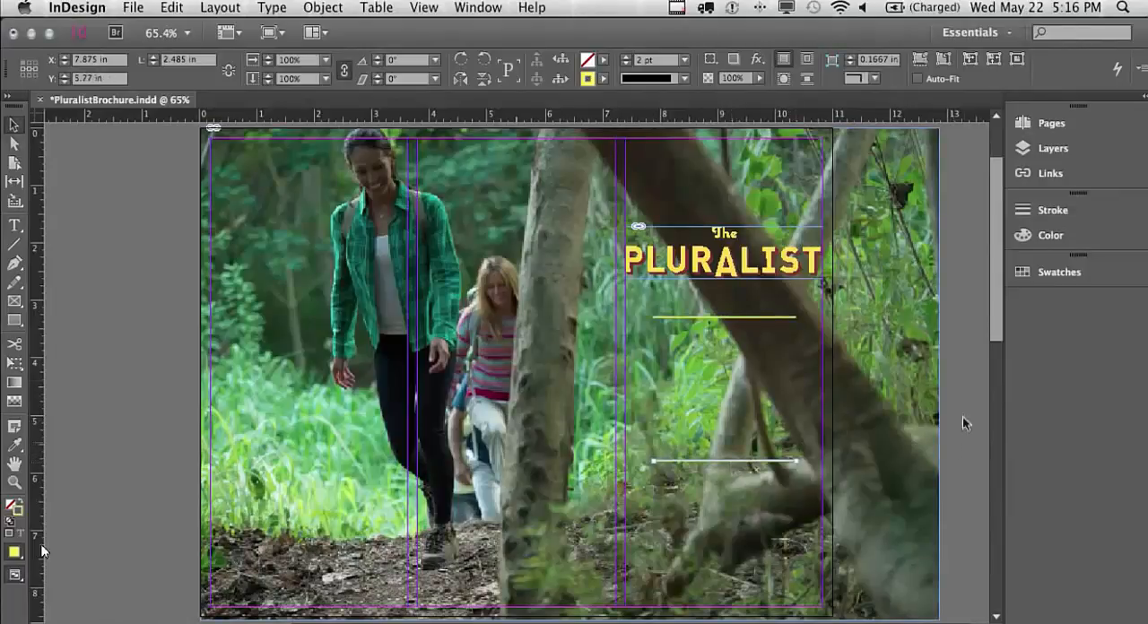
On page 2, draw a horizontal line along the top margin, about 10.67 in long, and give it a 7 pt stroke
left_click(1066, 122)
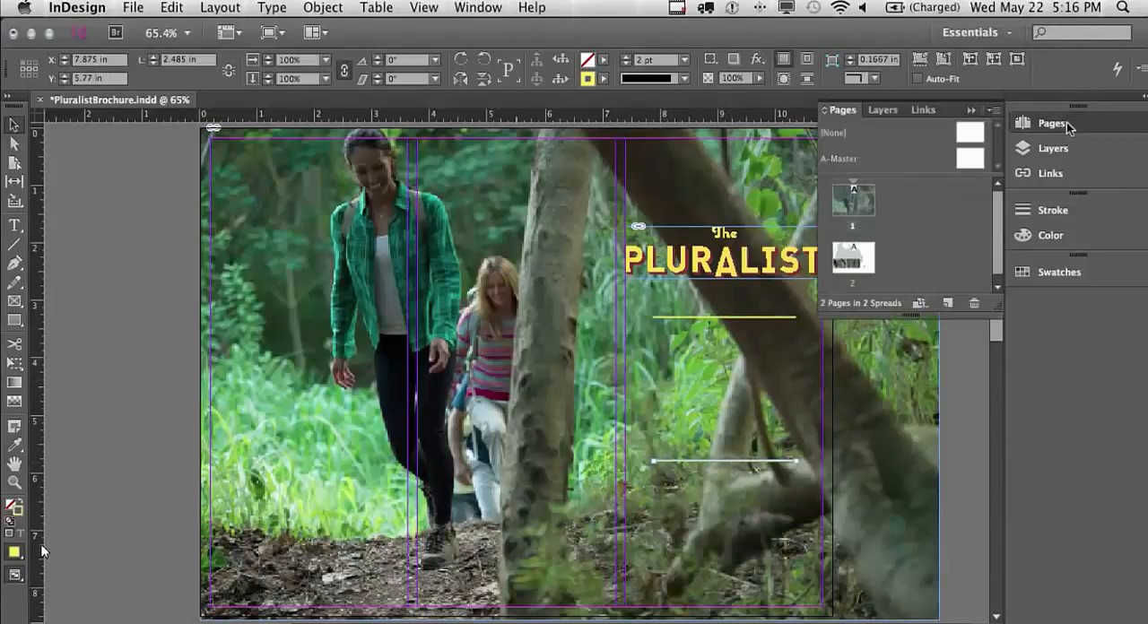
double_click(853, 257)
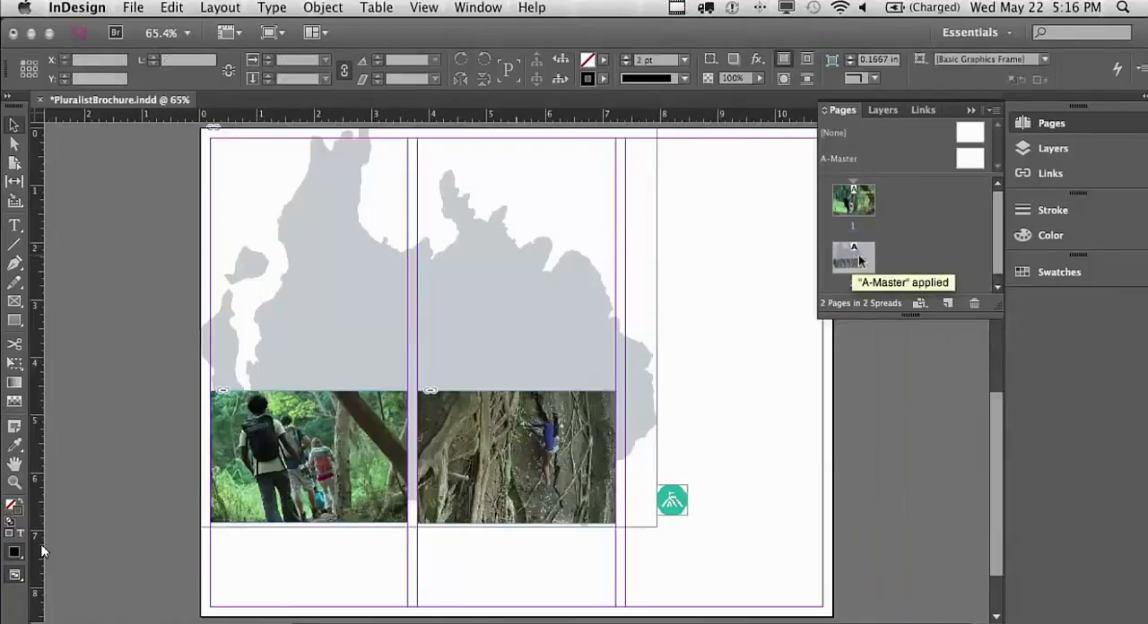
left_click(1049, 123)
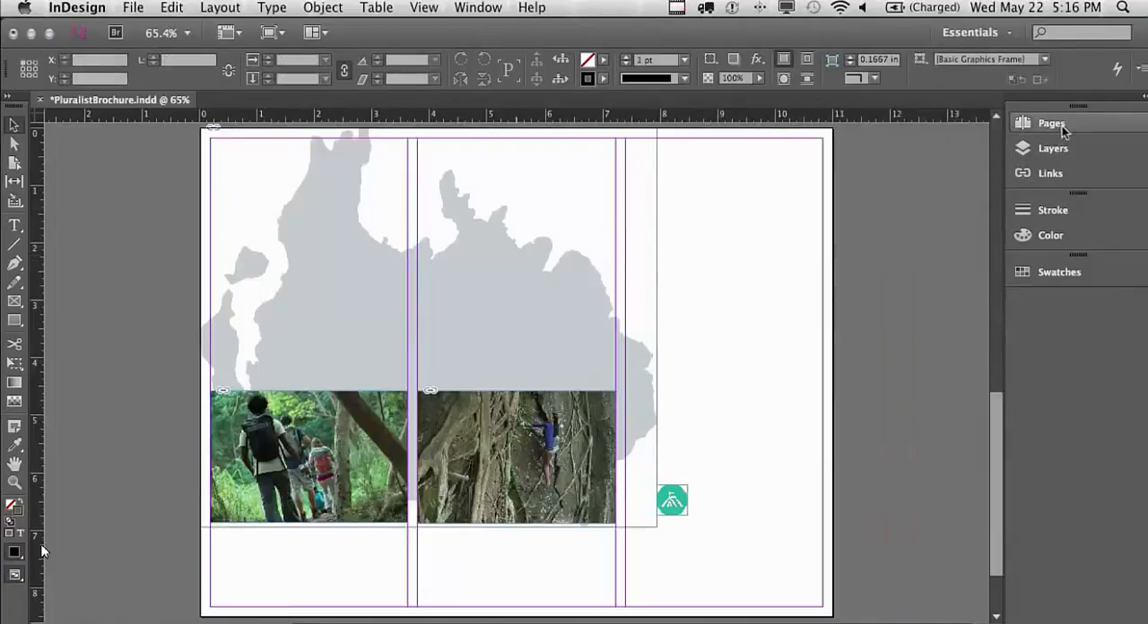
left_click(11, 245)
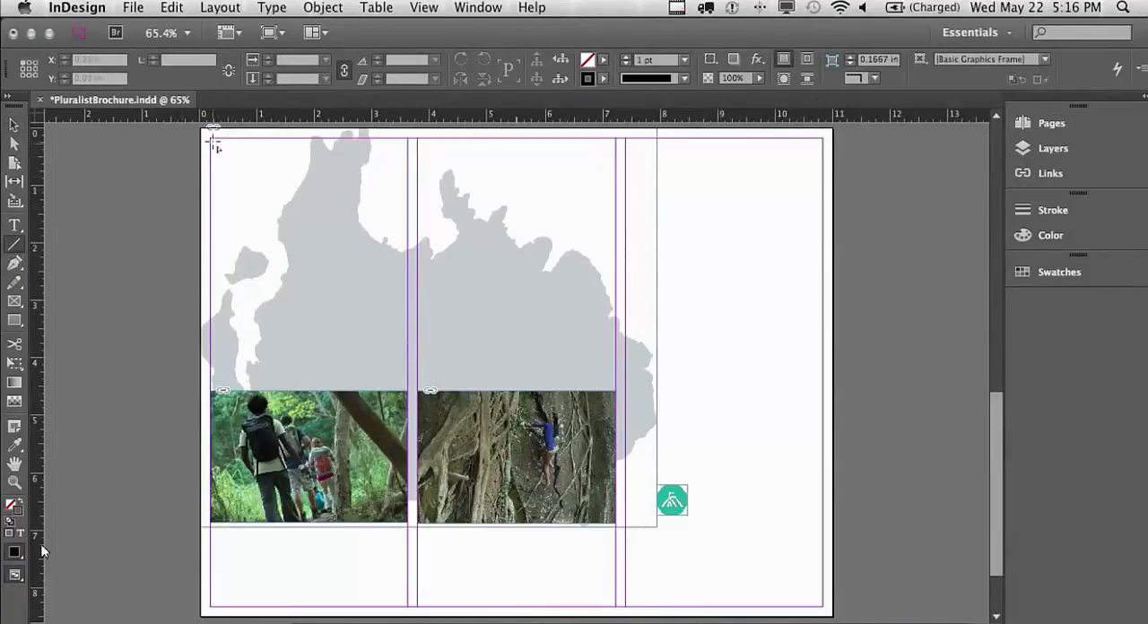
left_click_drag(211, 140, 822, 139)
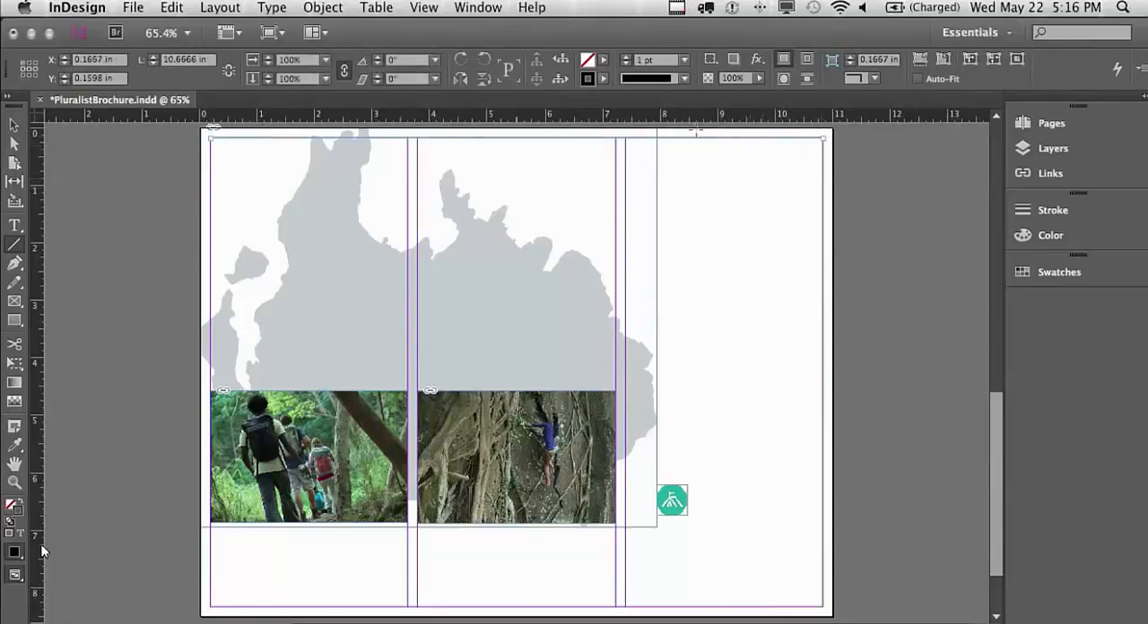
left_click(684, 64)
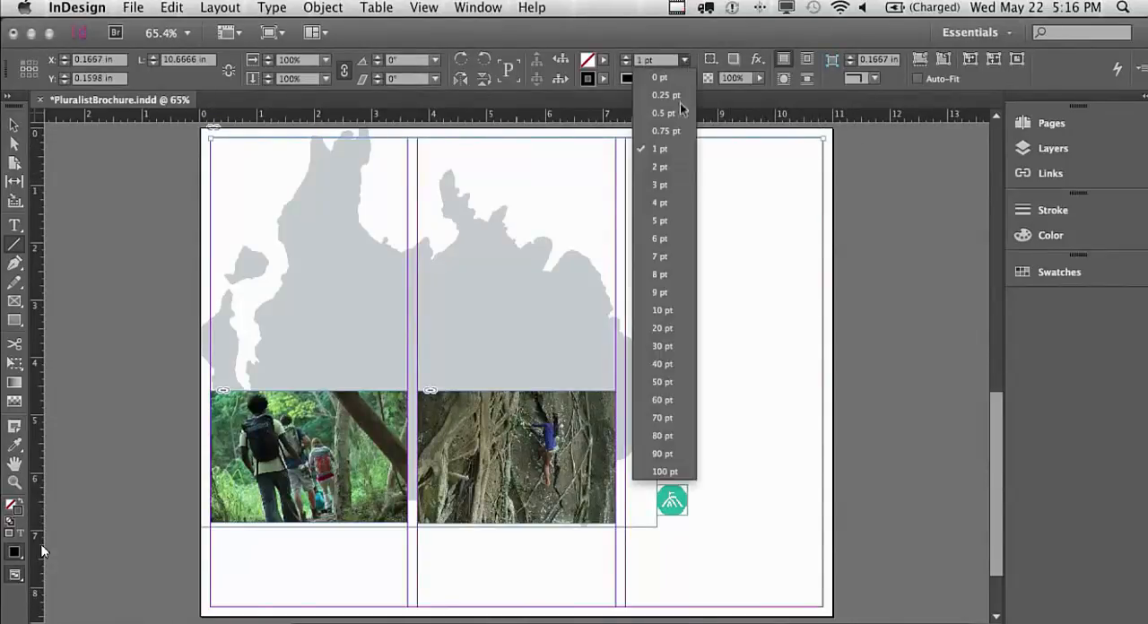
left_click(664, 257)
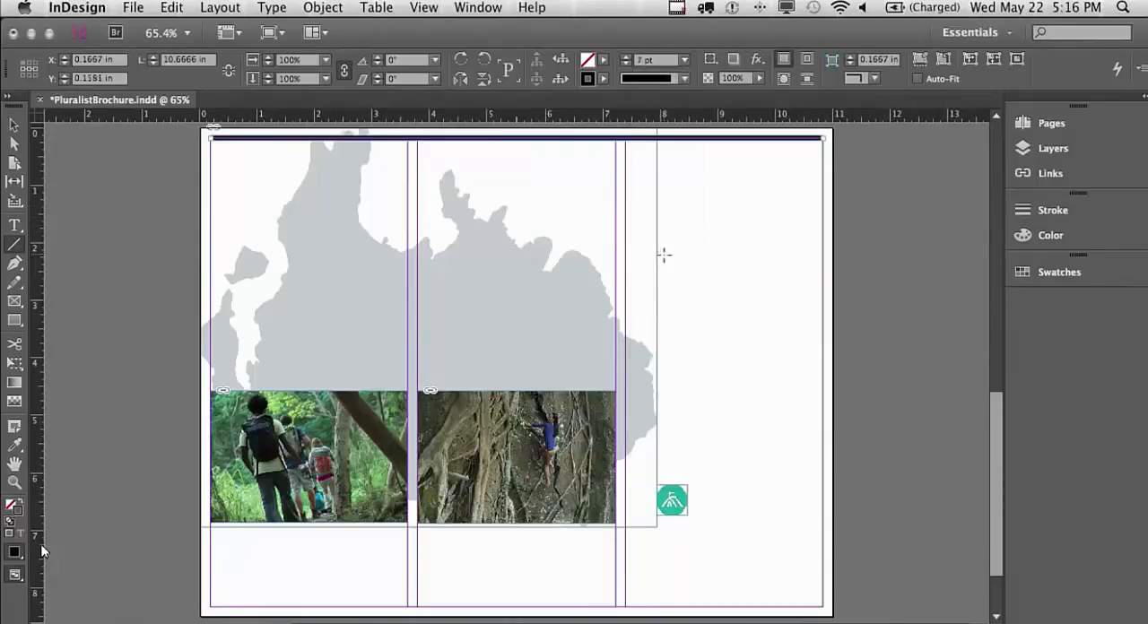
Create a process CMYK swatch with C=95 M=20 Y=50 K=0 for the stroke of page 2's top line
left_click(1105, 279)
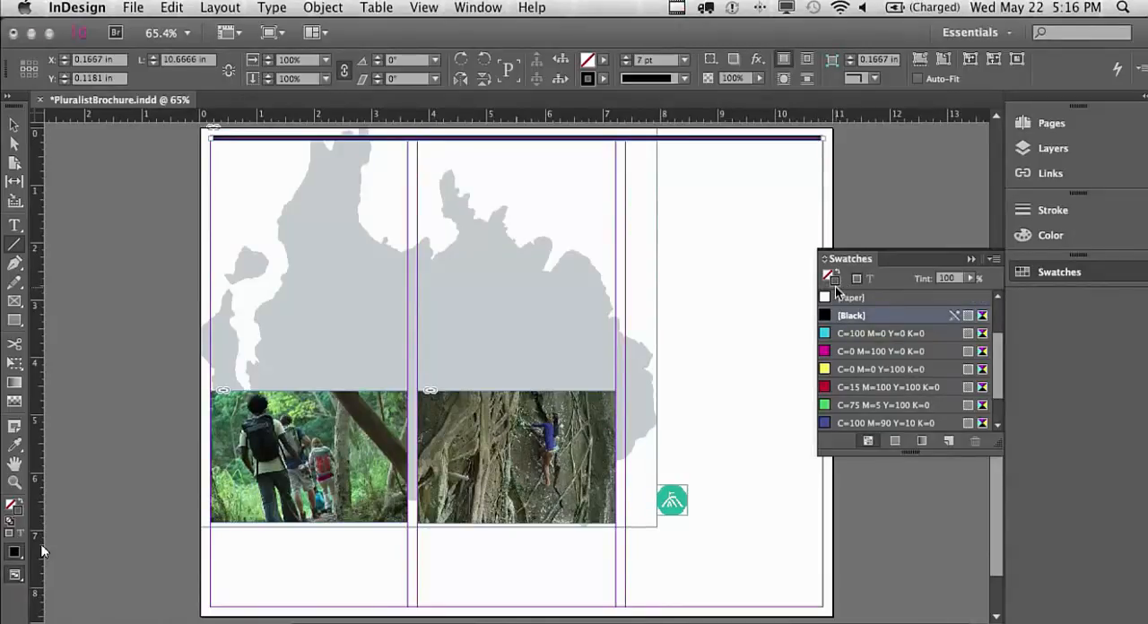
left_click(995, 259)
left_click(979, 268)
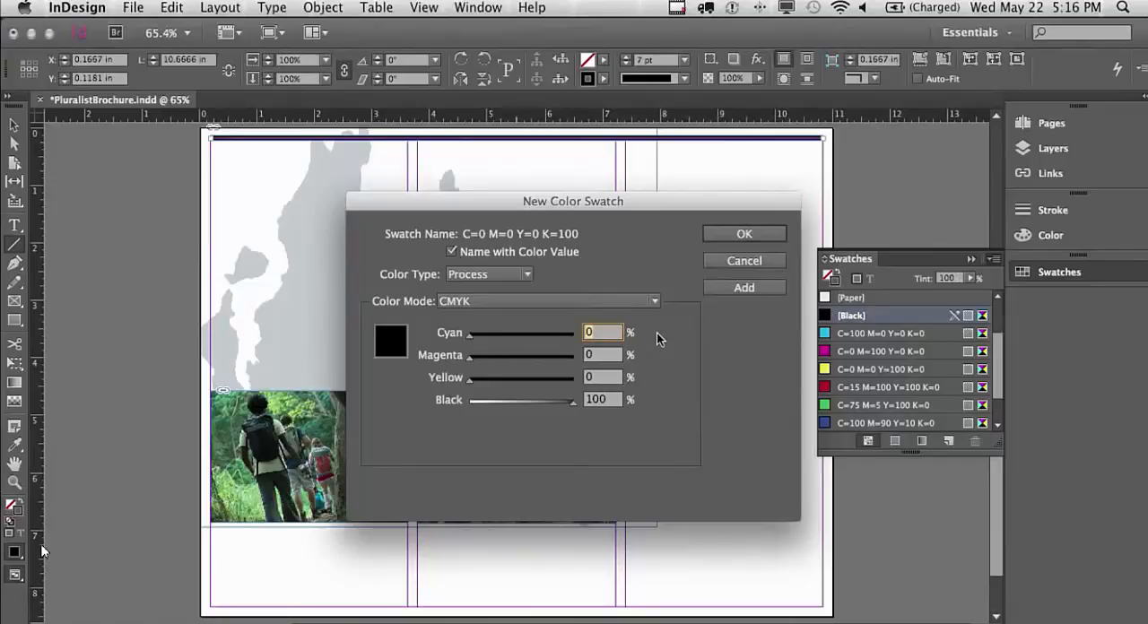
type("95")
key("Tab")
type("20")
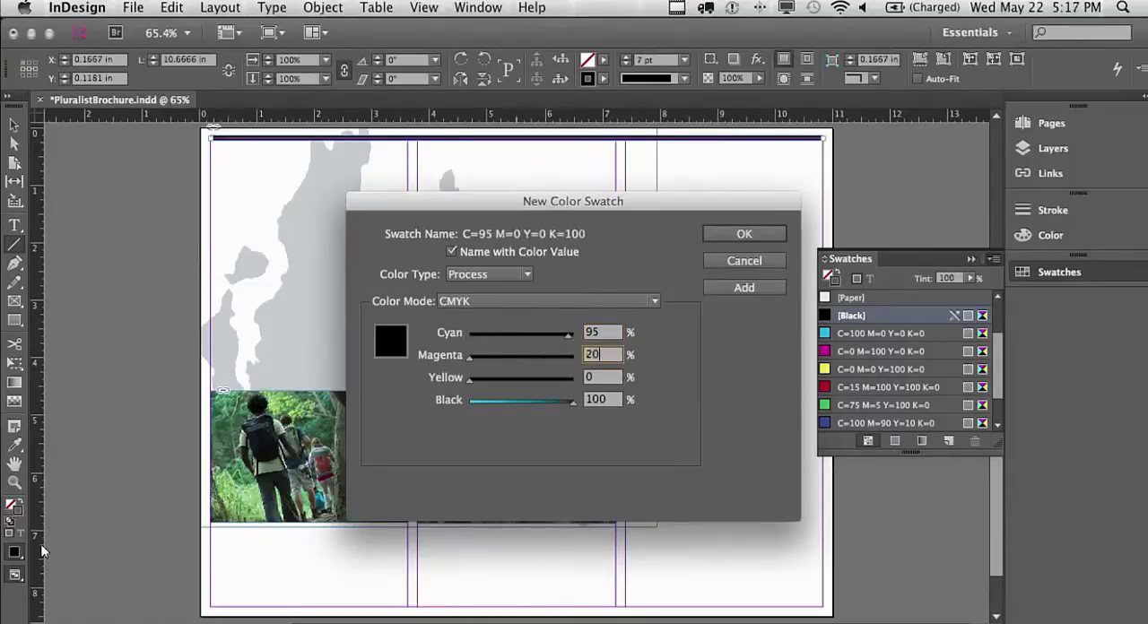
key("Tab")
type("50")
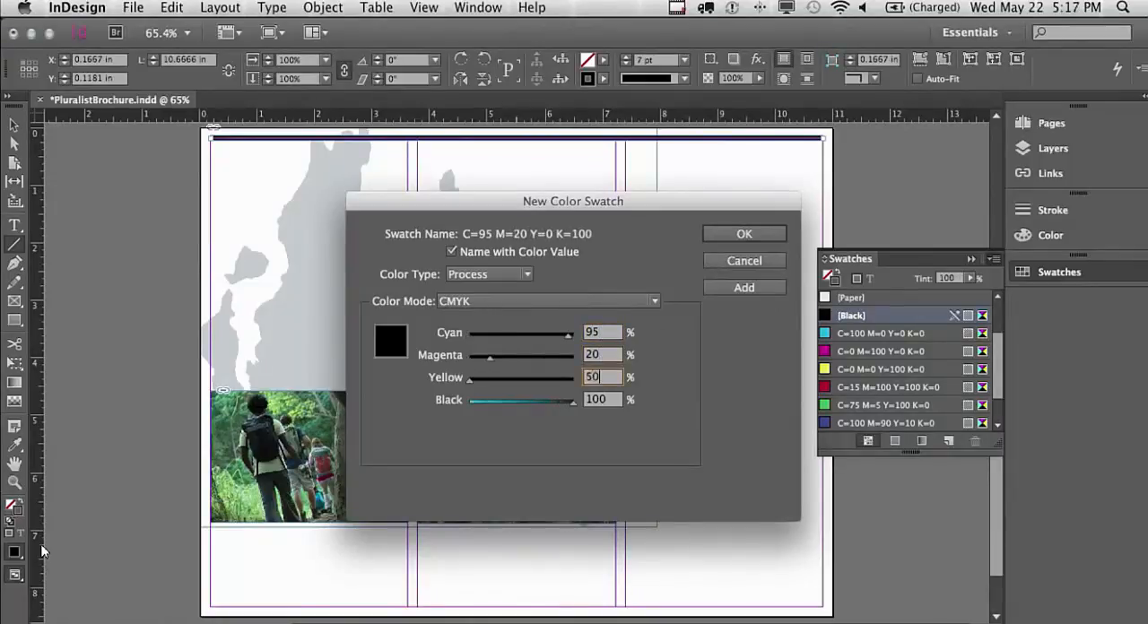
key("Tab")
type("0")
key("Tab")
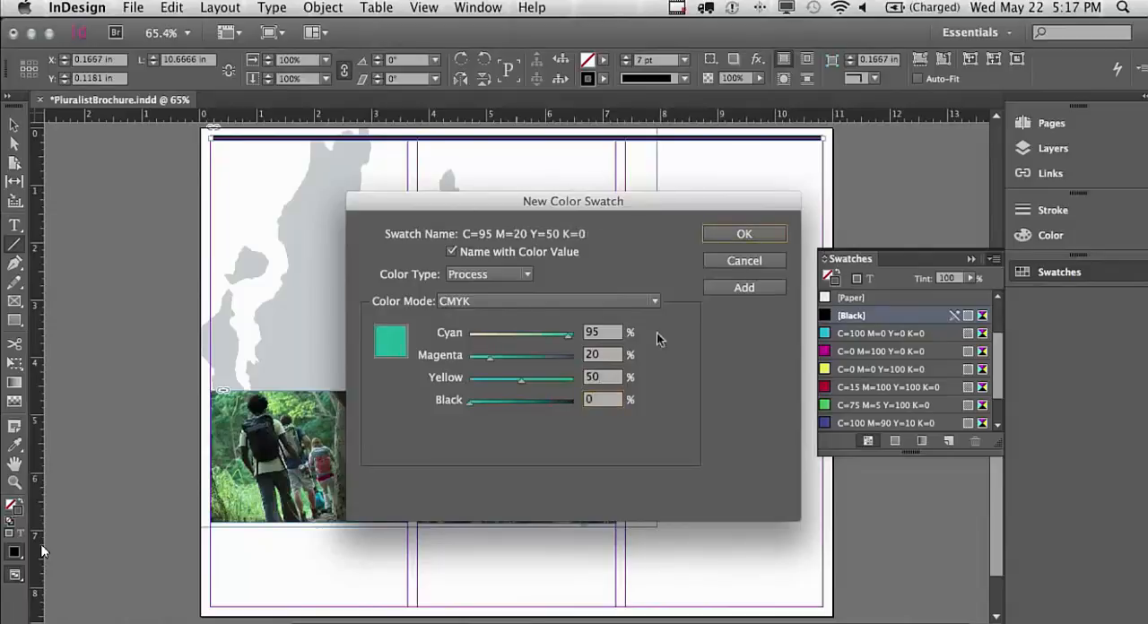
left_click(744, 236)
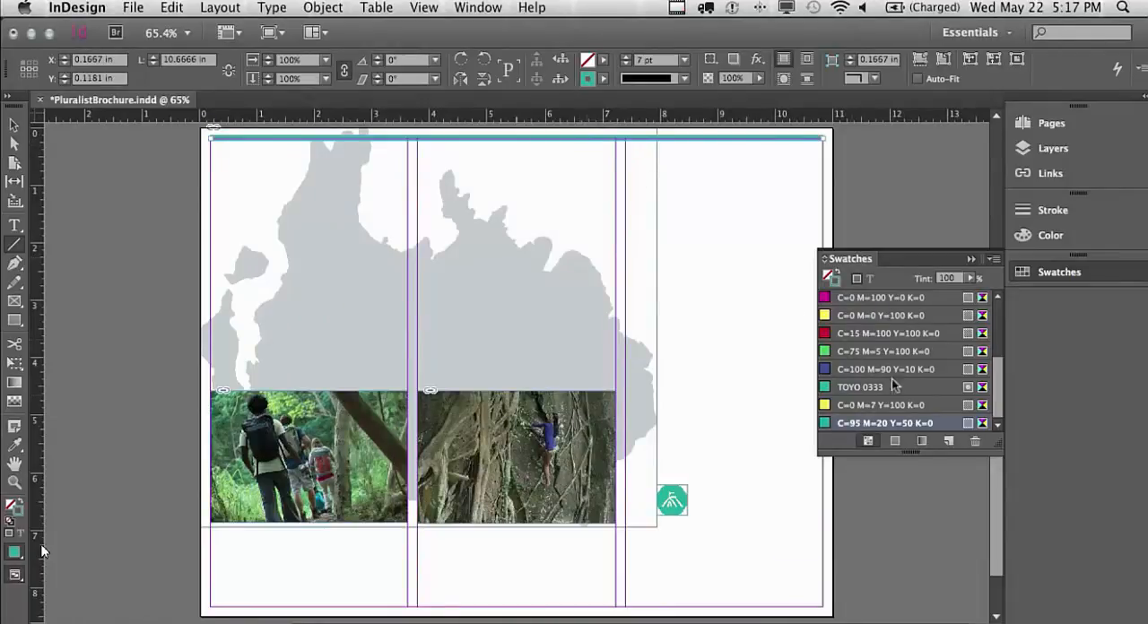
left_click(1099, 274)
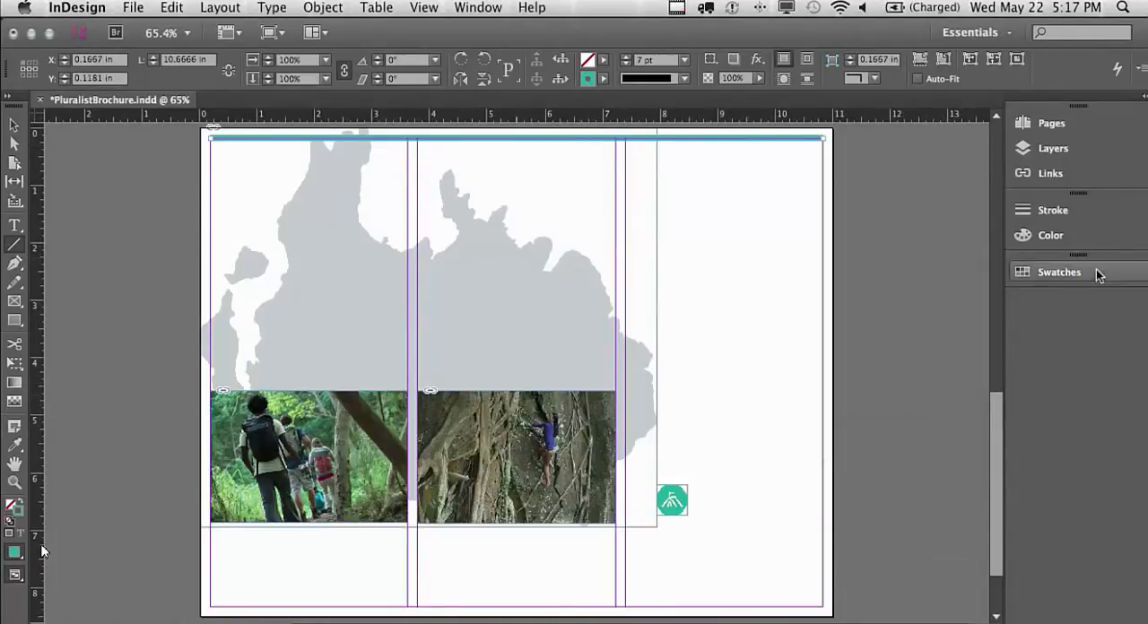
Crop page 1's background photo frame to the 11 × 8.5 in page edges and save the document
left_click(1021, 124)
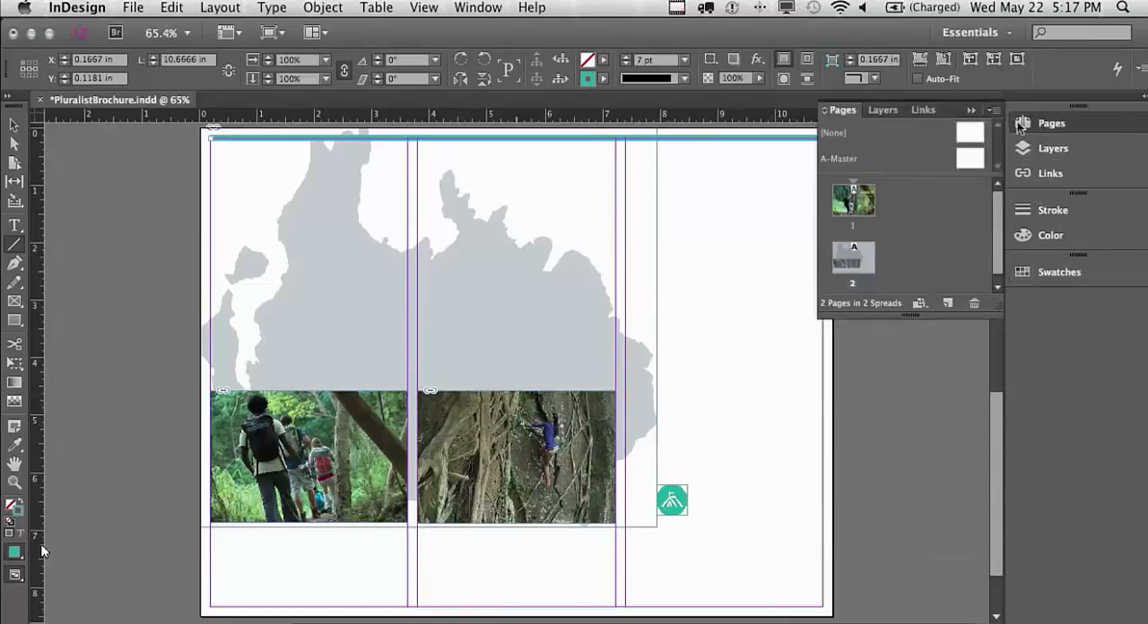
double_click(848, 203)
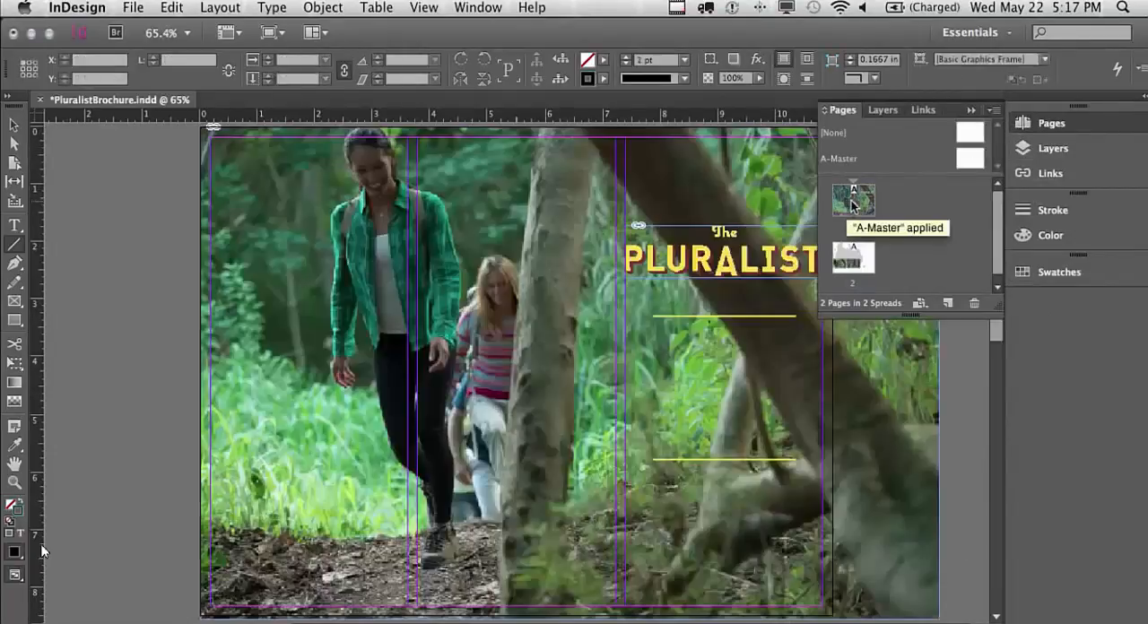
left_click(1089, 127)
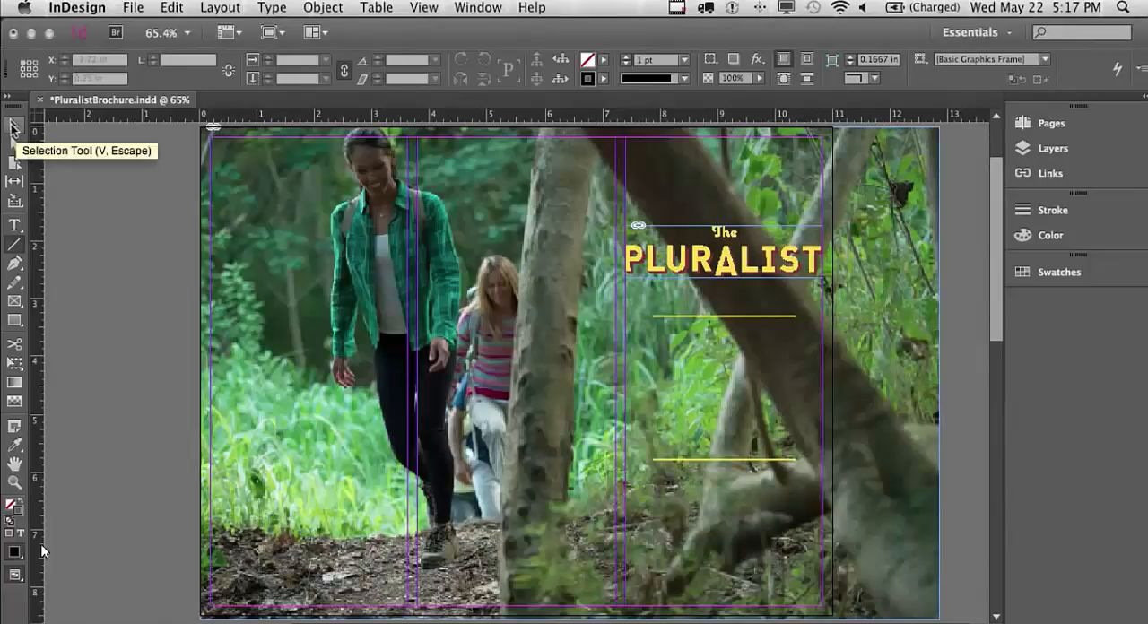
left_click(12, 127)
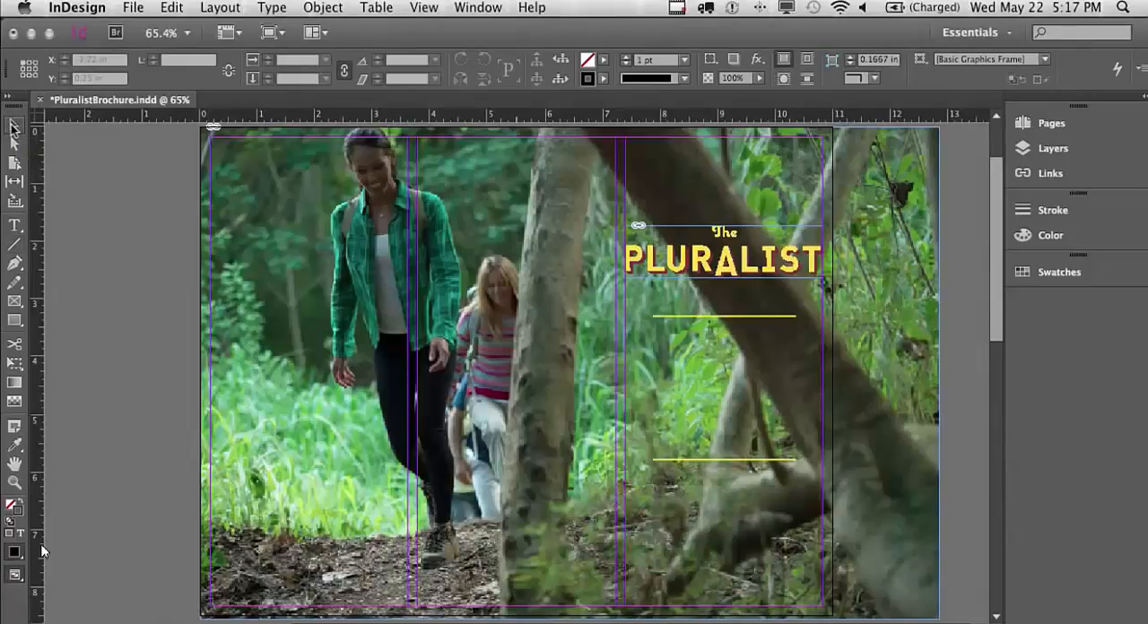
left_click(920, 479)
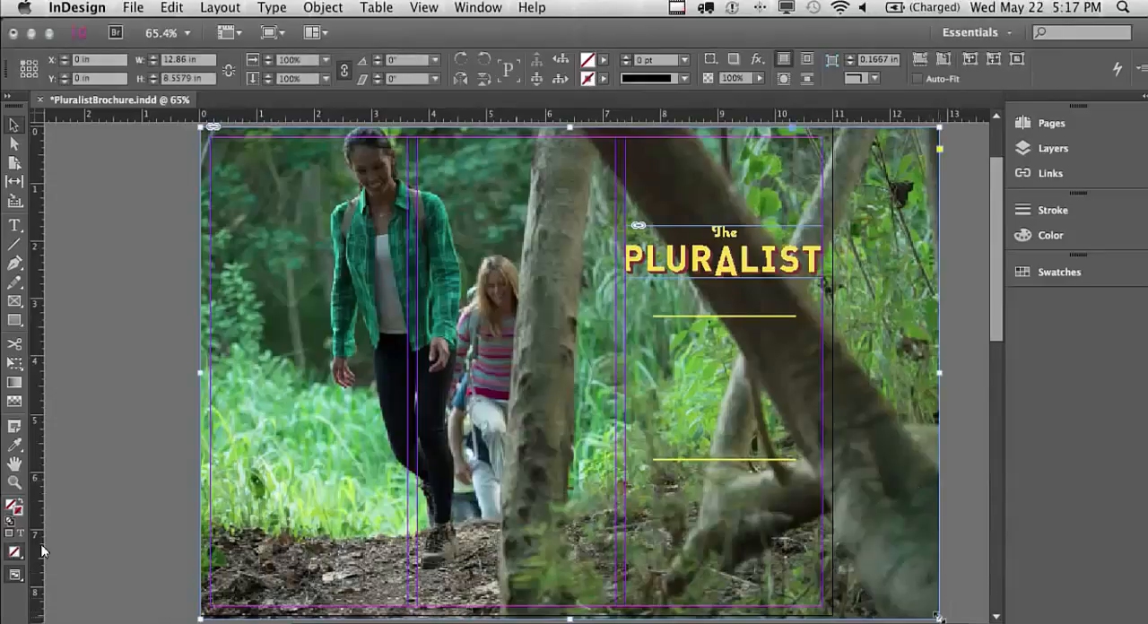
left_click_drag(938, 617, 834, 617)
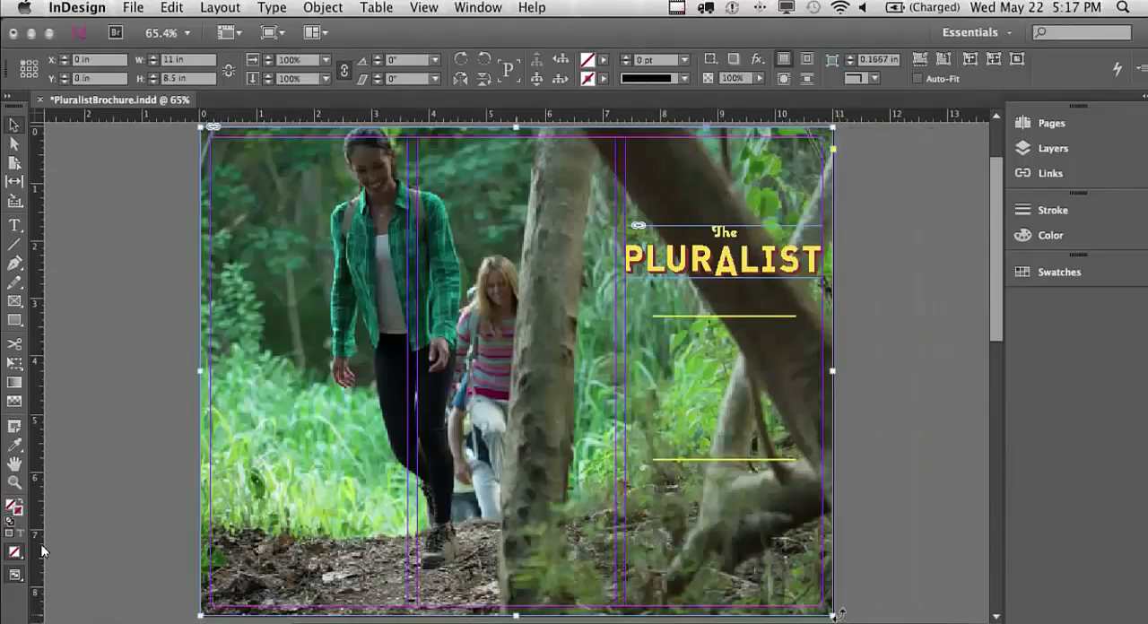
left_click(914, 483)
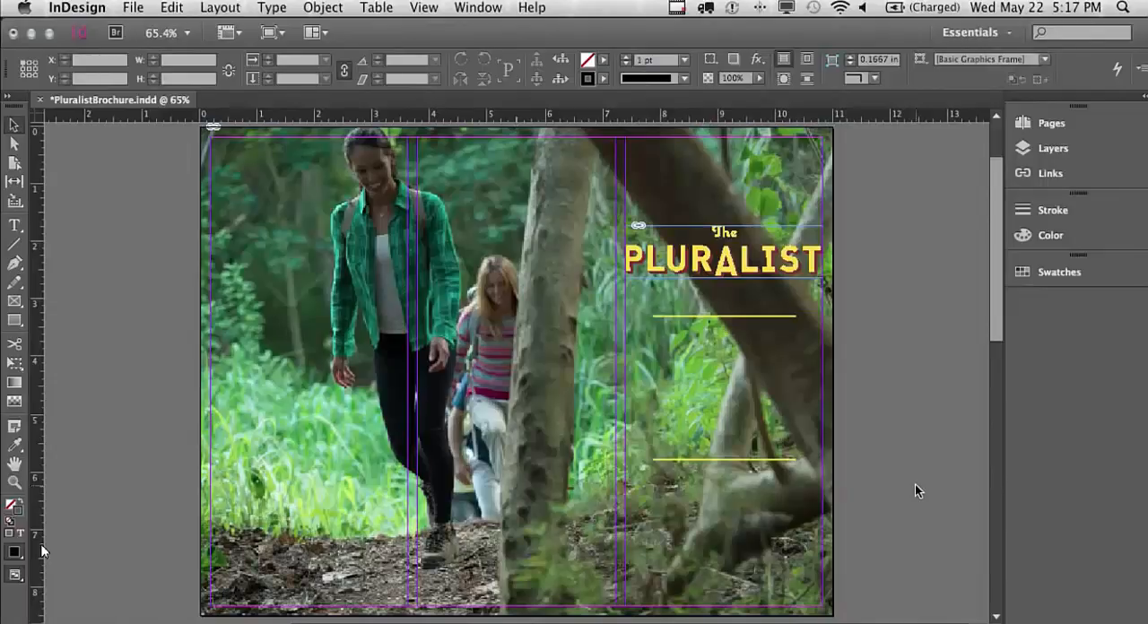
left_click(137, 8)
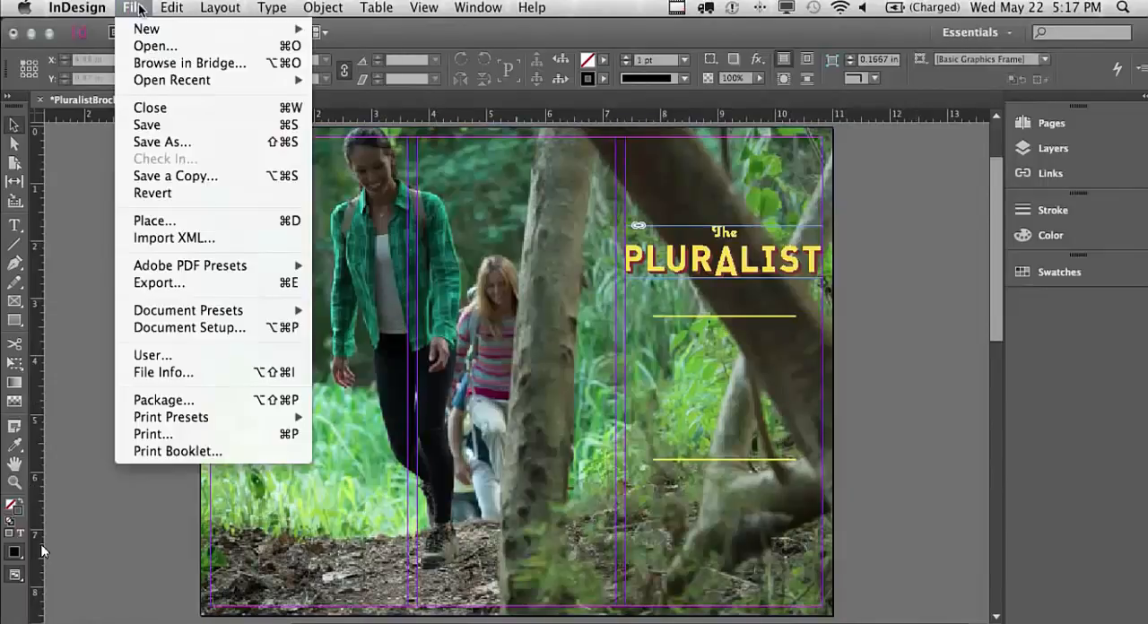
left_click(148, 125)
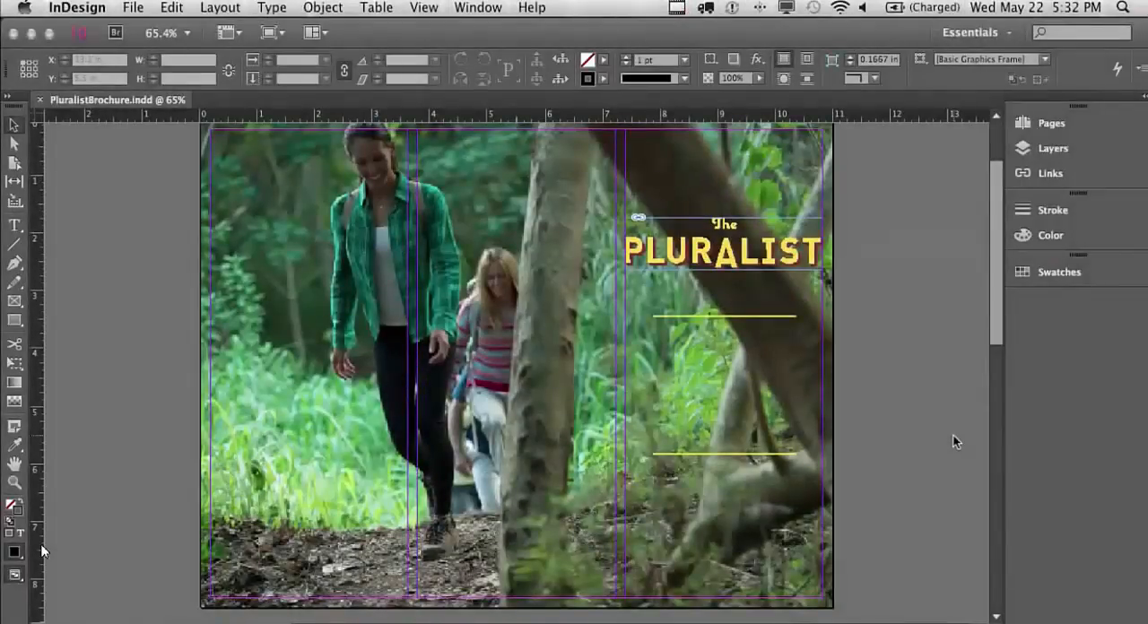
Add a text frame reading OUTDOOR across the third column, just below the PLURALIST logo on page 1
left_click(517, 365)
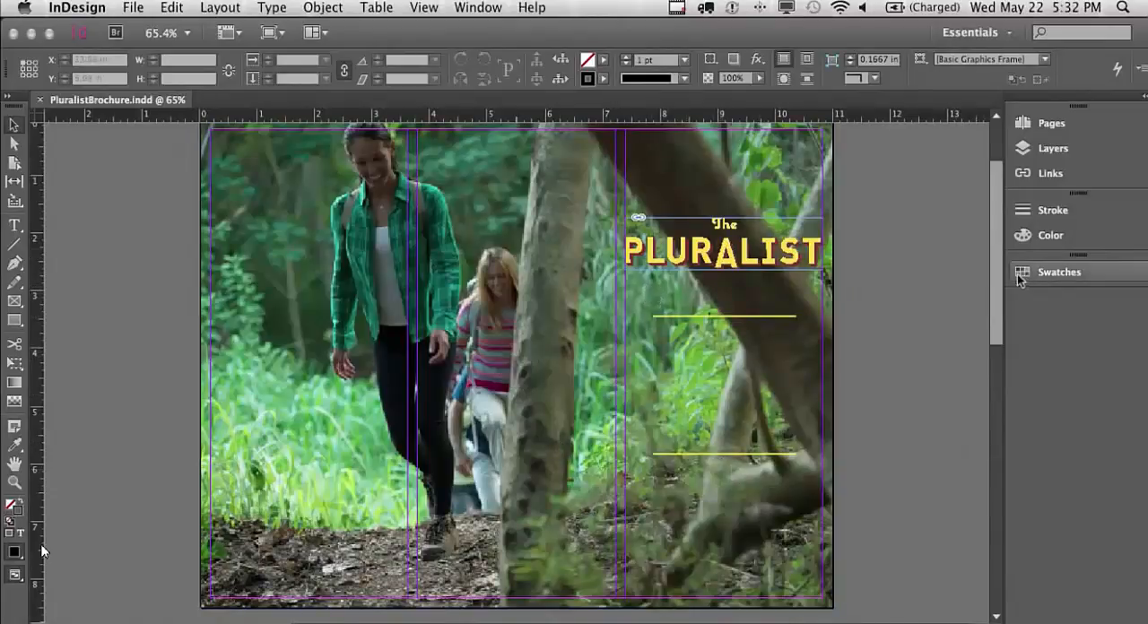
left_click_drag(1001, 274, 962, 270)
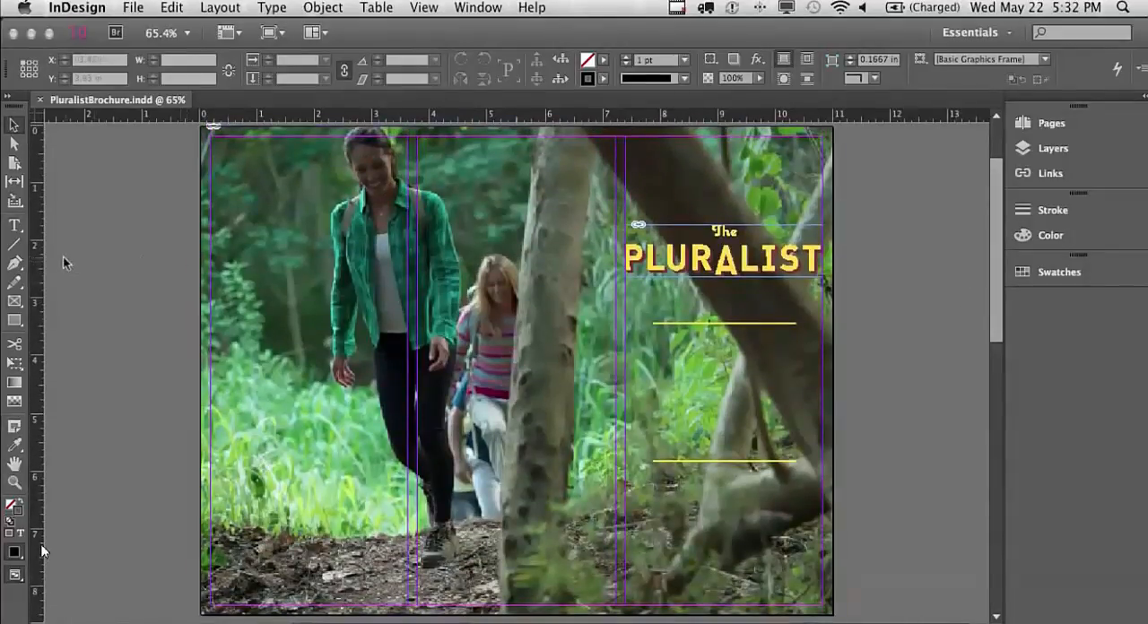
left_click(20, 229)
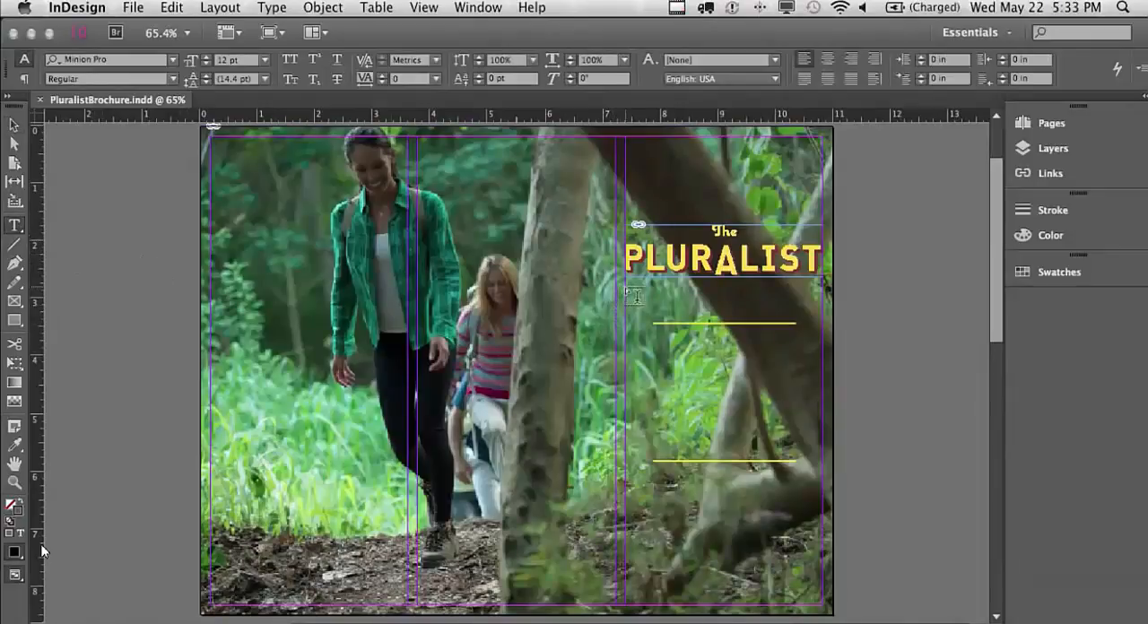
left_click_drag(635, 292, 782, 305)
left_click_drag(809, 306, 822, 310)
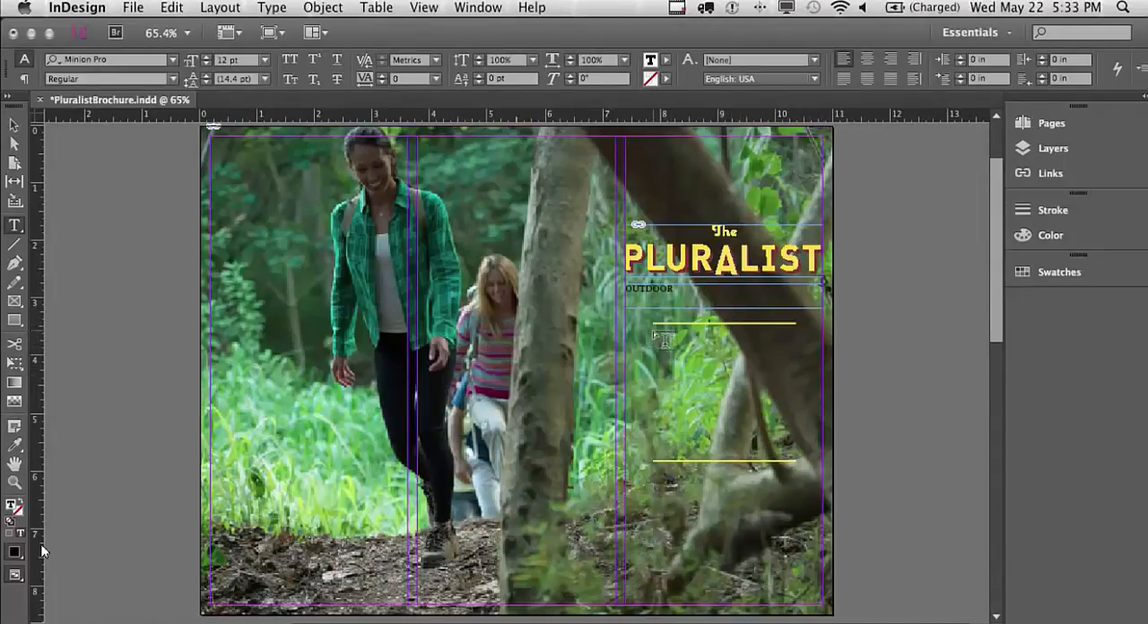
Between the two yellow lines, add a tall text frame reading WILD ISLES and a shallow one beneath it reading WITH ALITE GEAR
left_click_drag(653, 330, 796, 443)
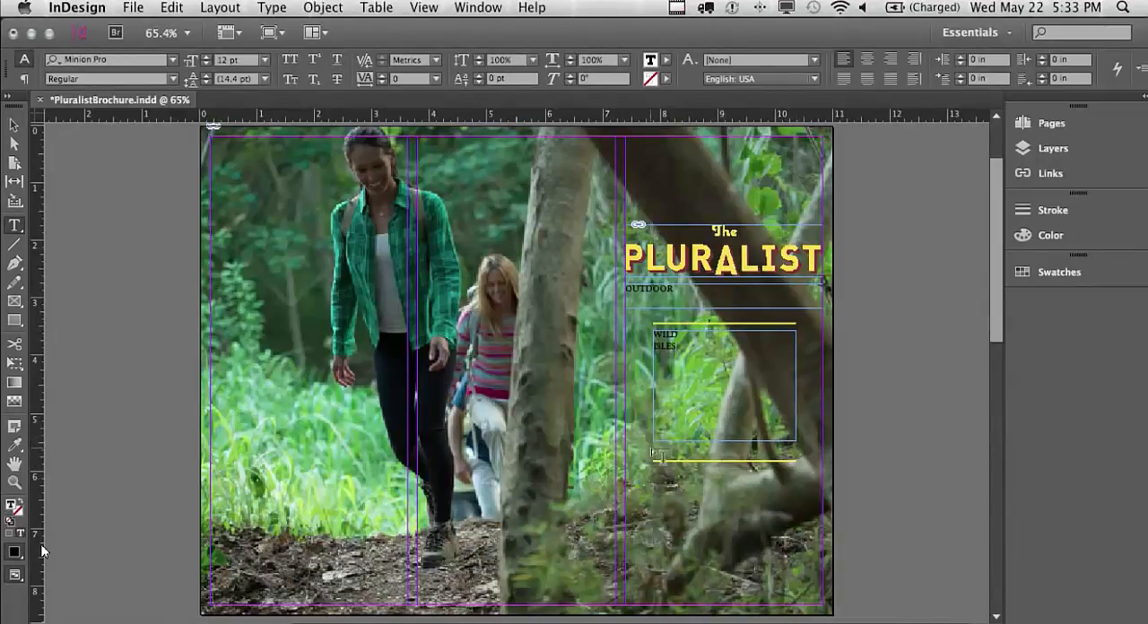
left_click_drag(690, 449, 798, 461)
type("WIL")
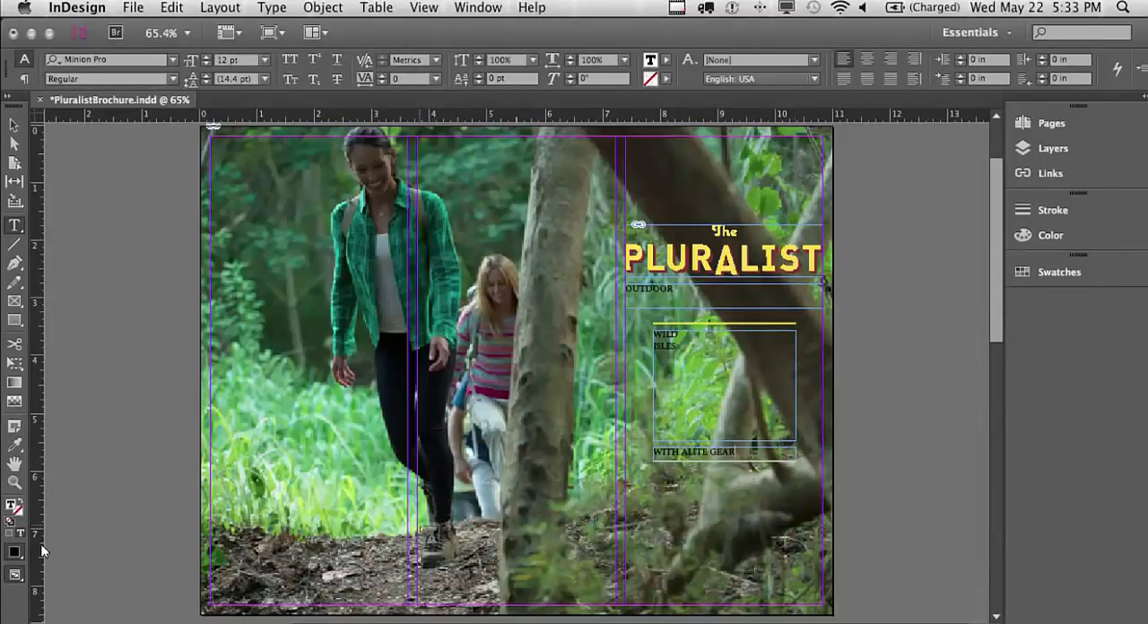
Add a text frame at the foot of page 1's middle column and fill it with the Copyright Info text copied from pluralistText in iA Writer
left_click_drag(417, 523, 617, 613)
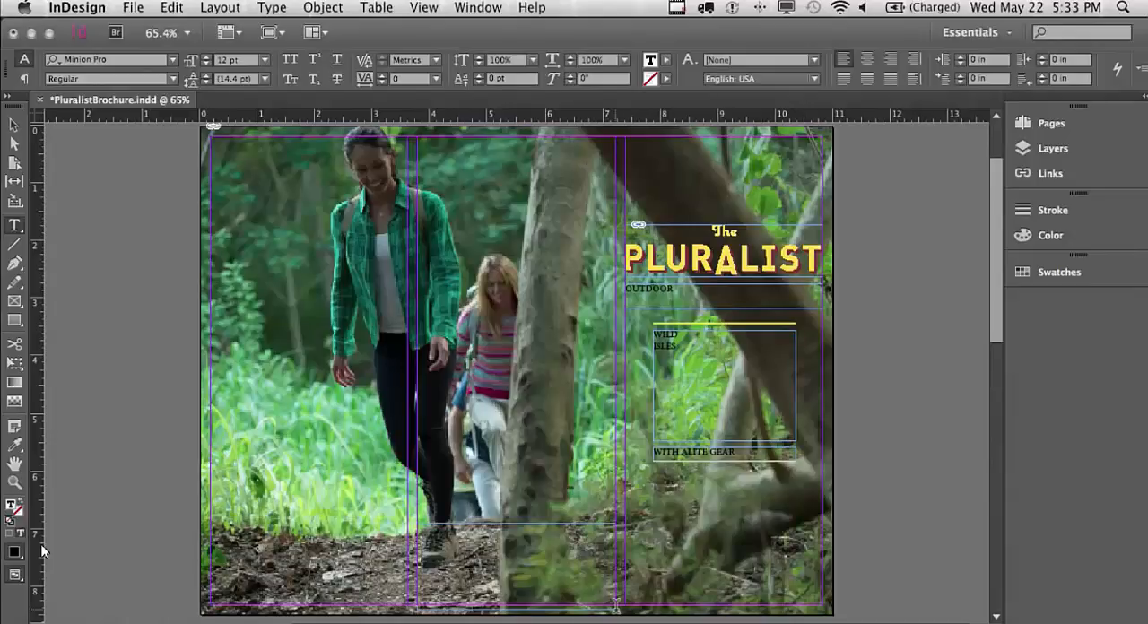
key("super+Tab")
key("super+Tab")
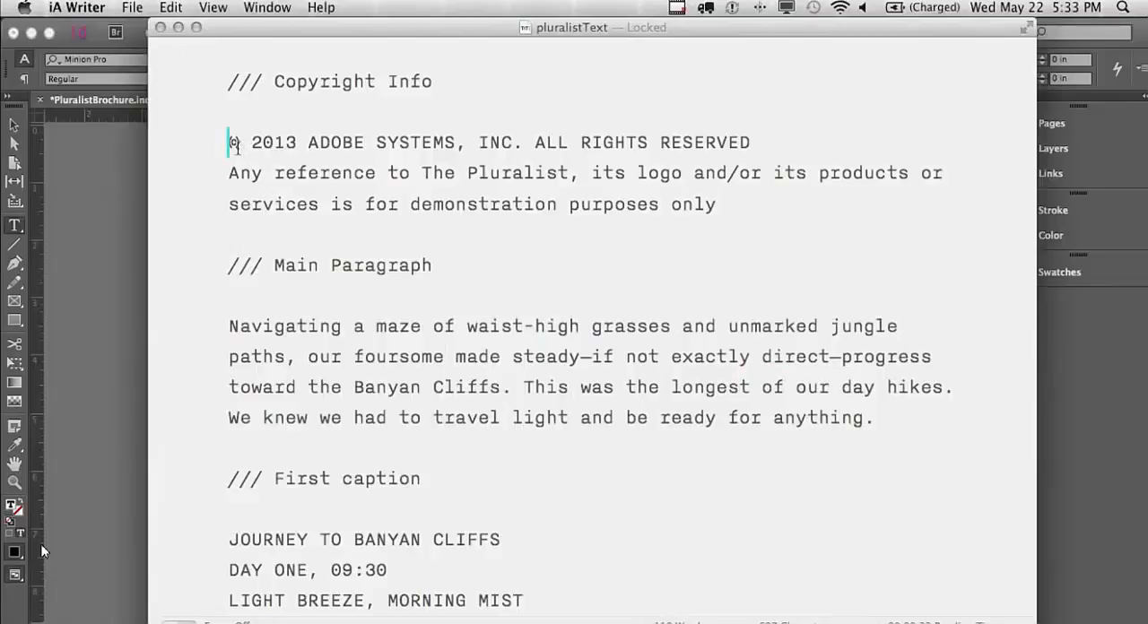
left_click_drag(233, 141, 725, 205)
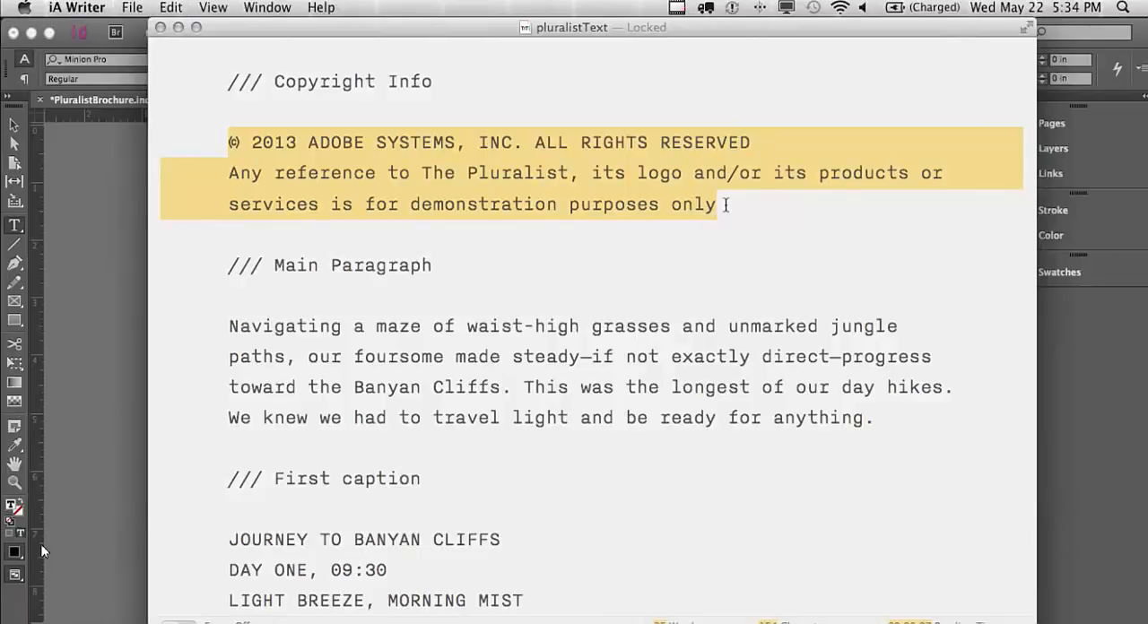
key("super+Tab")
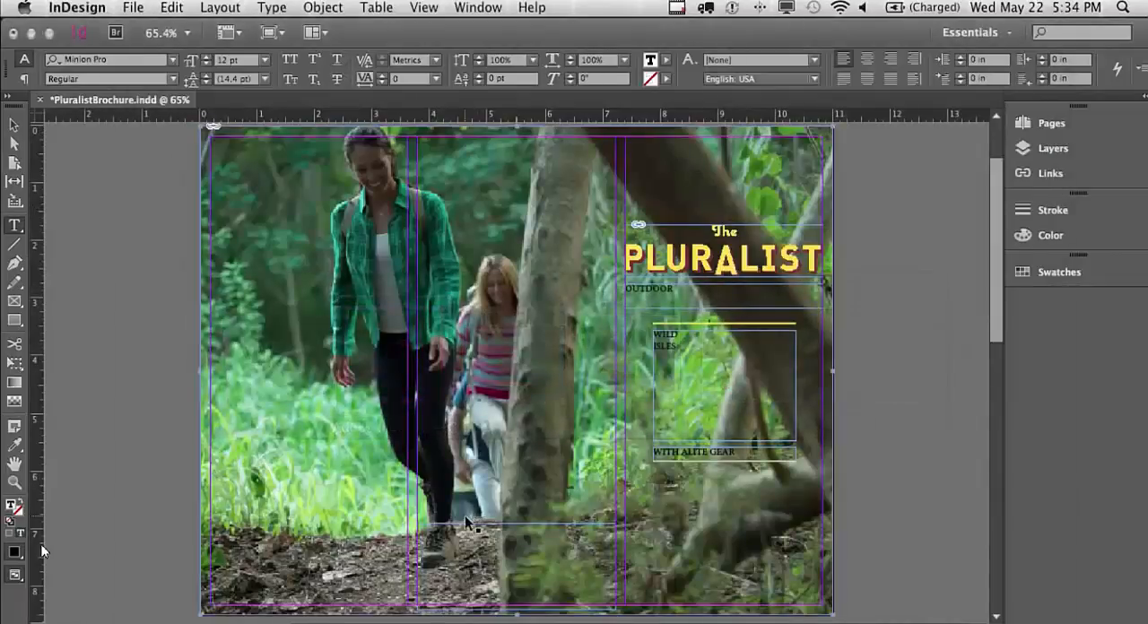
key("super+v")
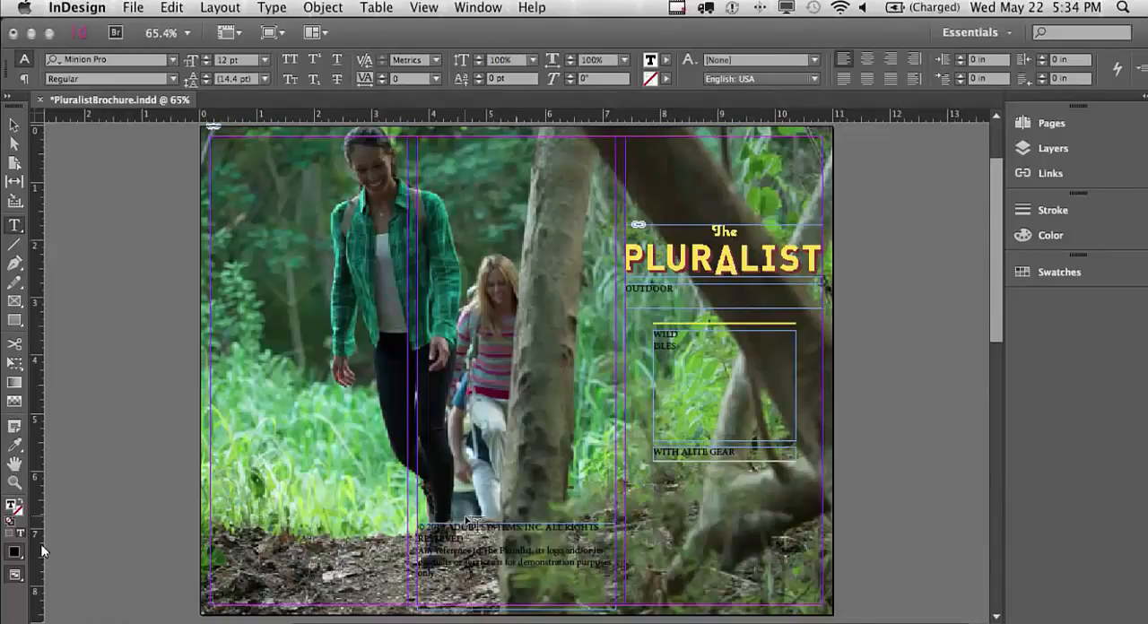
On page 2, add a text frame across the first two columns above the photos and paste in the Main Paragraph from pluralistText
left_click(1086, 123)
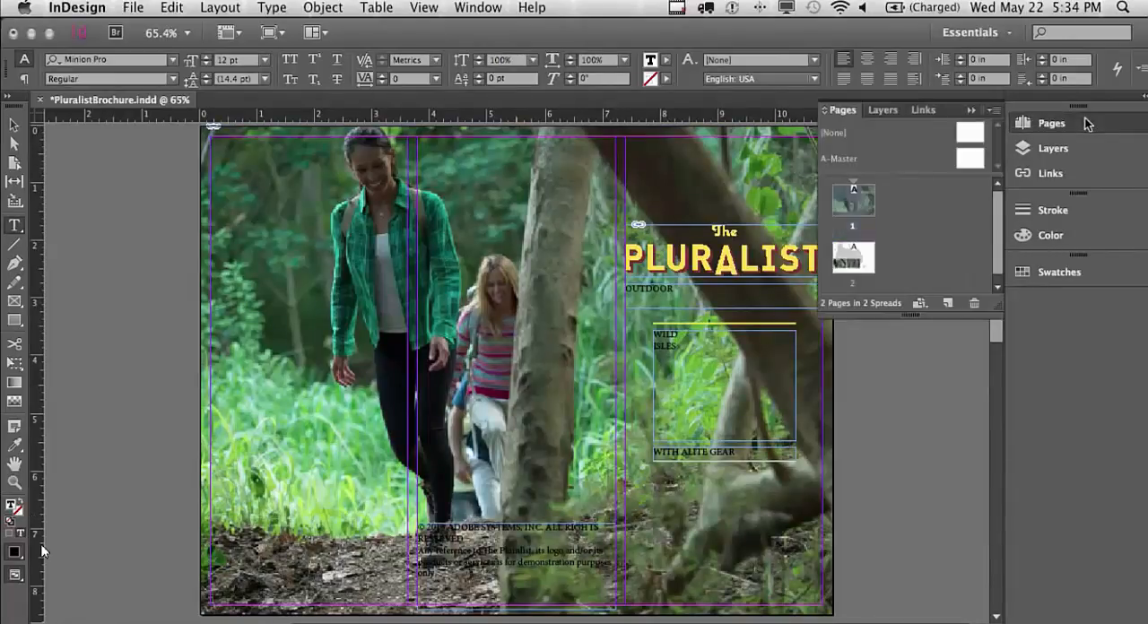
double_click(846, 264)
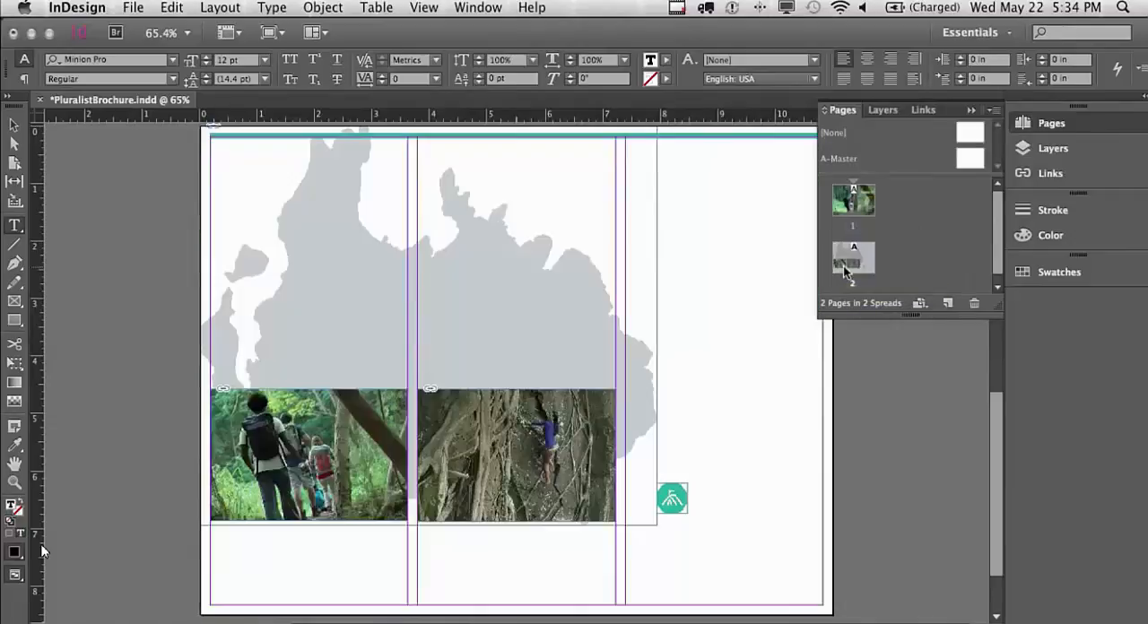
left_click(1086, 126)
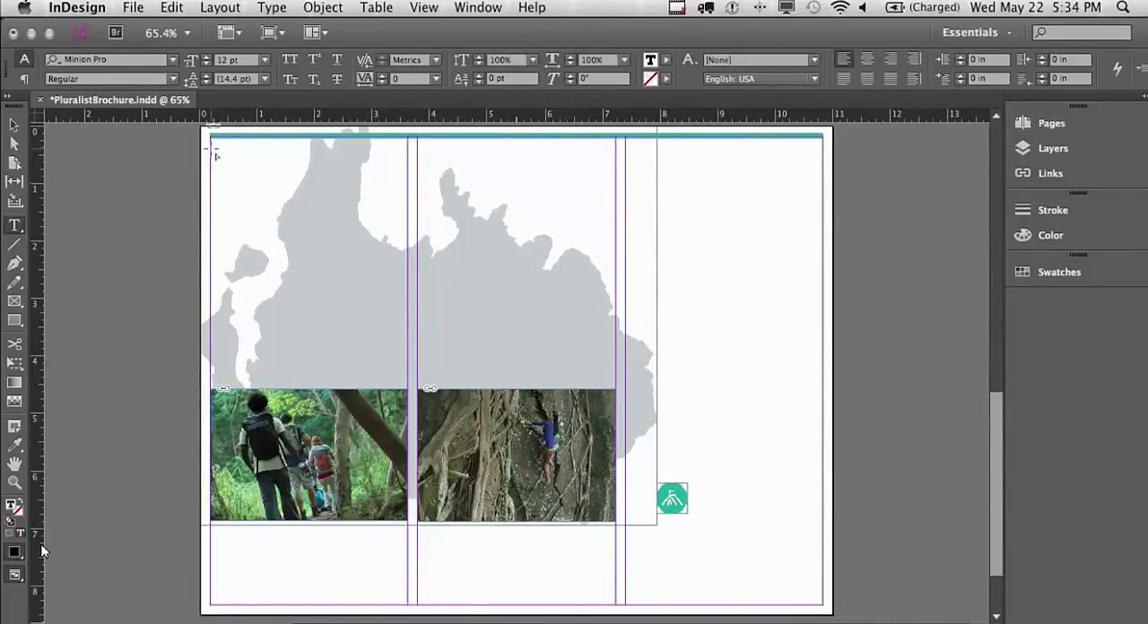
left_click_drag(212, 149, 614, 359)
key("super+Tab")
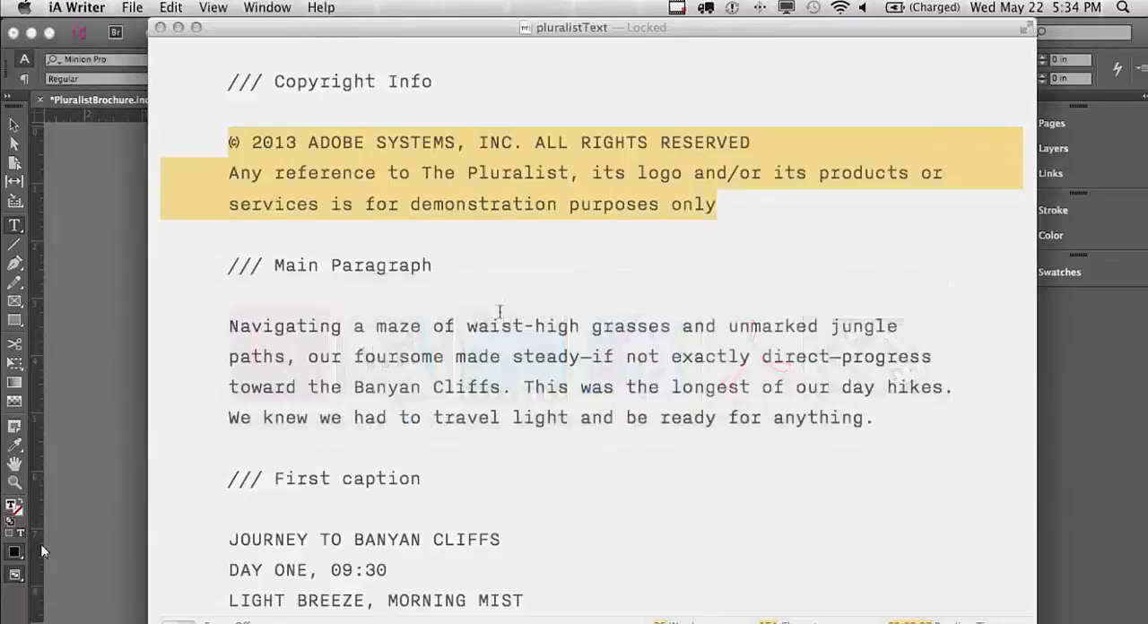
left_click_drag(230, 325, 879, 420)
key("super+c")
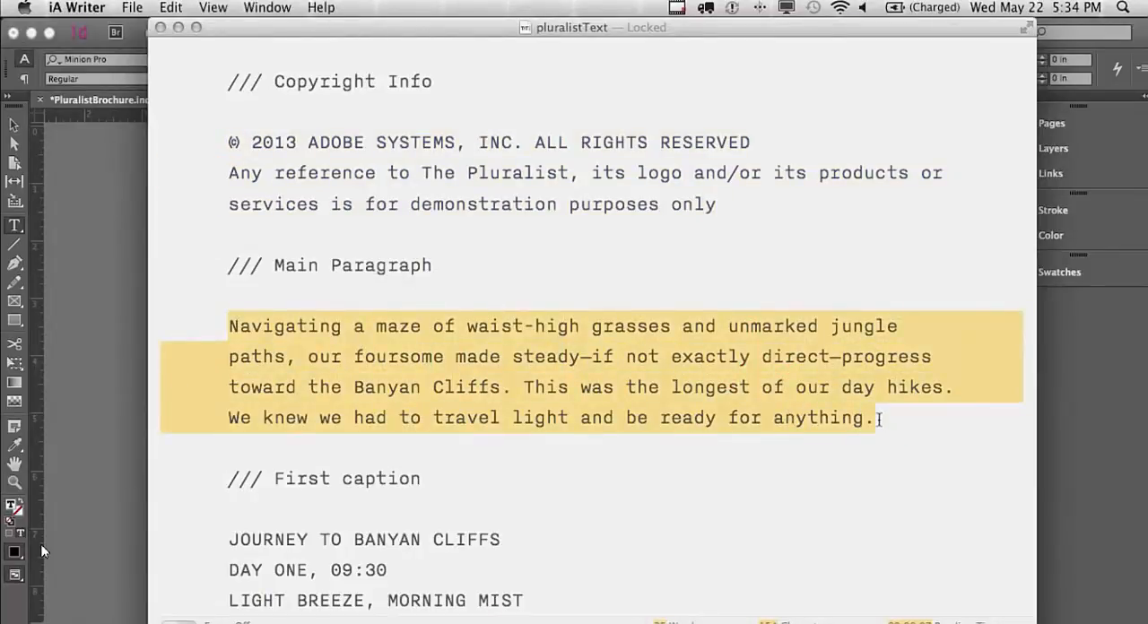
key("super+Tab")
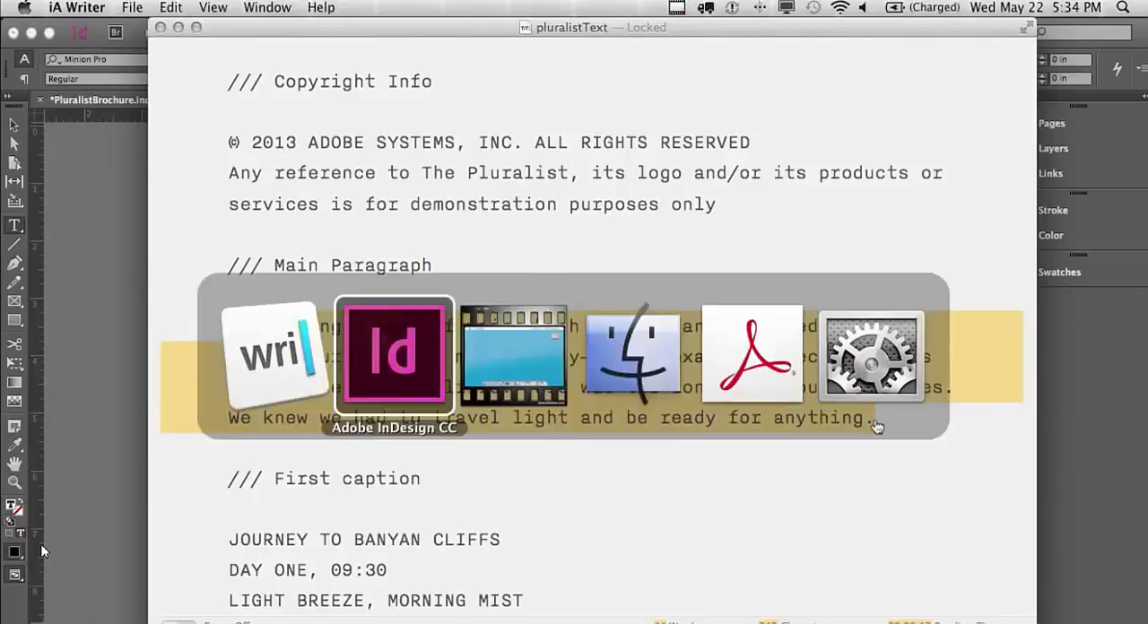
key("super+v")
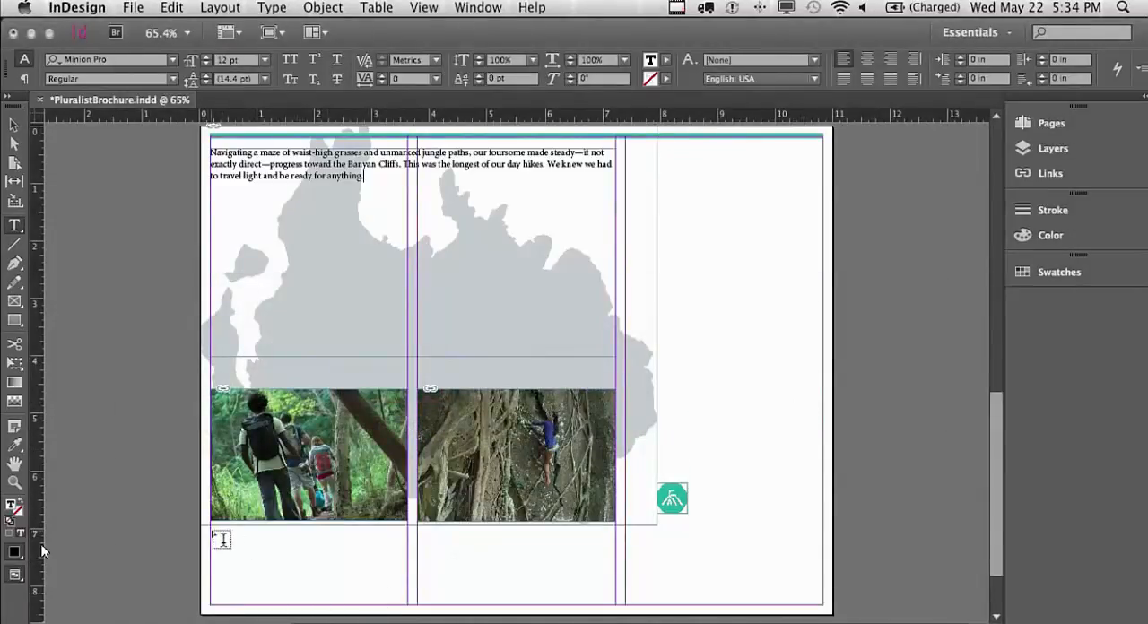
Add a text frame under the first photo on page 2 and paste in the First caption copied from pluralistText in iA Writer
left_click_drag(211, 531, 405, 601)
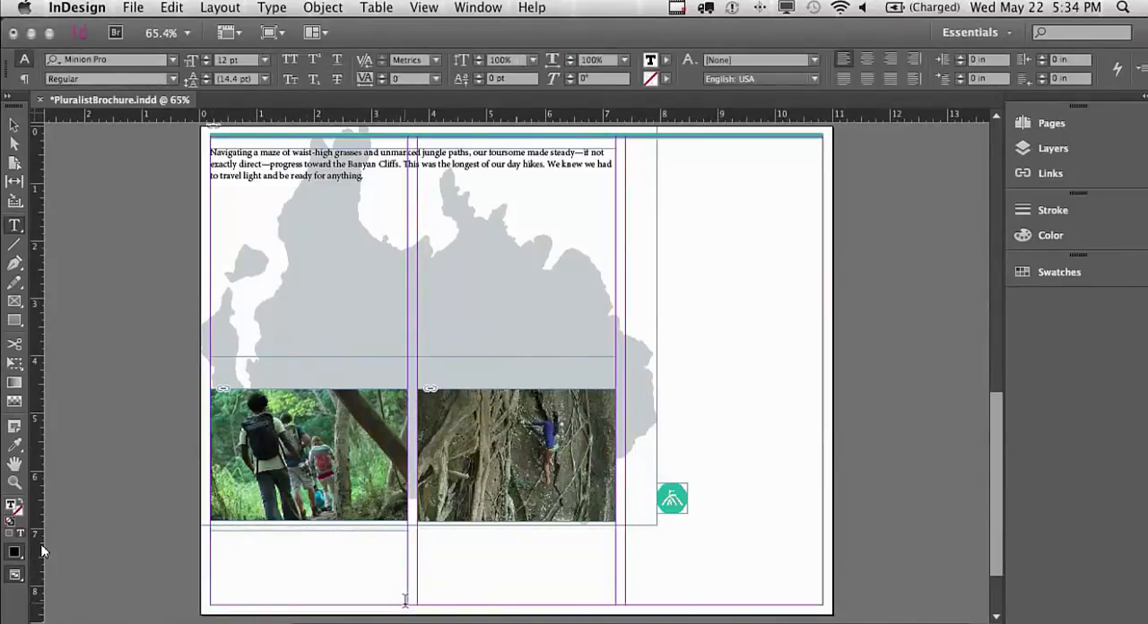
key("super+Tab")
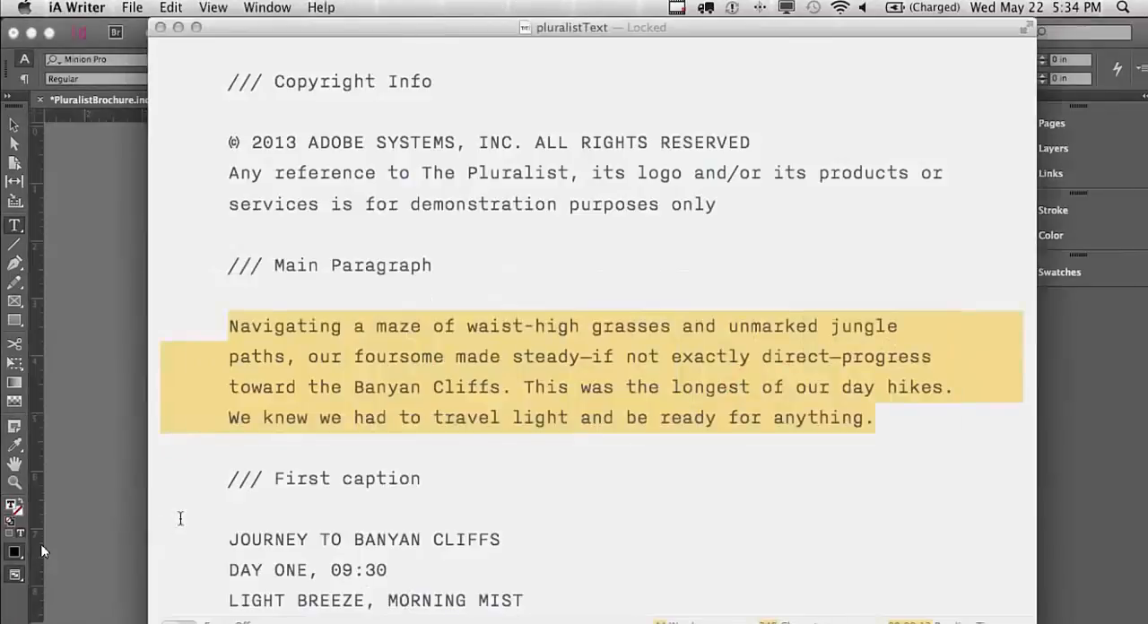
scroll(179, 519, "down", 6)
left_click_drag(226, 274, 521, 333)
key("super+c")
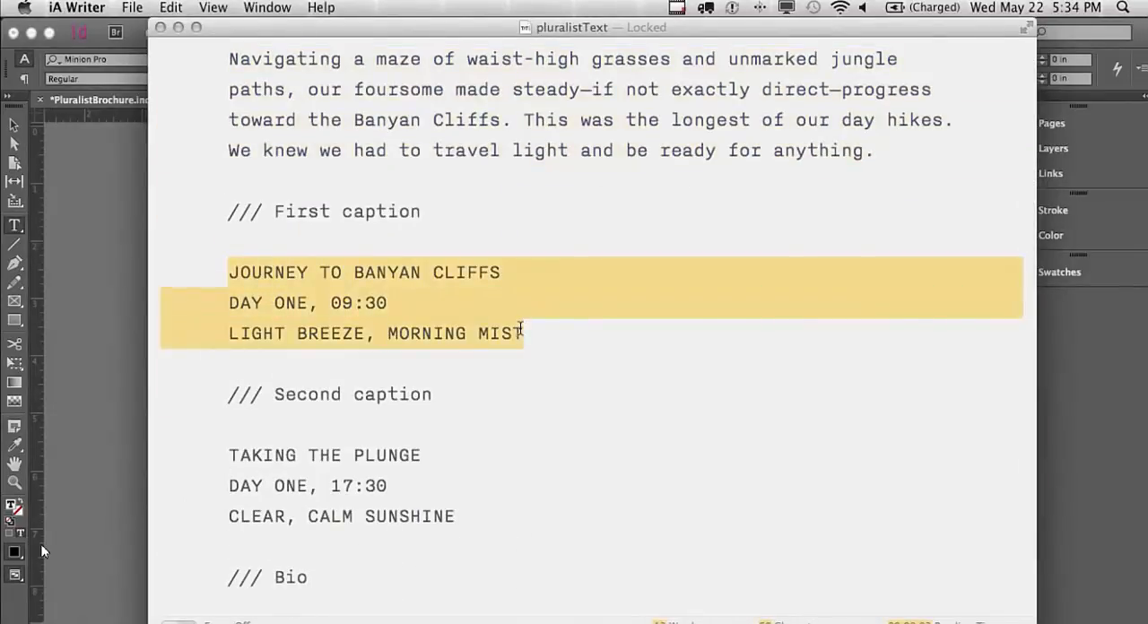
key("super+Tab")
key("super+v")
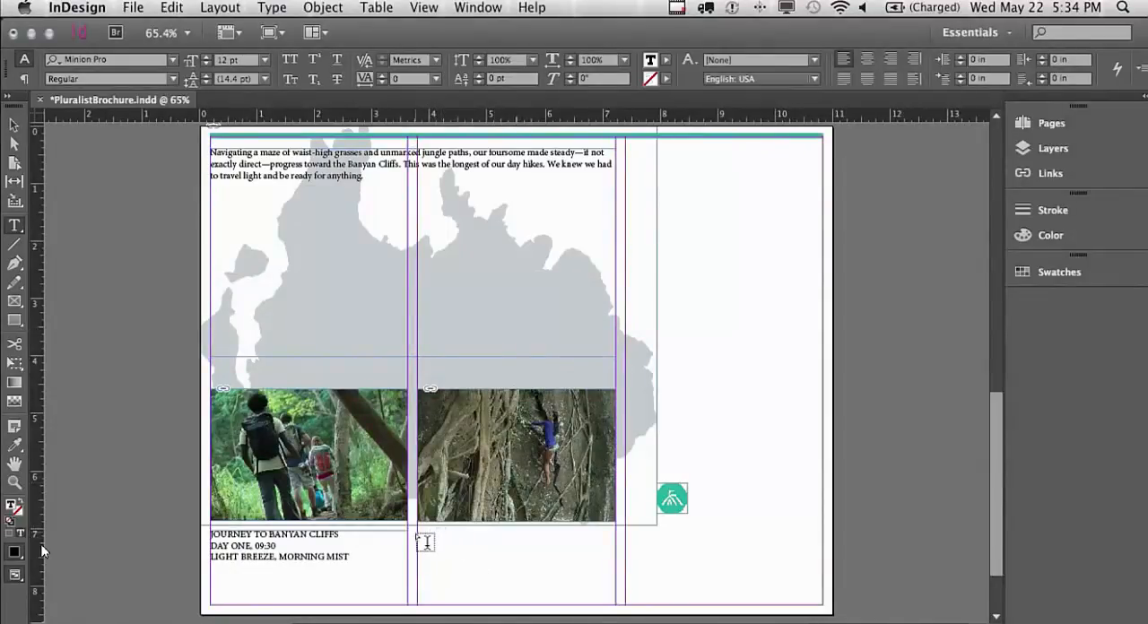
Add a text frame under the second photo and fill it with the Second caption copied from pluralistText in iA Writer
left_click_drag(425, 536, 619, 610)
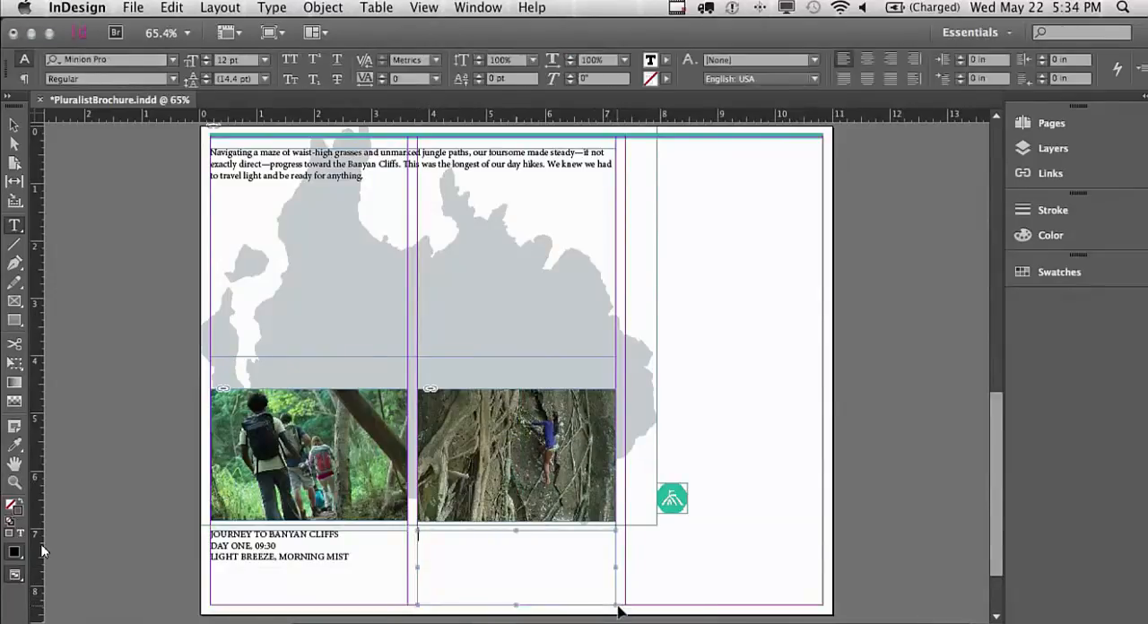
key("super+Tab")
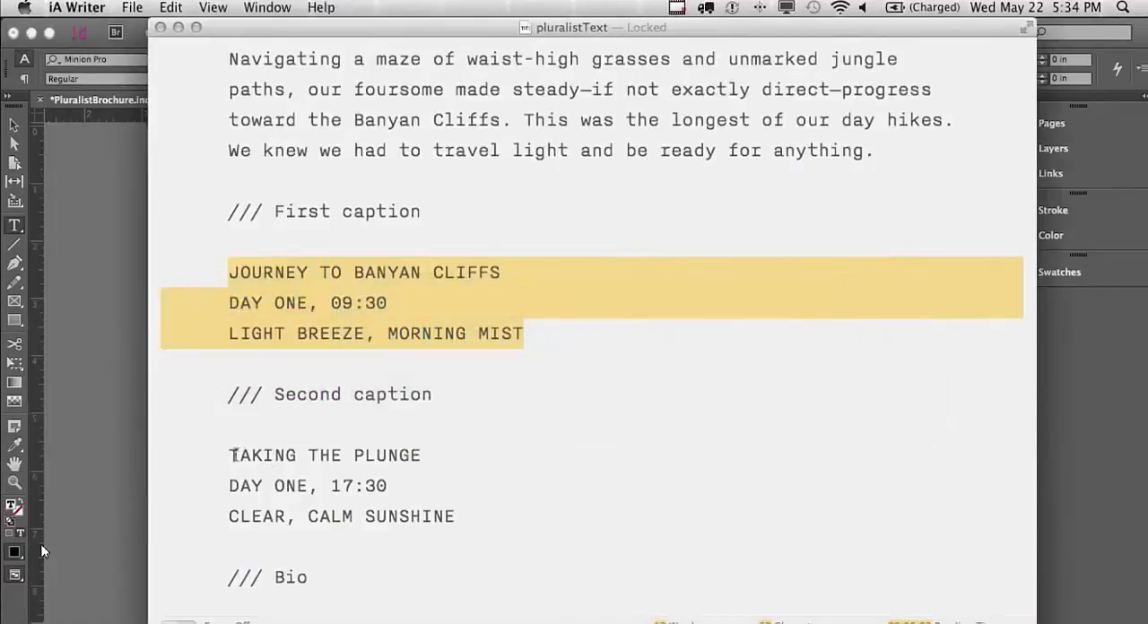
left_click_drag(231, 455, 454, 516)
key("super+c")
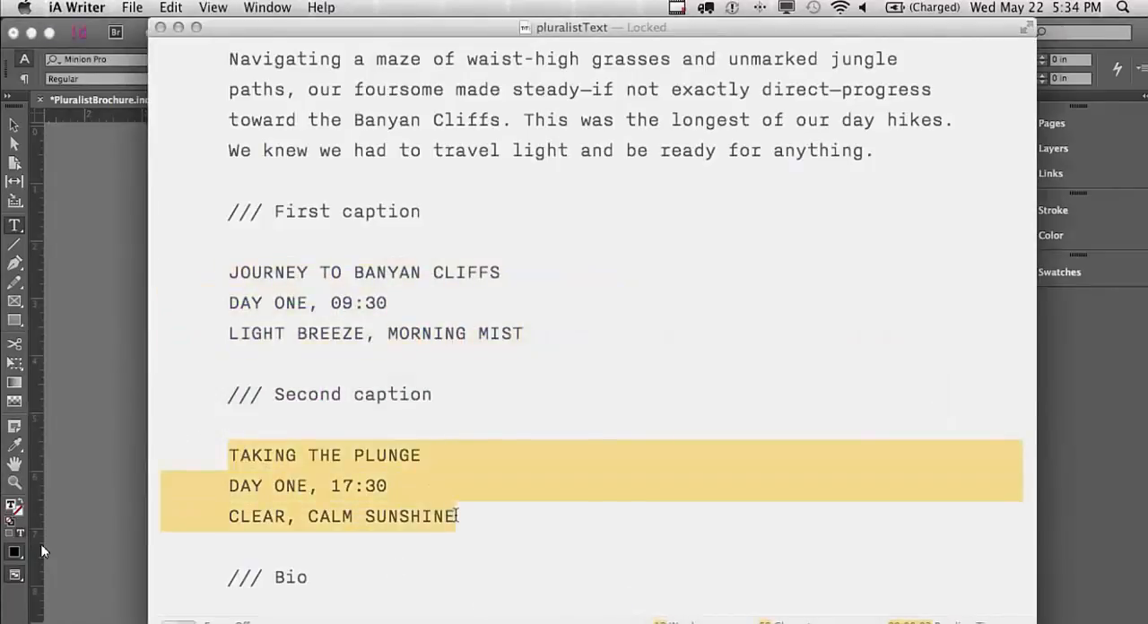
key("super+Tab")
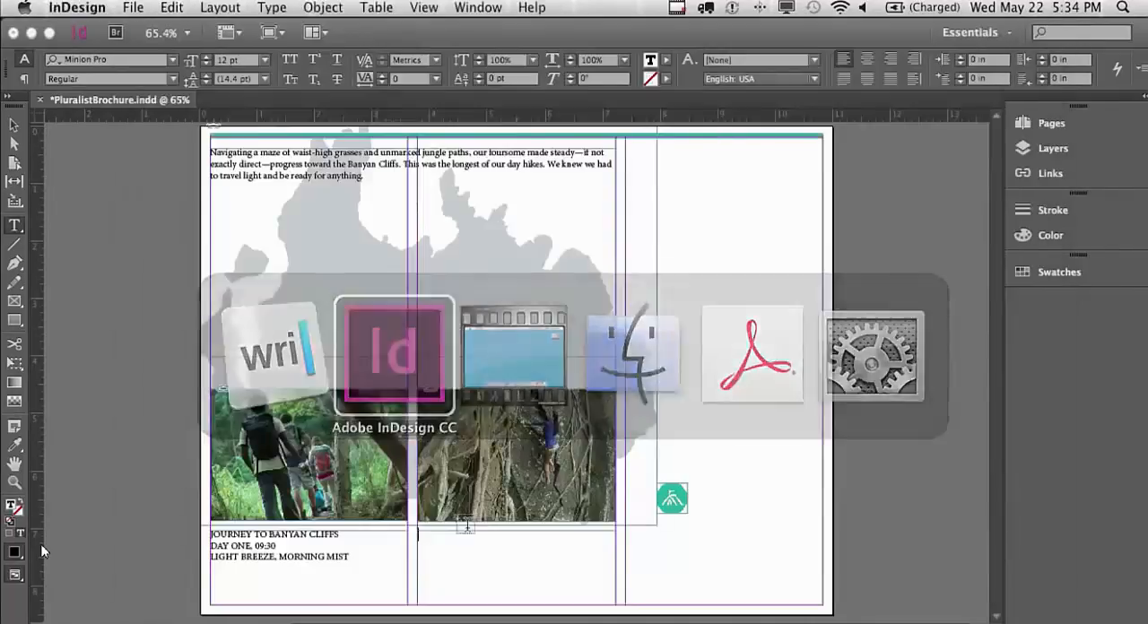
key("super+v")
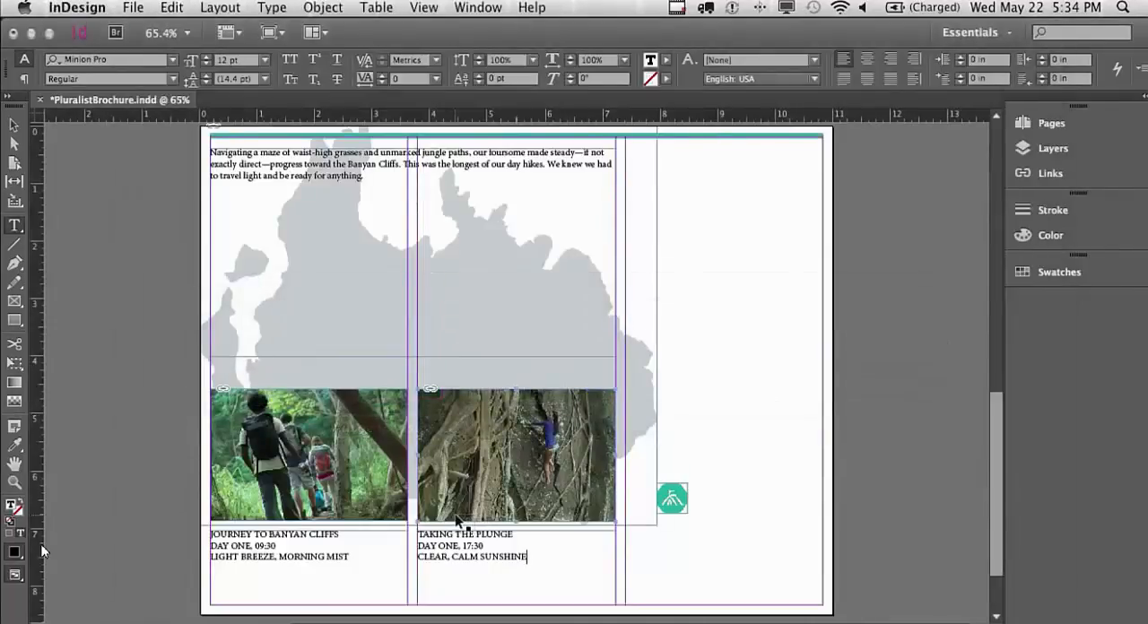
Add a text frame below the green tent icon in the third column and paste in the Bio text from pluralistText in iA Writer
left_click(662, 525)
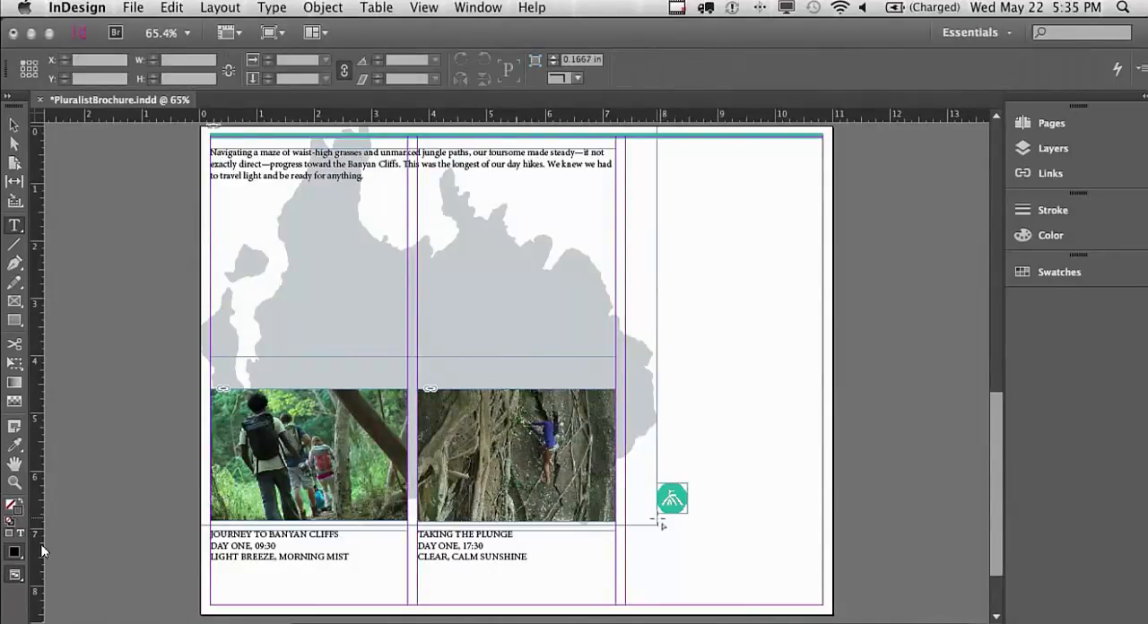
left_click_drag(657, 520, 824, 610)
key("super+Tab")
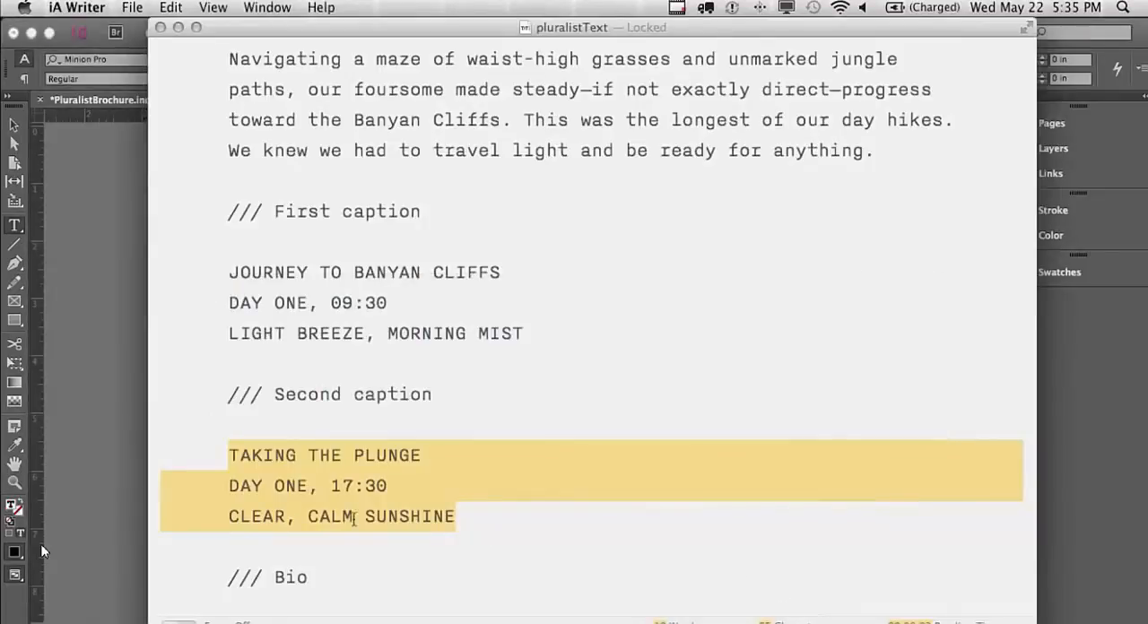
scroll(354, 519, "down", 4)
left_click_drag(230, 538, 481, 565)
key("super+c")
key("super+Tab")
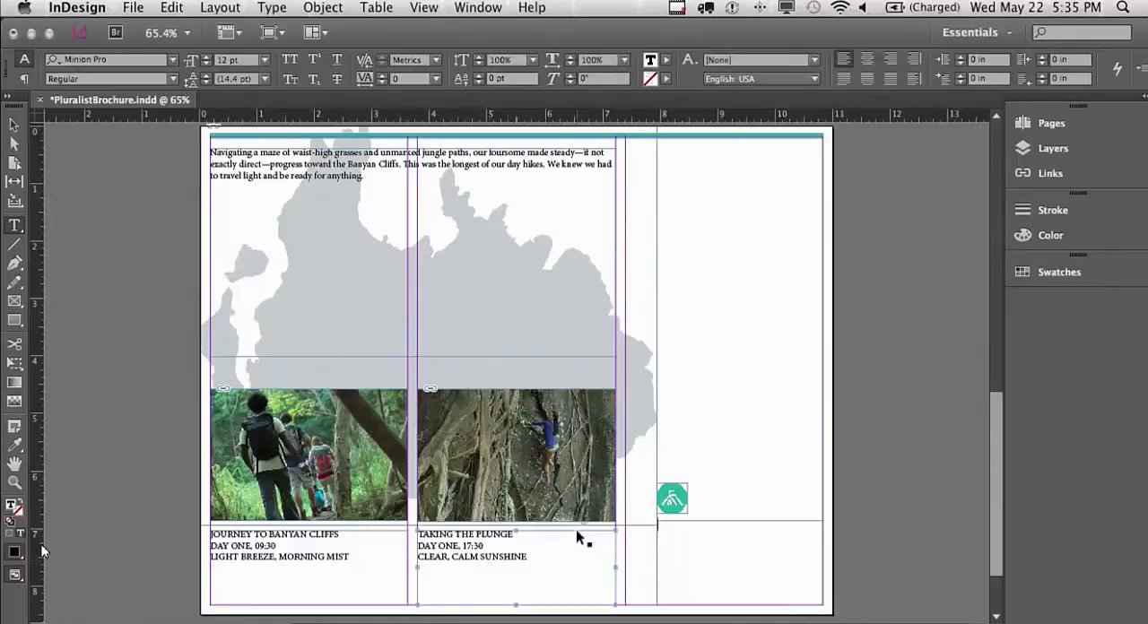
key("super+v")
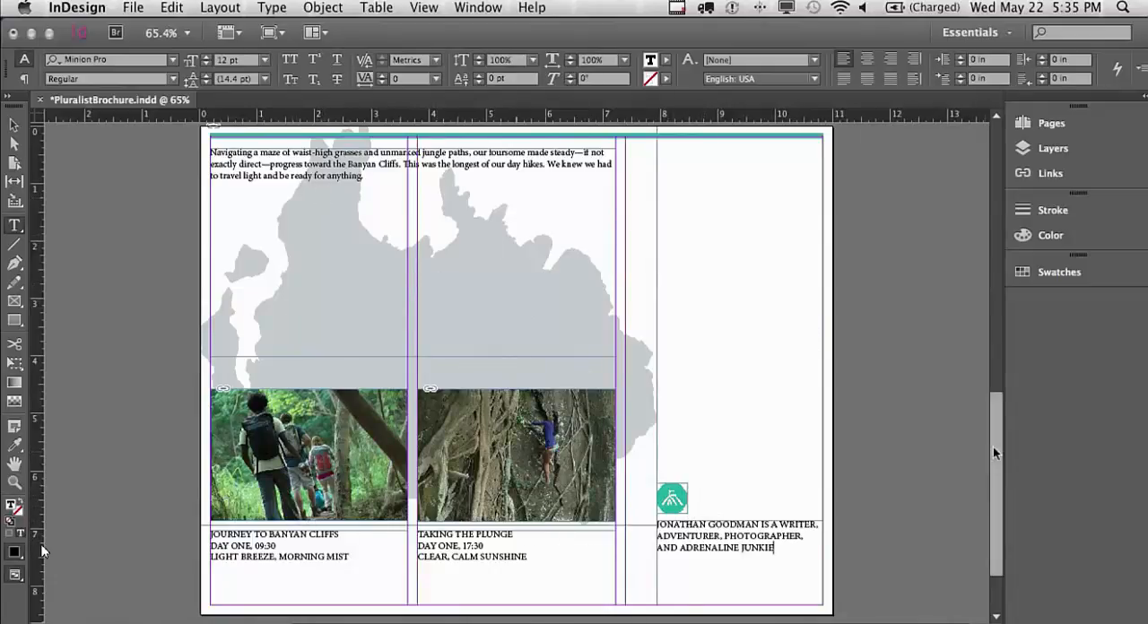
Return to page 1 and save the brochure document
left_click_drag(993, 446, 991, 212)
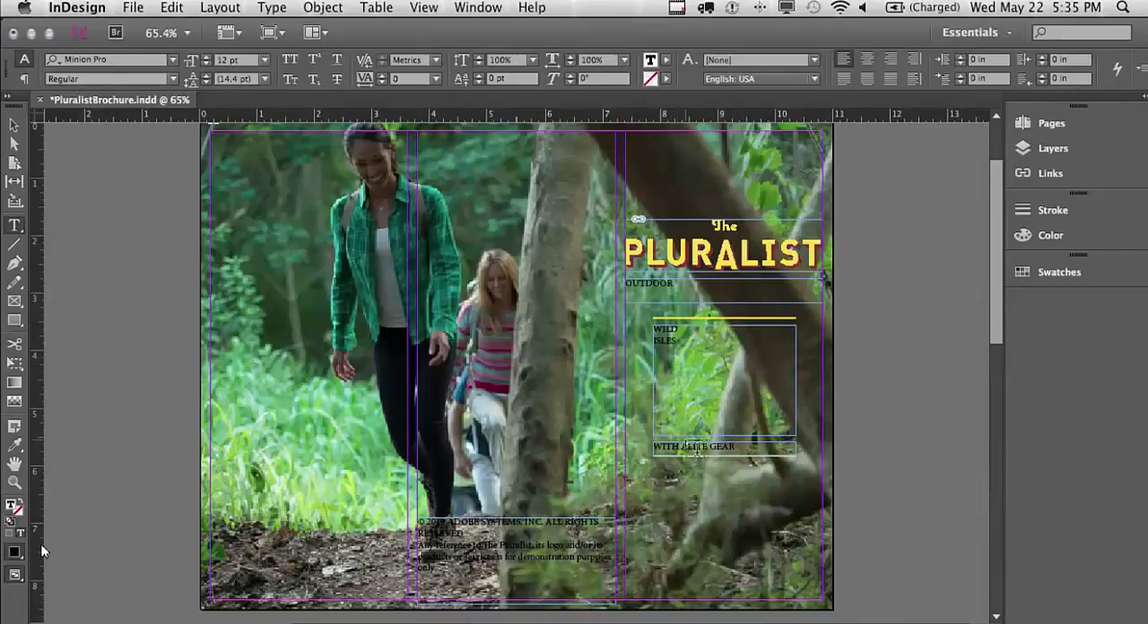
left_click(132, 7)
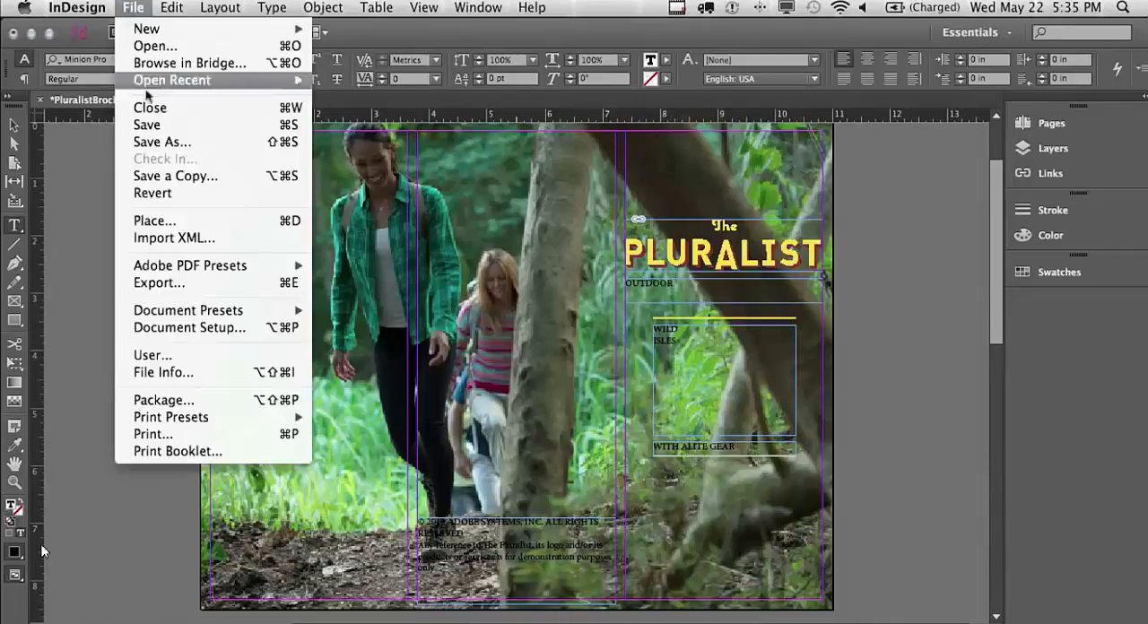
left_click(153, 122)
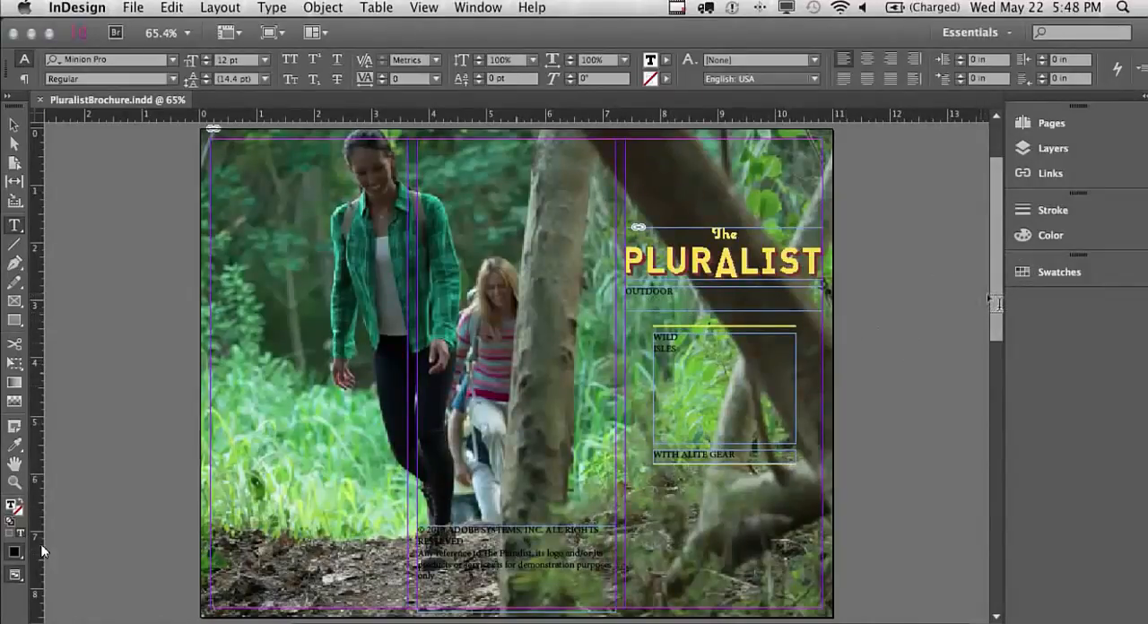
Set the OUTDOOR text on page 1 in Lithos Pro Black at 18 pt
left_click_drag(992, 293, 936, 281)
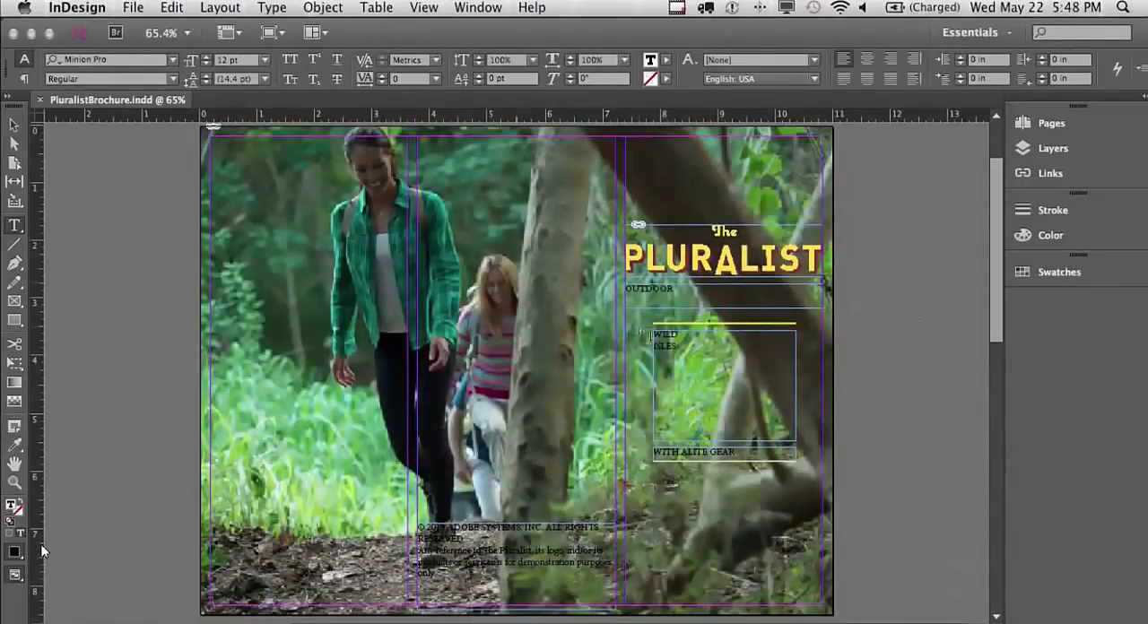
left_click(14, 227)
left_click_drag(685, 287, 603, 289)
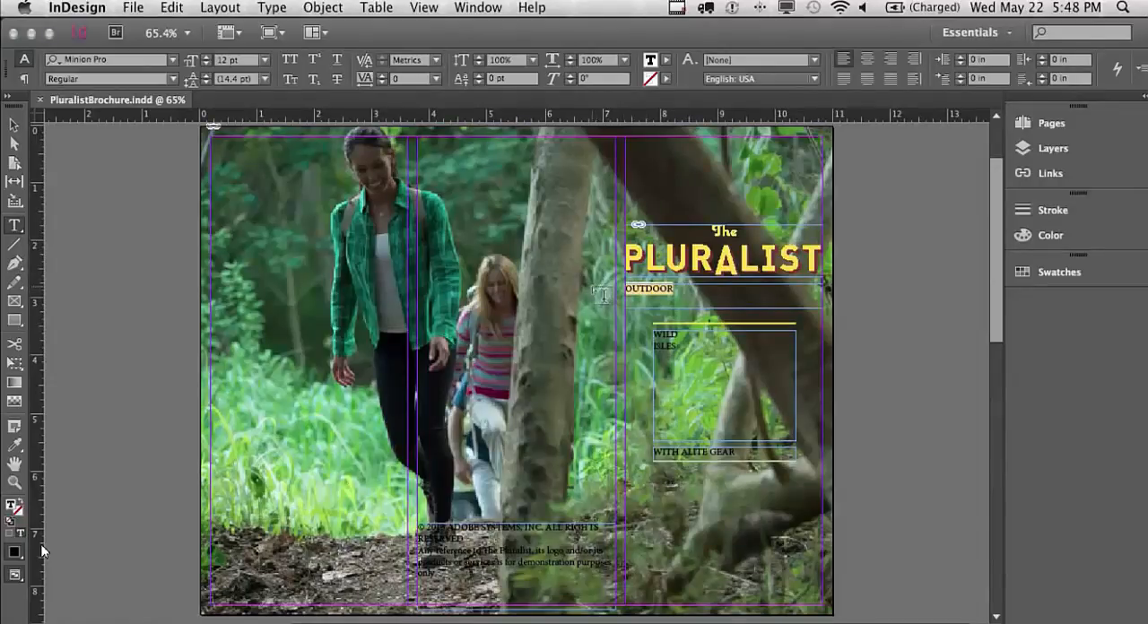
left_click(135, 59)
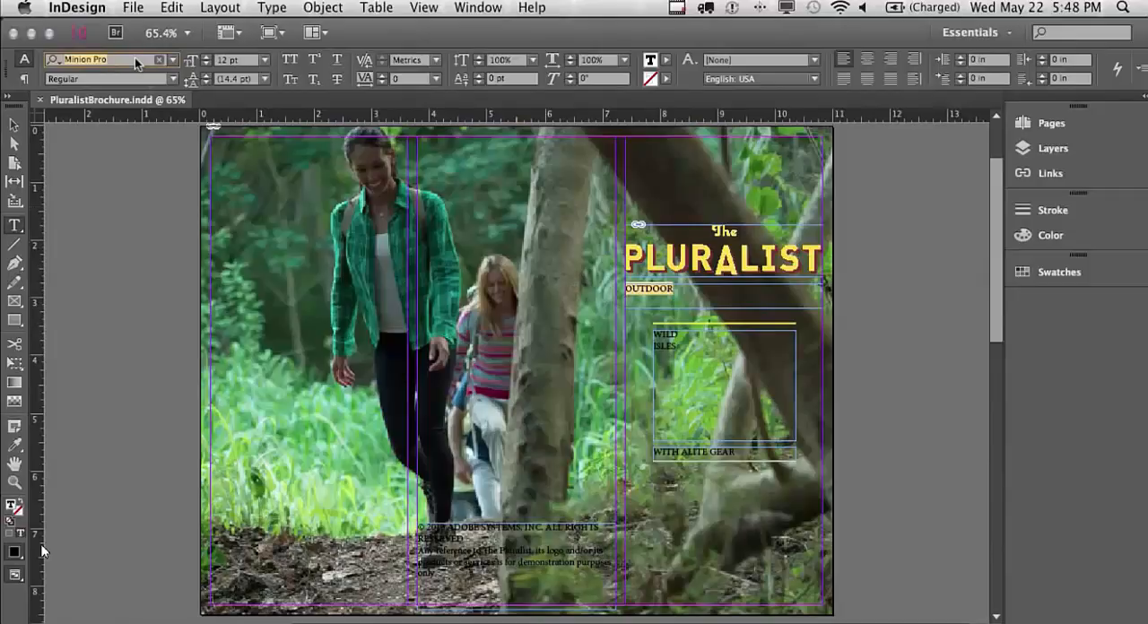
type("lithos")
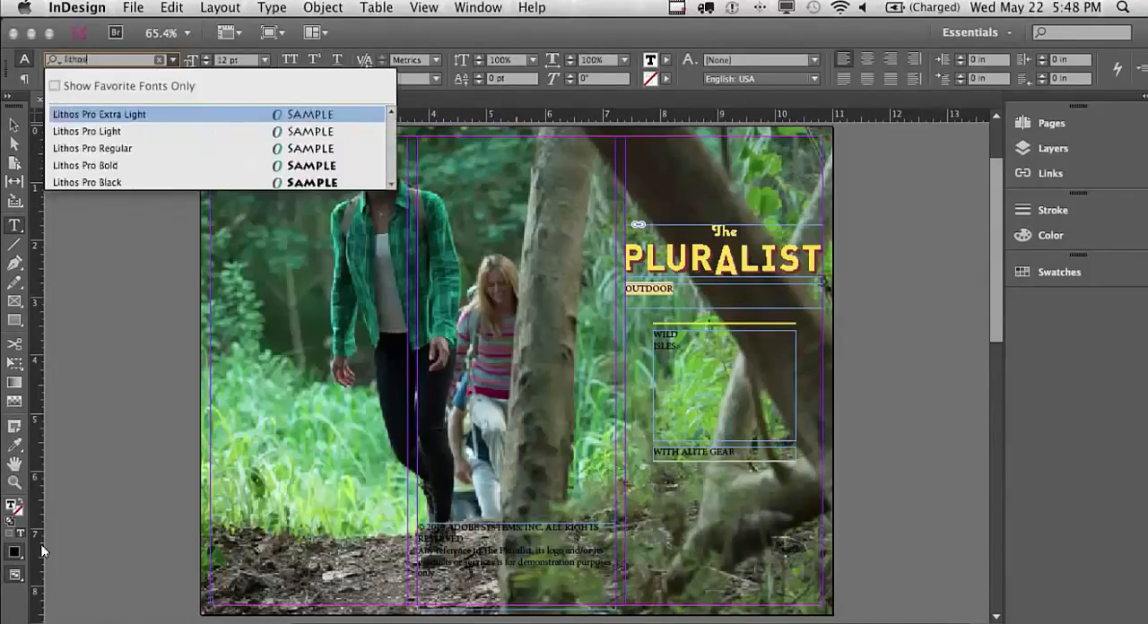
left_click(98, 180)
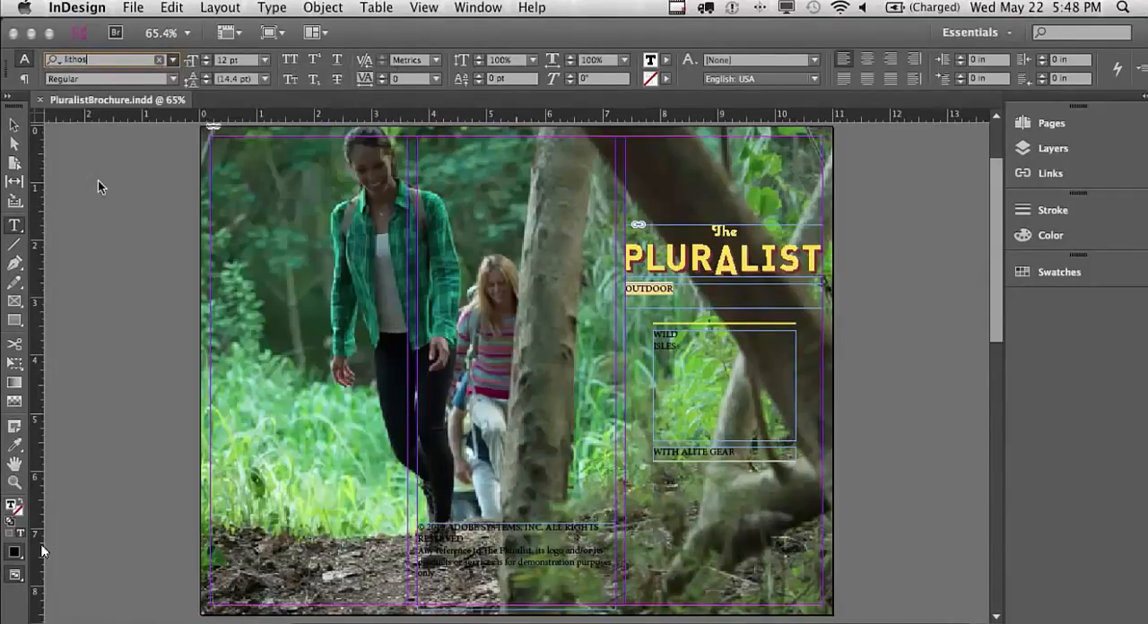
left_click(265, 63)
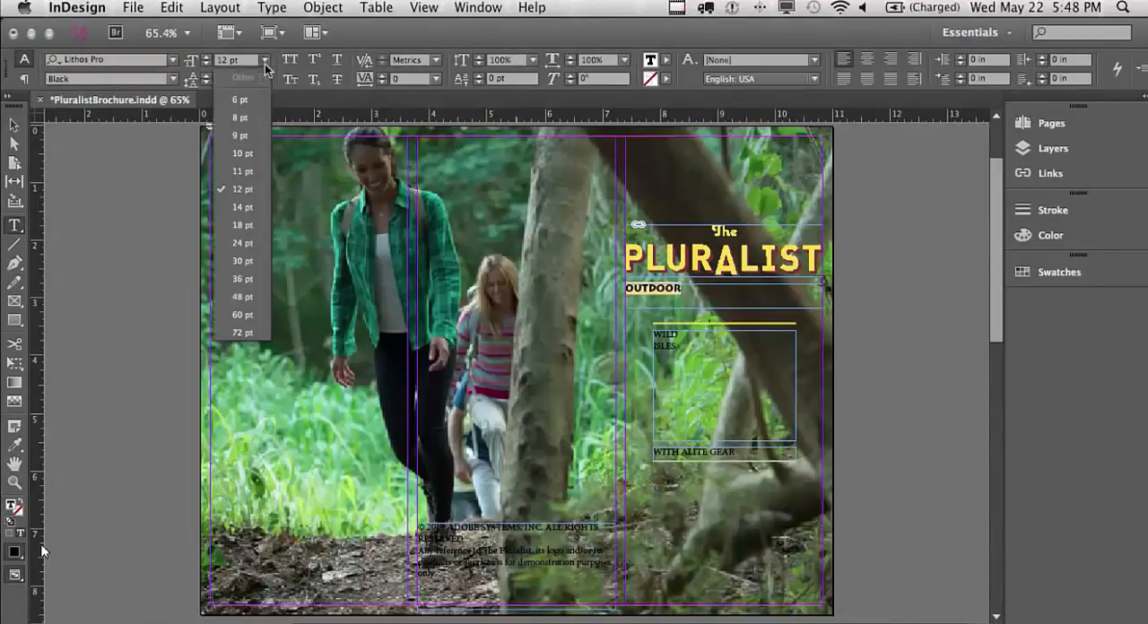
left_click(246, 231)
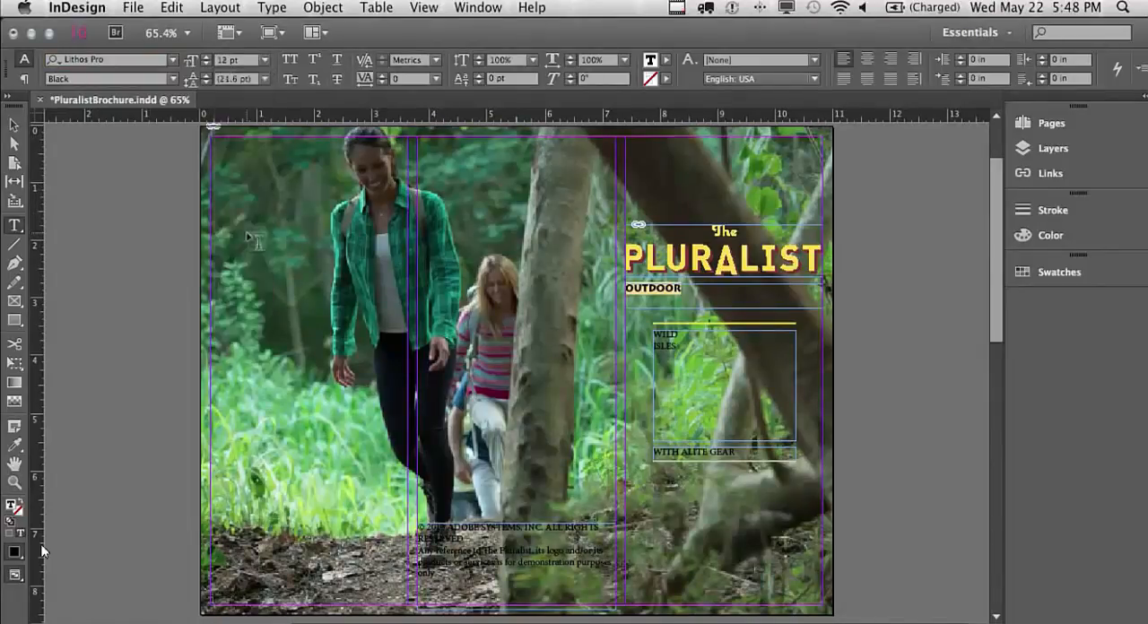
Centre-align the OUTDOOR text and give it a [Paper] fill
left_click(866, 62)
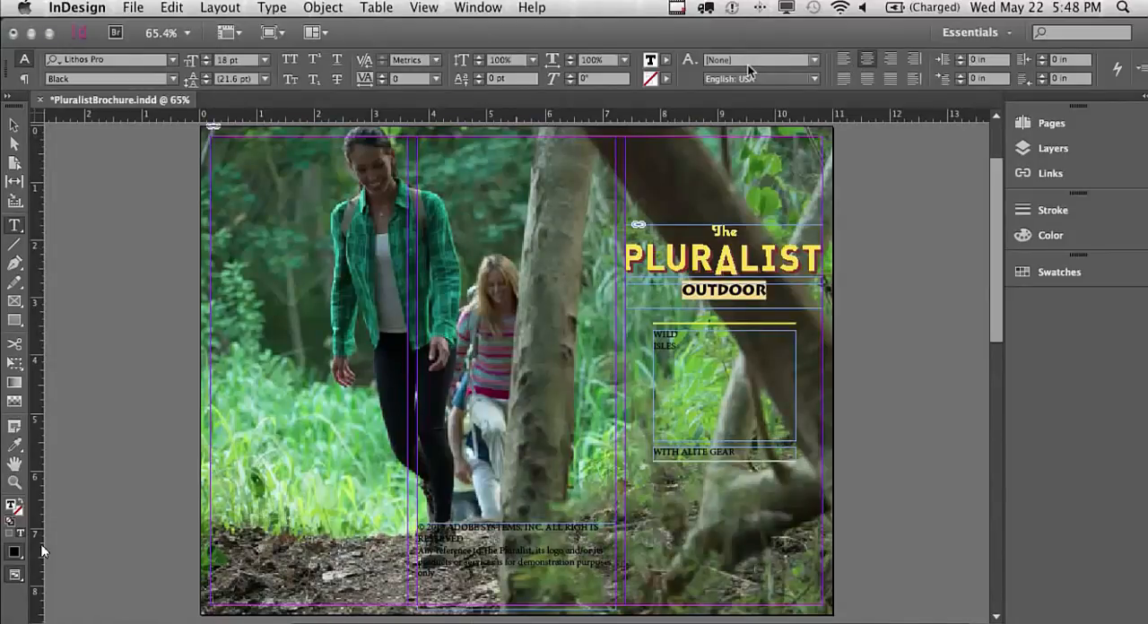
left_click(669, 67)
left_click(568, 135)
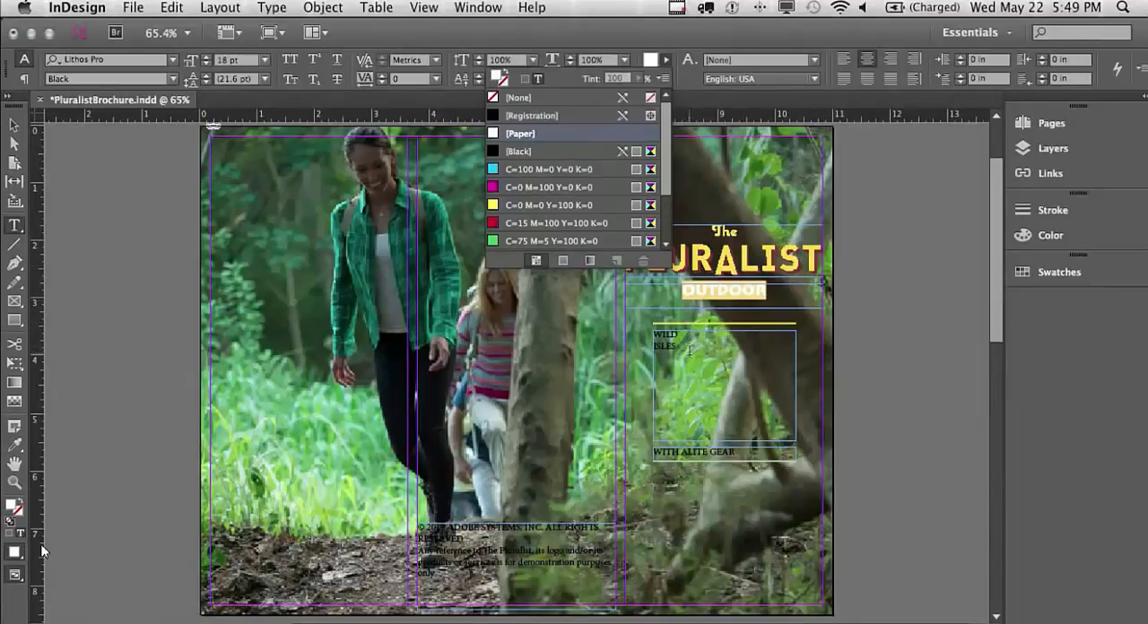
Set the WILD ISLES text in Lithos Pro Black at 48 pt
left_click_drag(688, 350, 653, 330)
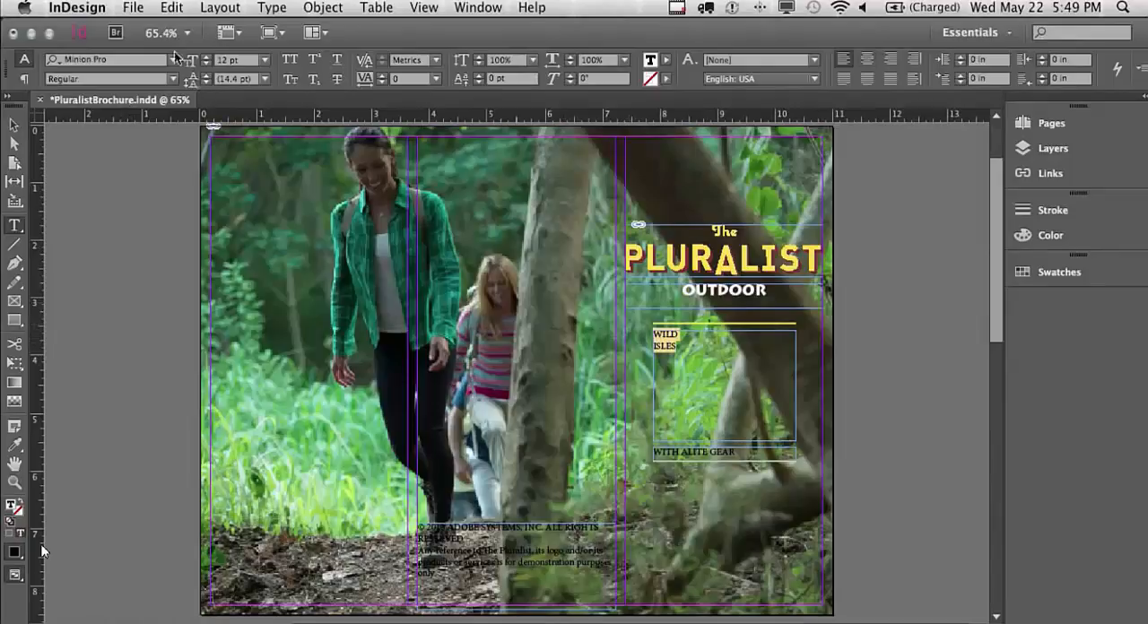
left_click(137, 59)
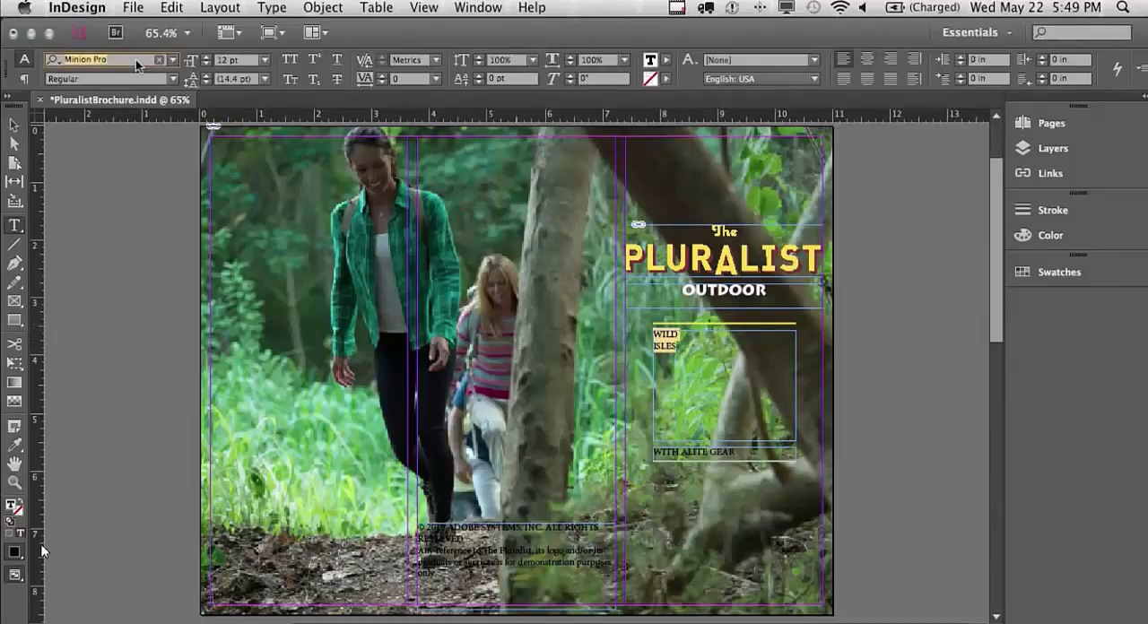
type("litho")
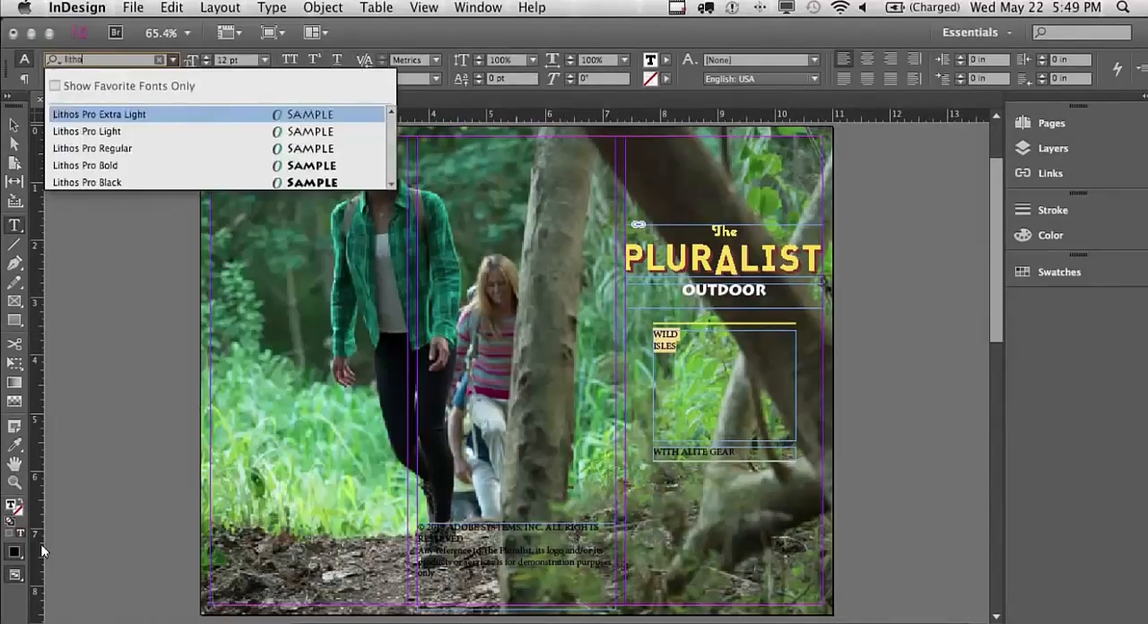
left_click(97, 182)
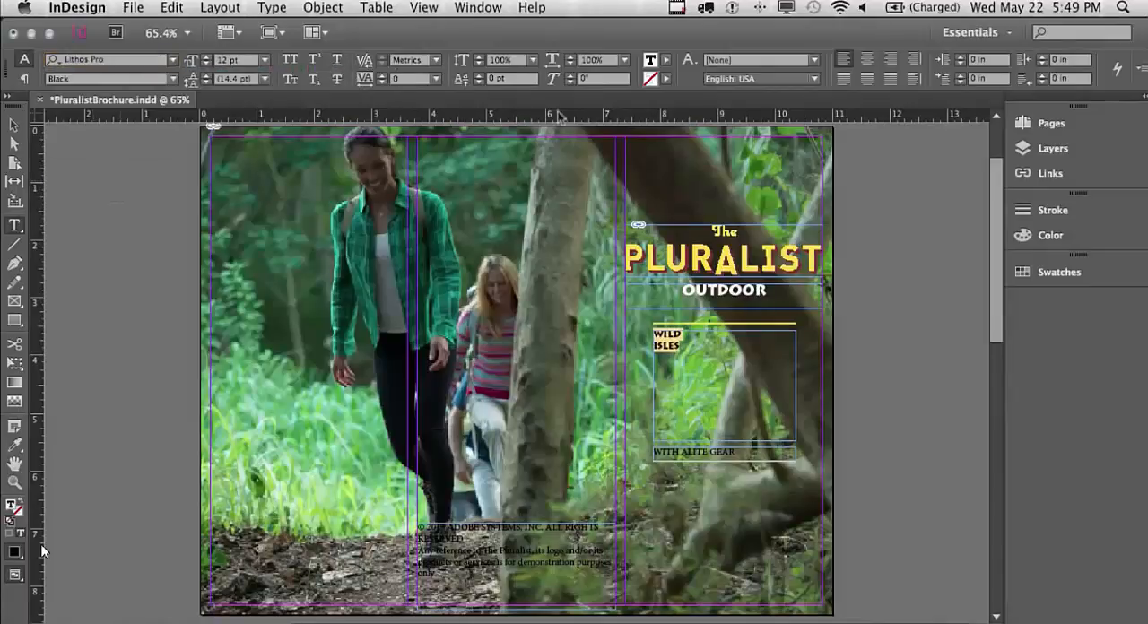
left_click(264, 61)
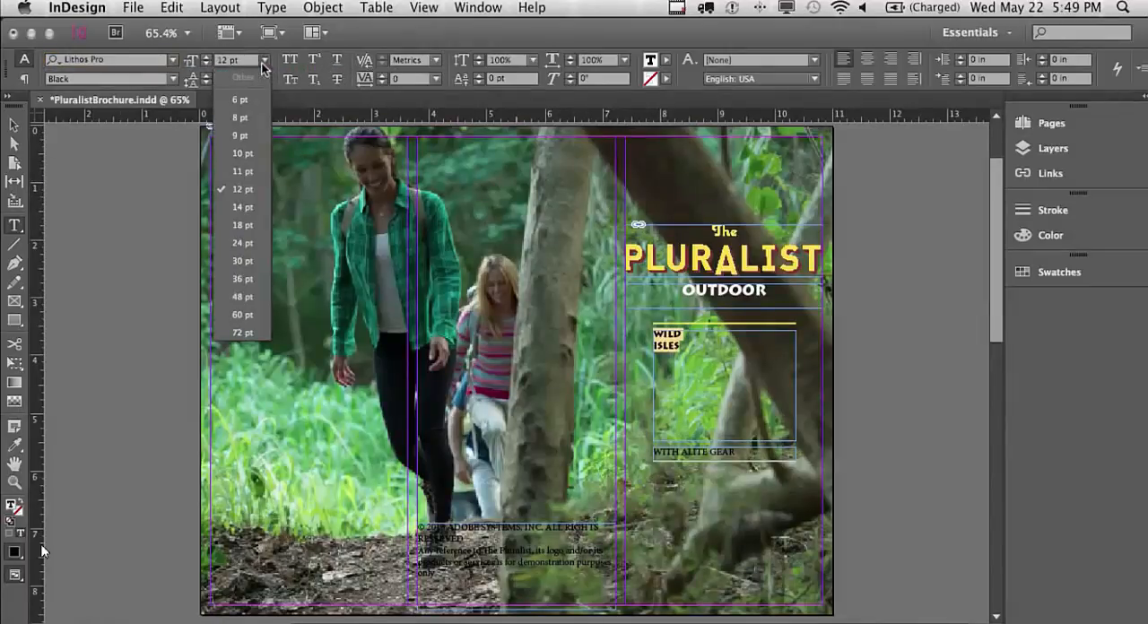
left_click(244, 297)
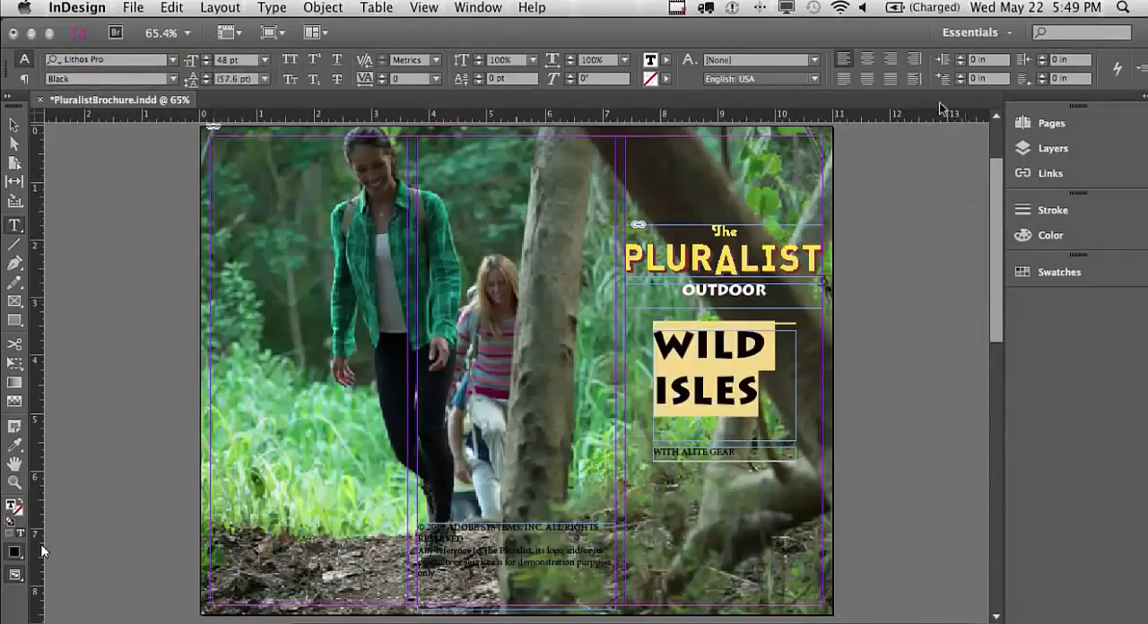
Centre-align the WILD ISLES title and colour its text with the [Paper] swatch
left_click(867, 58)
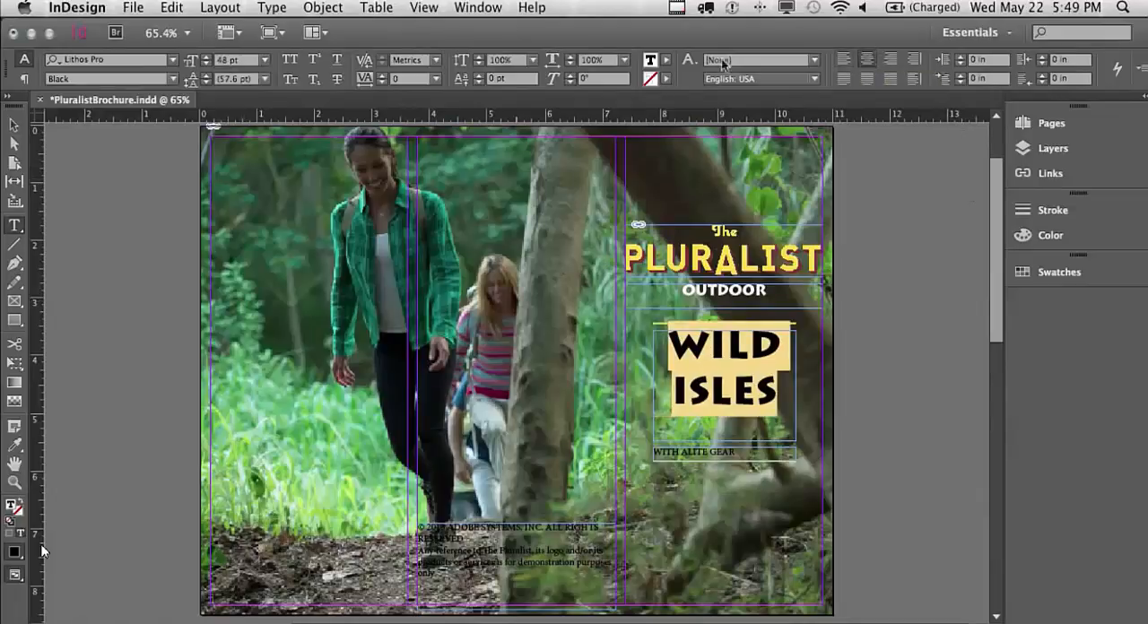
left_click(673, 60)
left_click(588, 134)
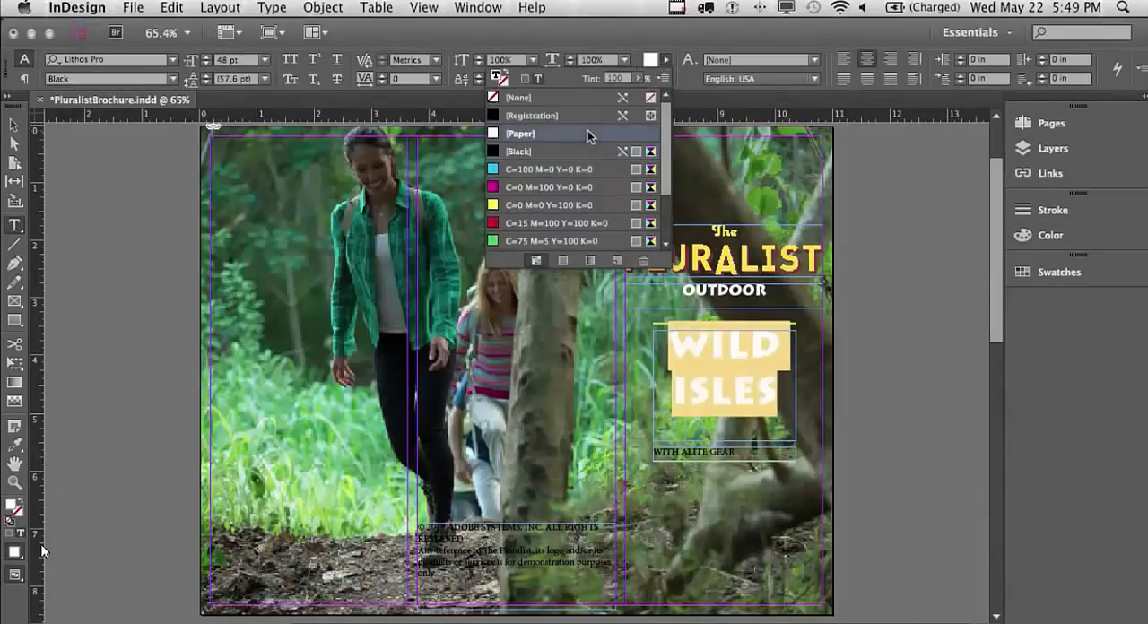
Set the WITH ALITE GEAR text in Lithos Pro Black at 16 pt
left_click_drag(744, 449, 645, 451)
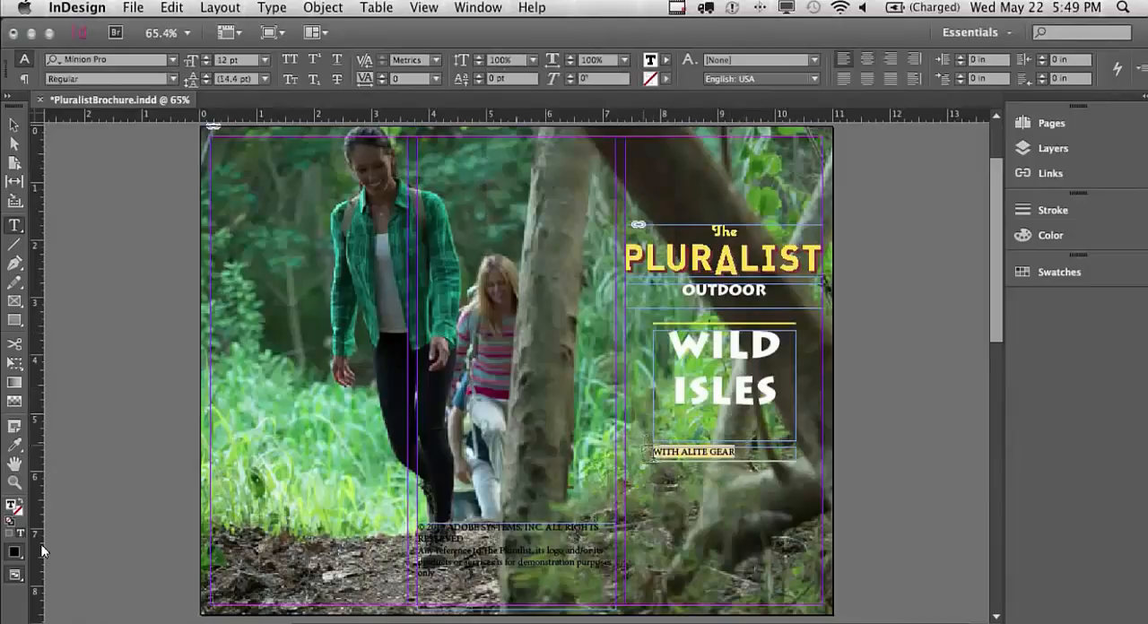
left_click(139, 60)
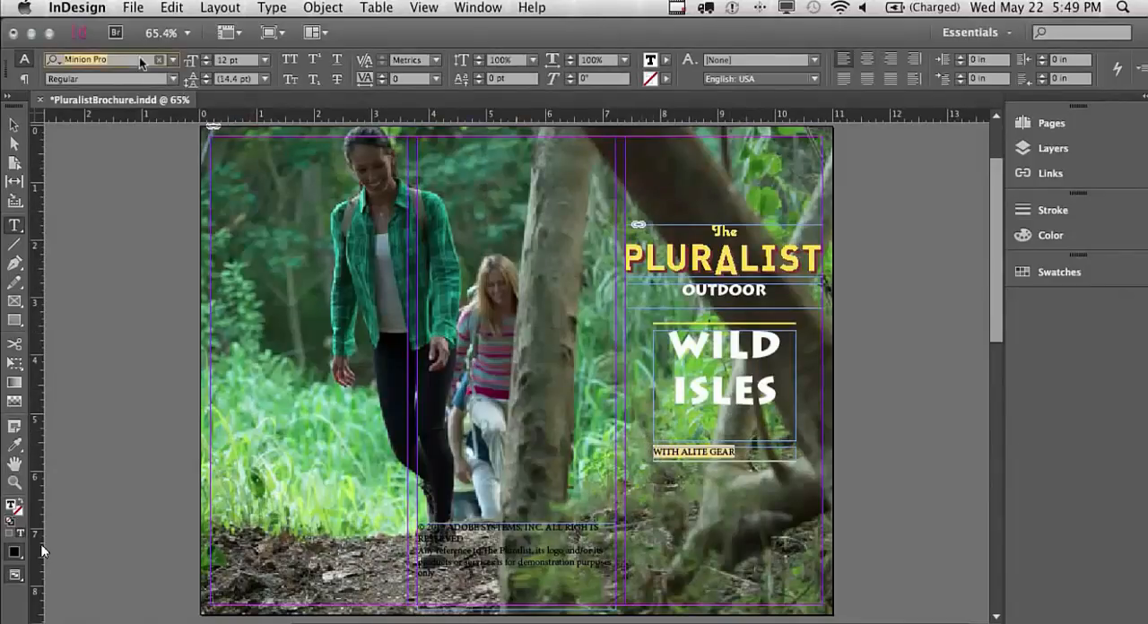
type("lithos")
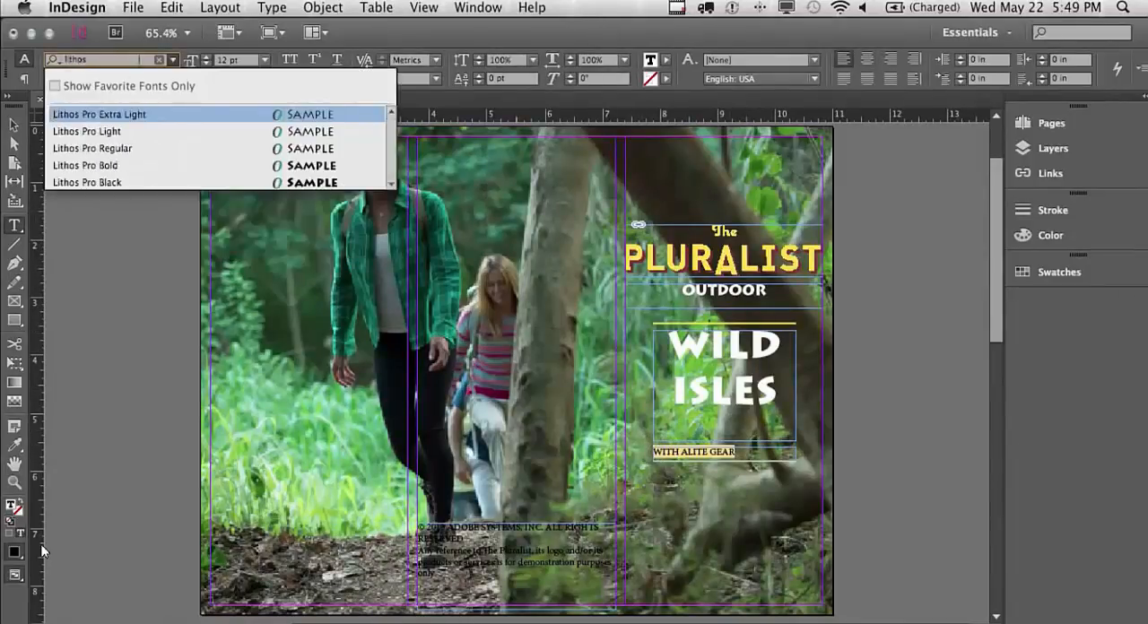
left_click(101, 182)
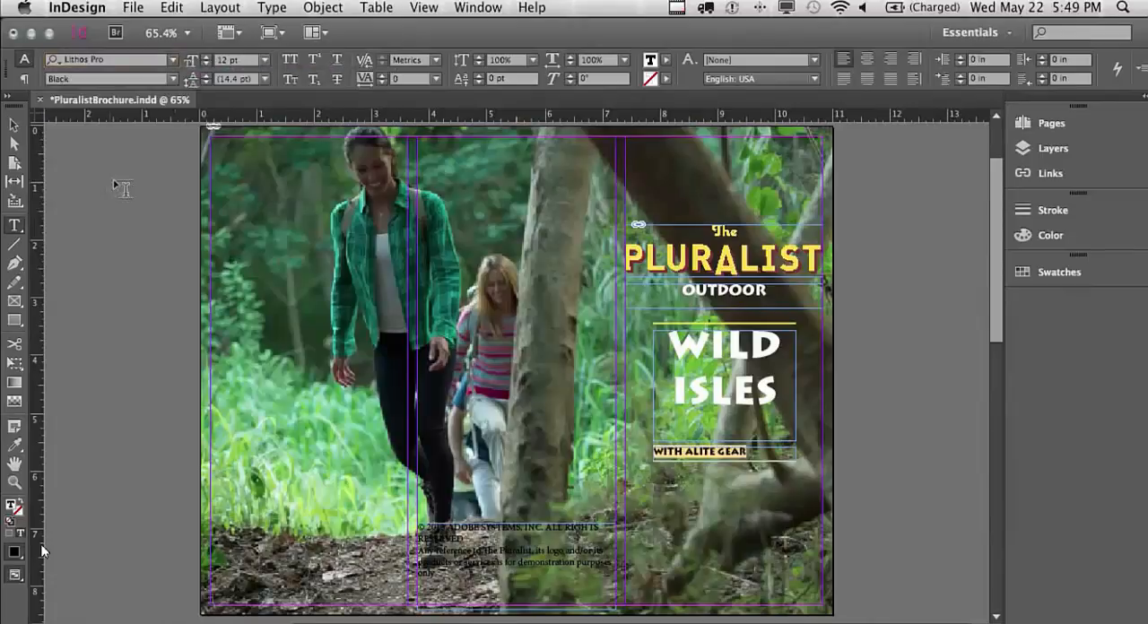
left_click(265, 60)
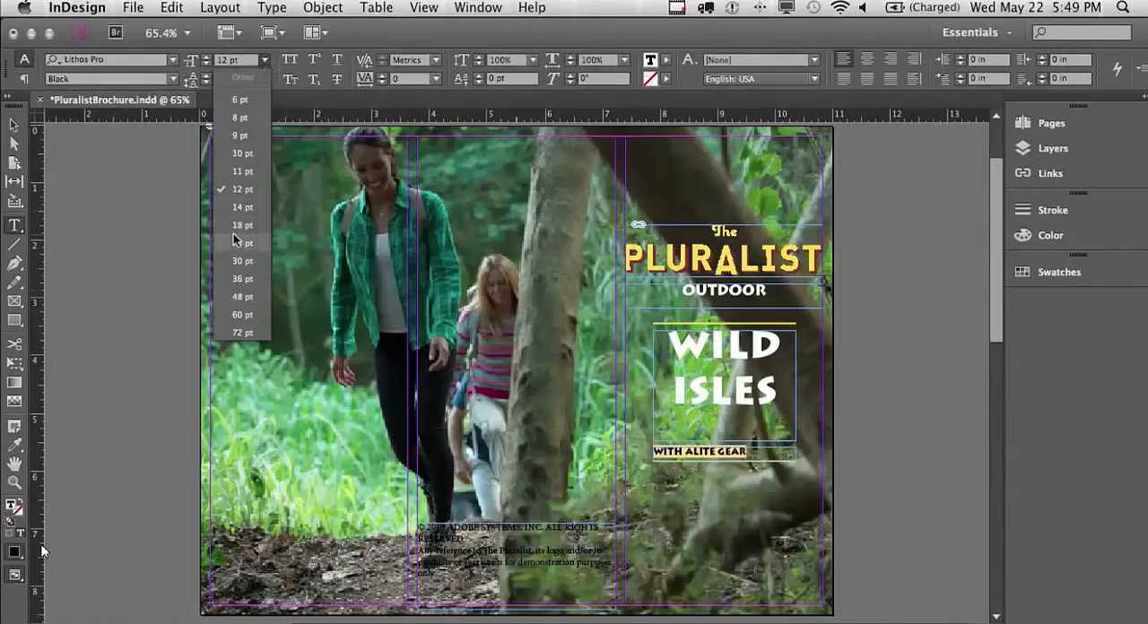
left_click(238, 61)
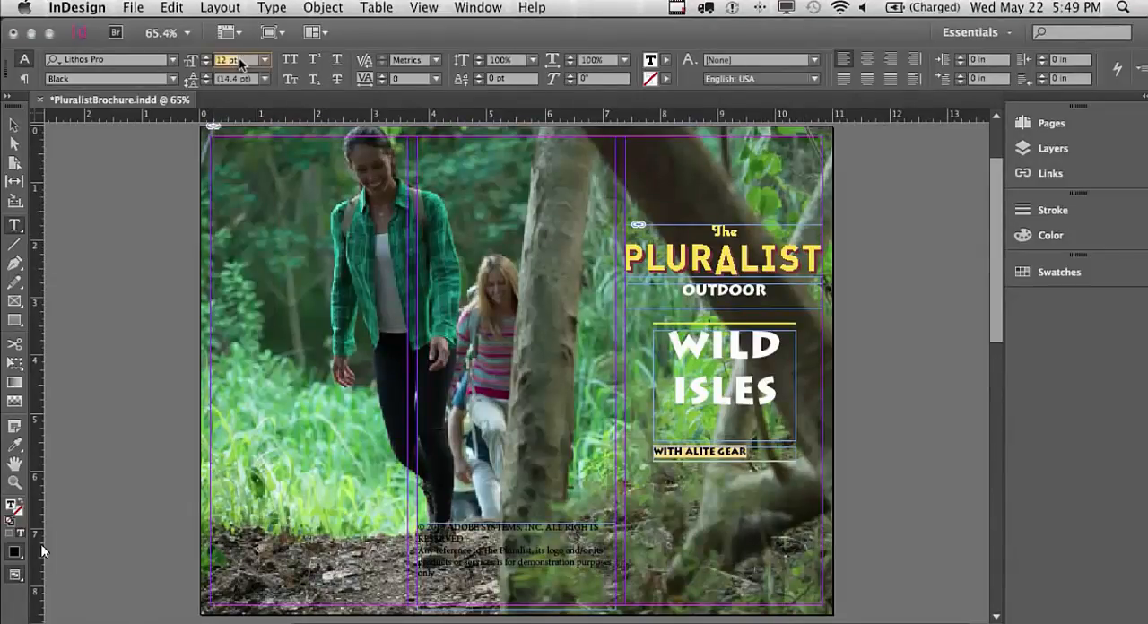
type("16")
key("Return")
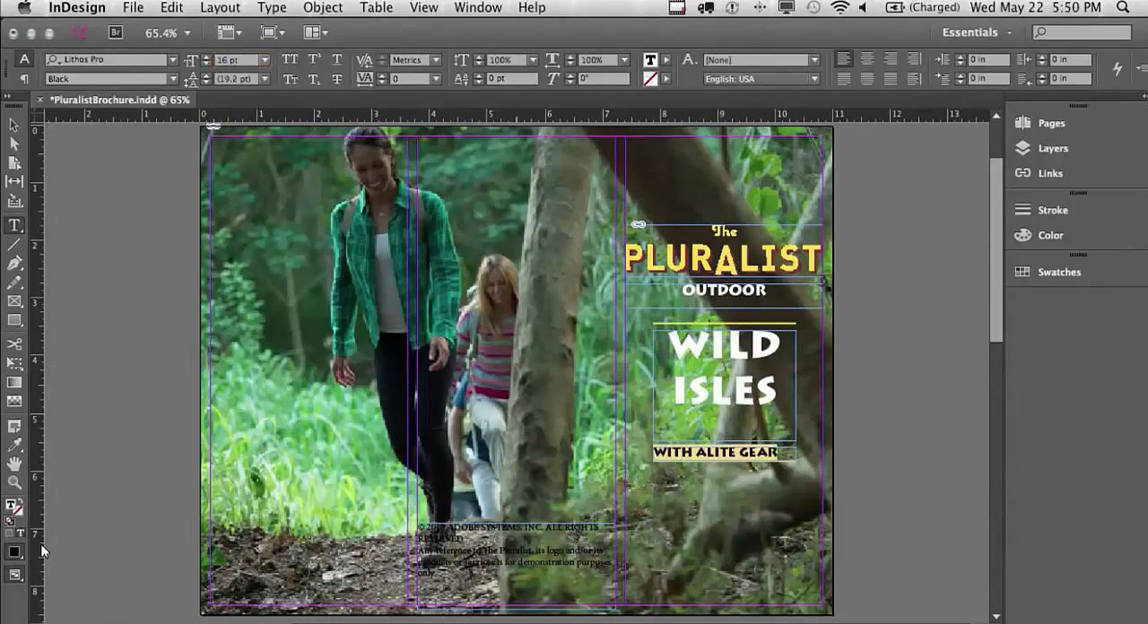
Centre-align the WITH ALITE GEAR text and give it a [Paper] fill
left_click(868, 60)
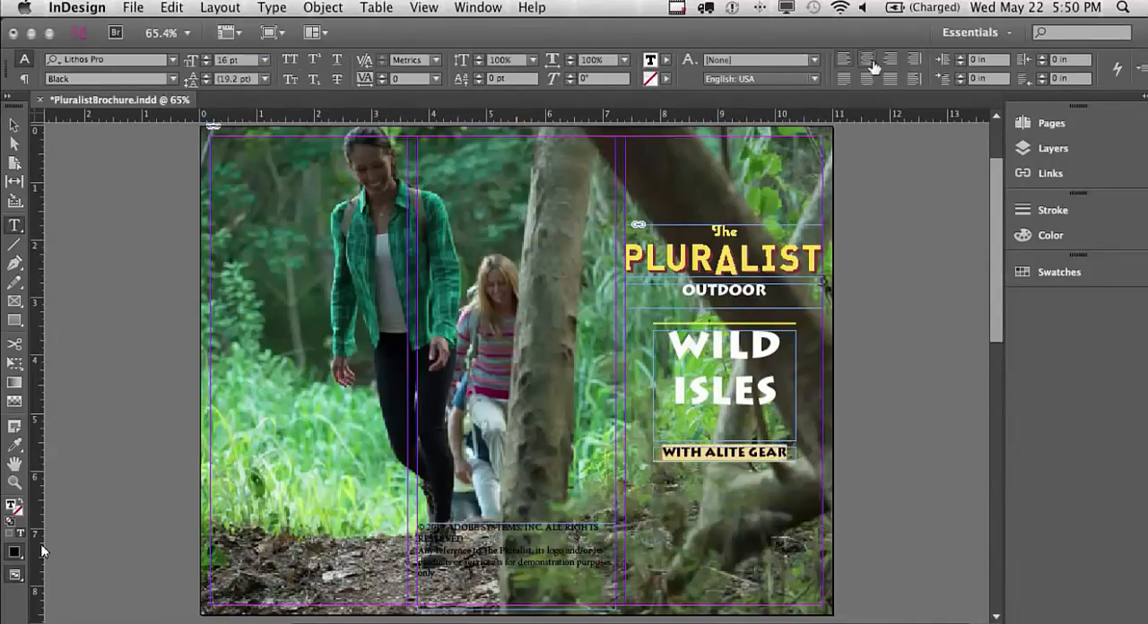
left_click(666, 59)
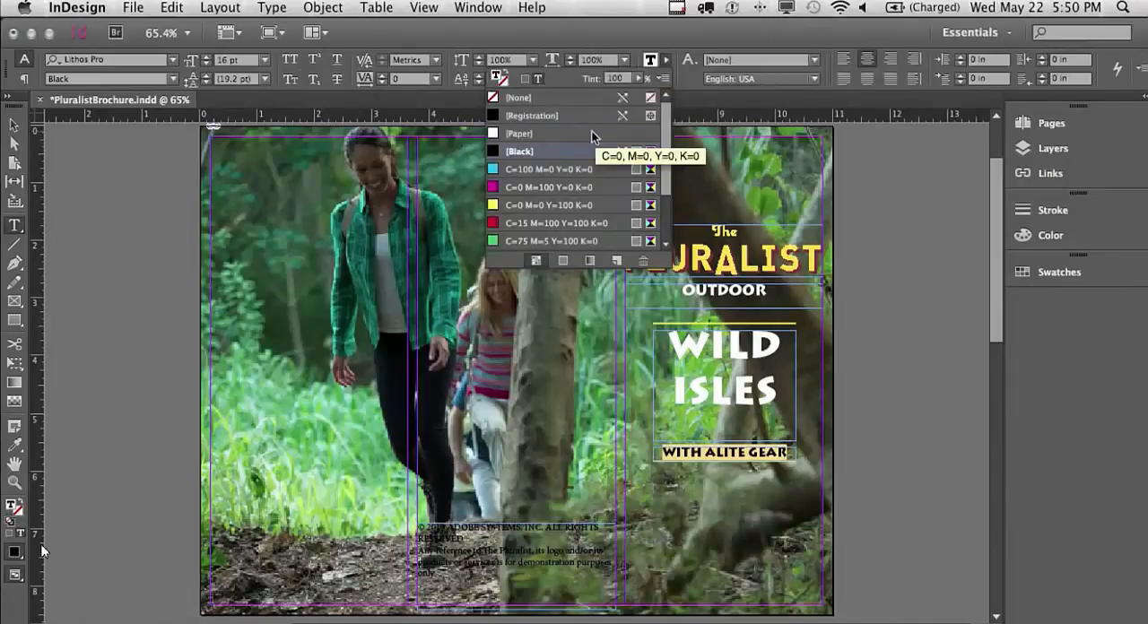
left_click(592, 134)
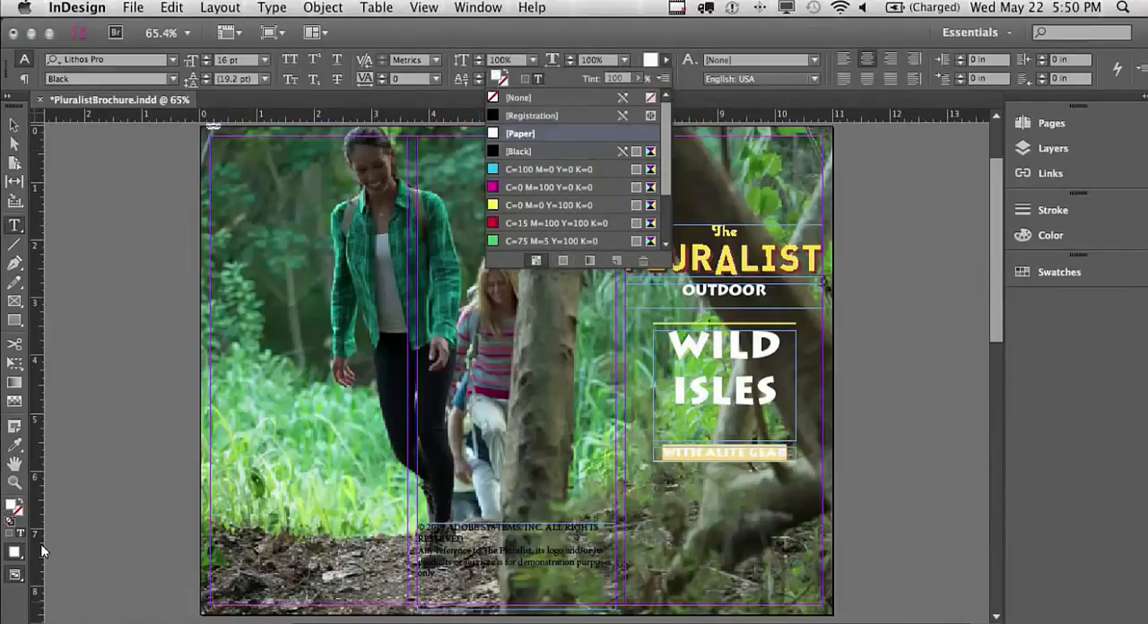
Format the copyright text in the middle column of page 1 as 9 pt, centre-aligned, with a [Paper] fill
left_click_drag(436, 574, 396, 523)
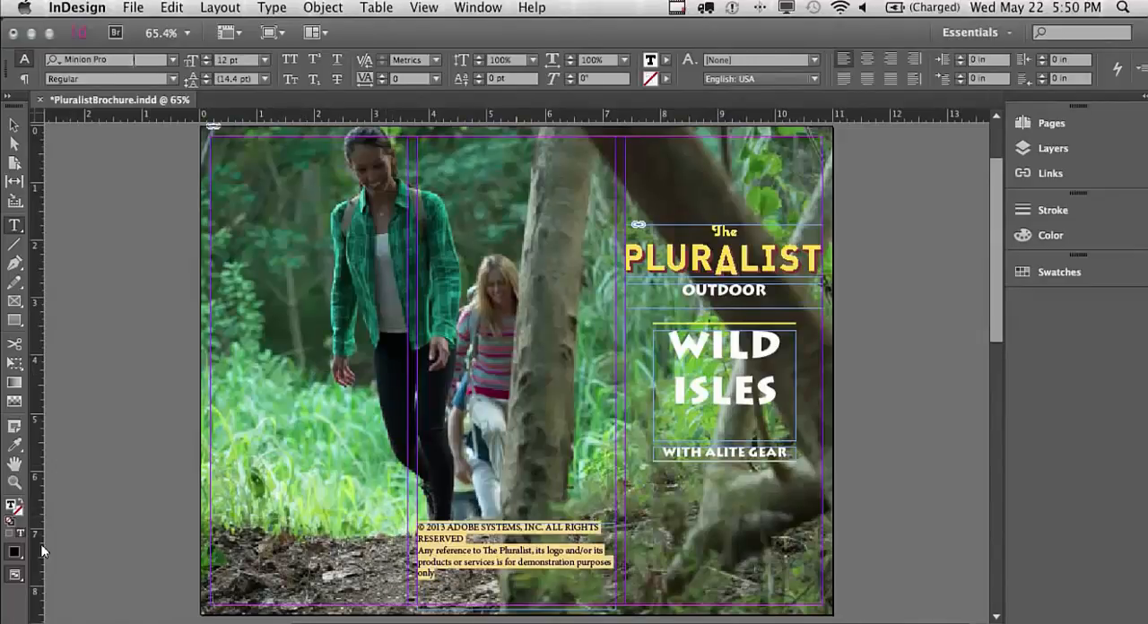
left_click(264, 60)
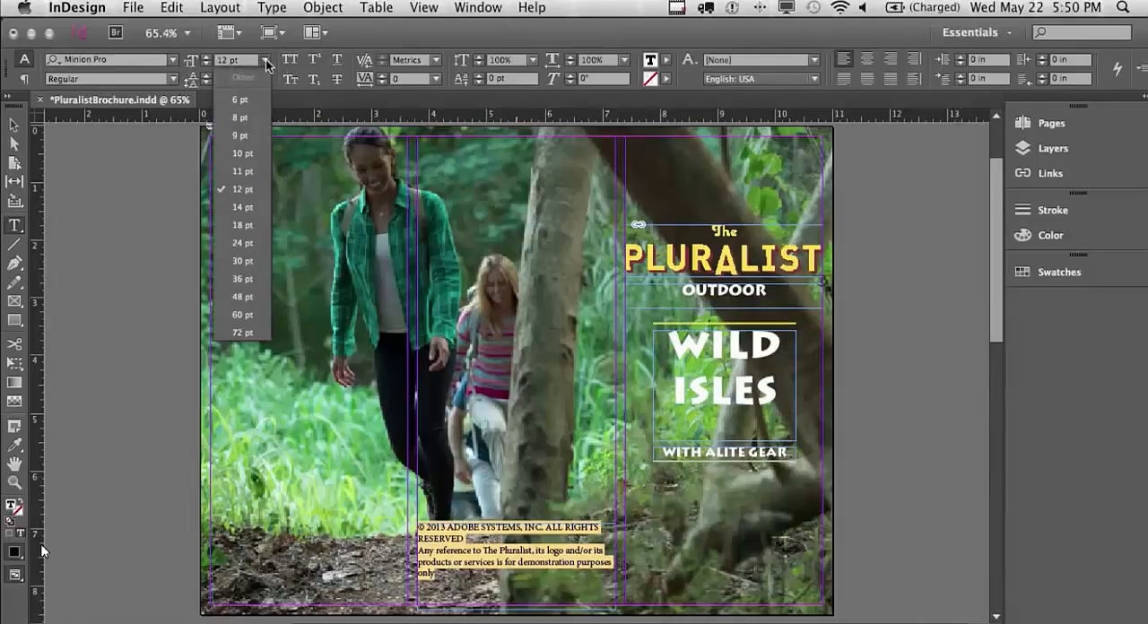
left_click(240, 134)
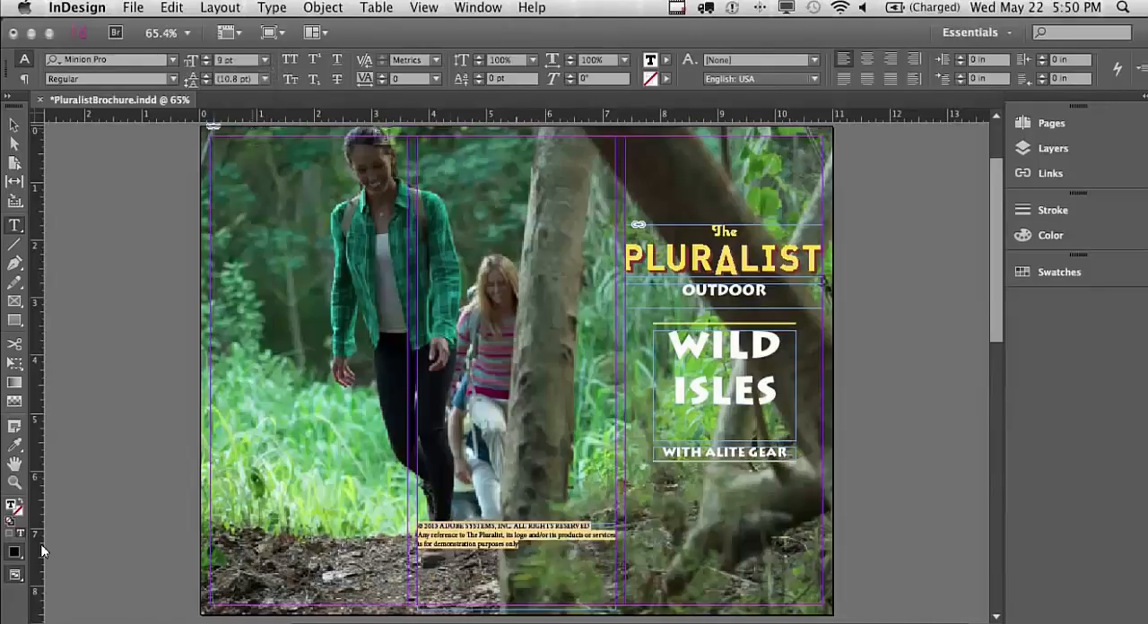
left_click(867, 60)
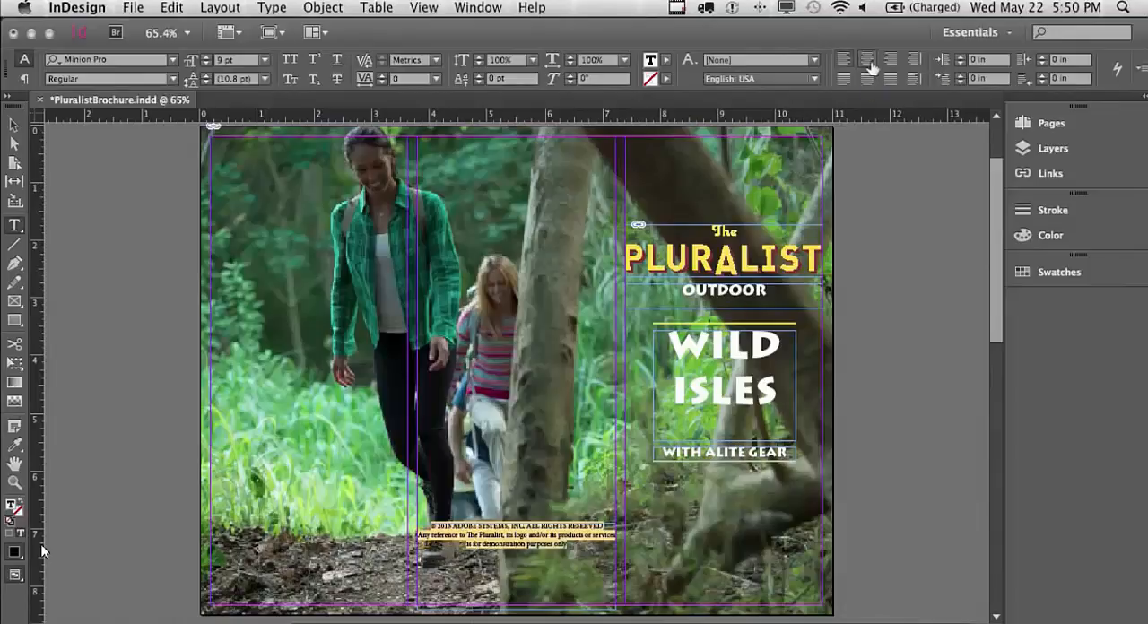
left_click(665, 60)
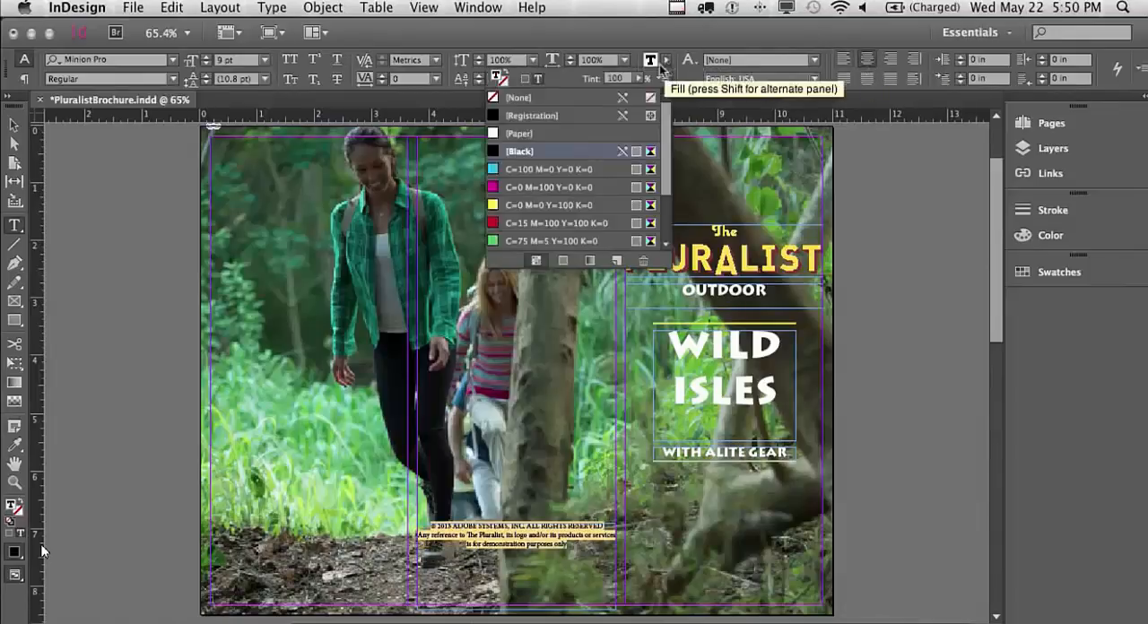
left_click(565, 131)
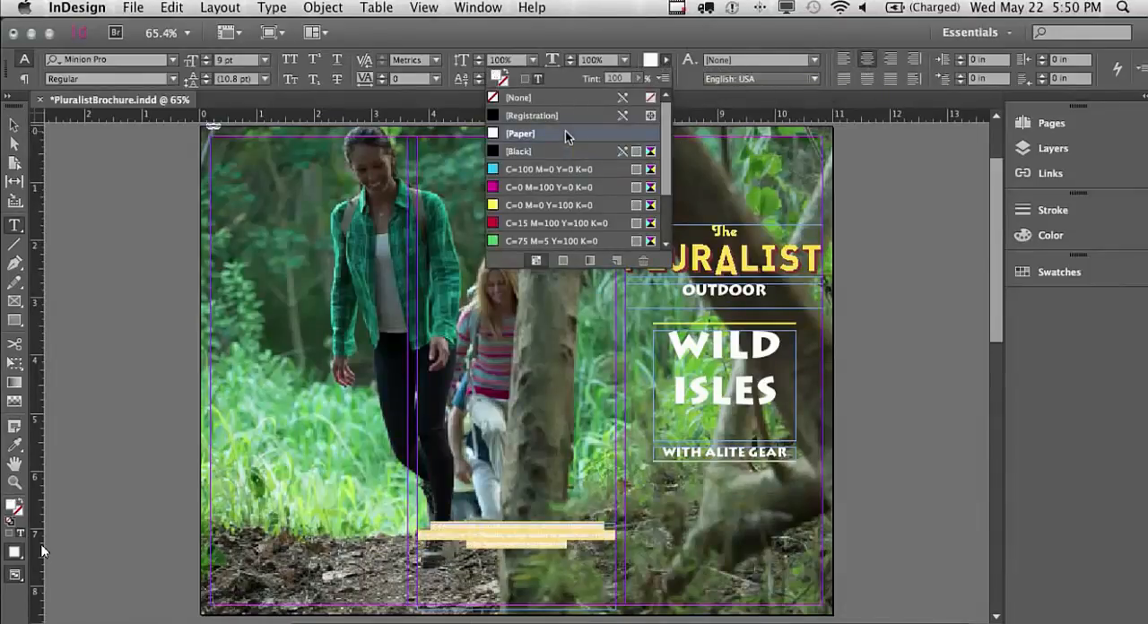
Set the introductory paragraph on page 2 in Adobe Garamond Pro Bold
left_click(1071, 125)
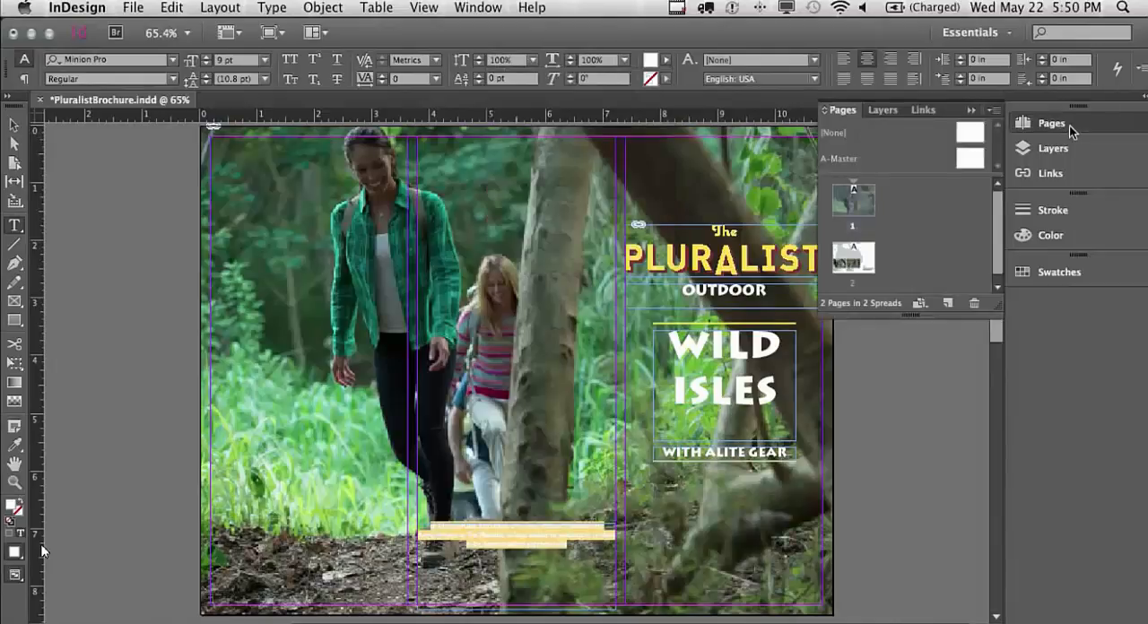
double_click(857, 259)
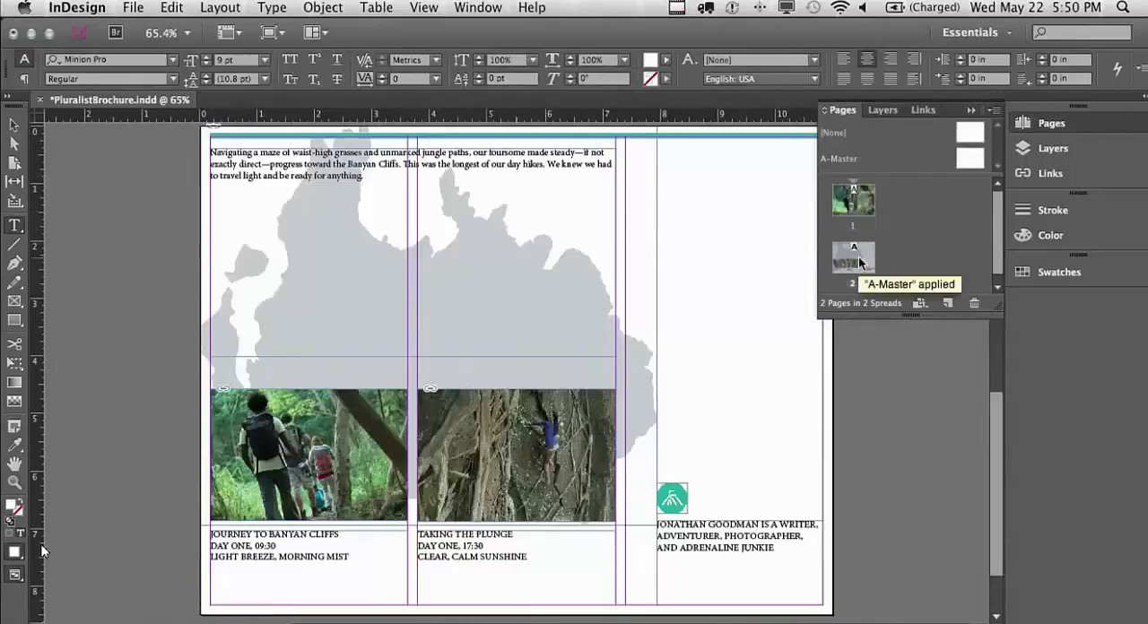
left_click(1050, 123)
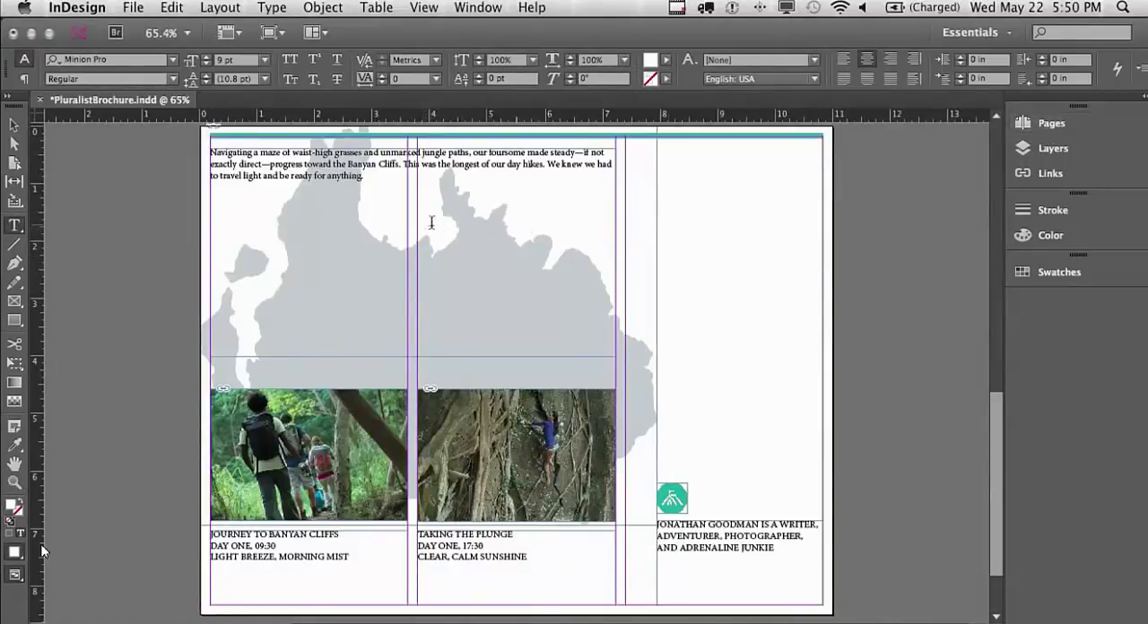
left_click_drag(366, 178, 222, 146)
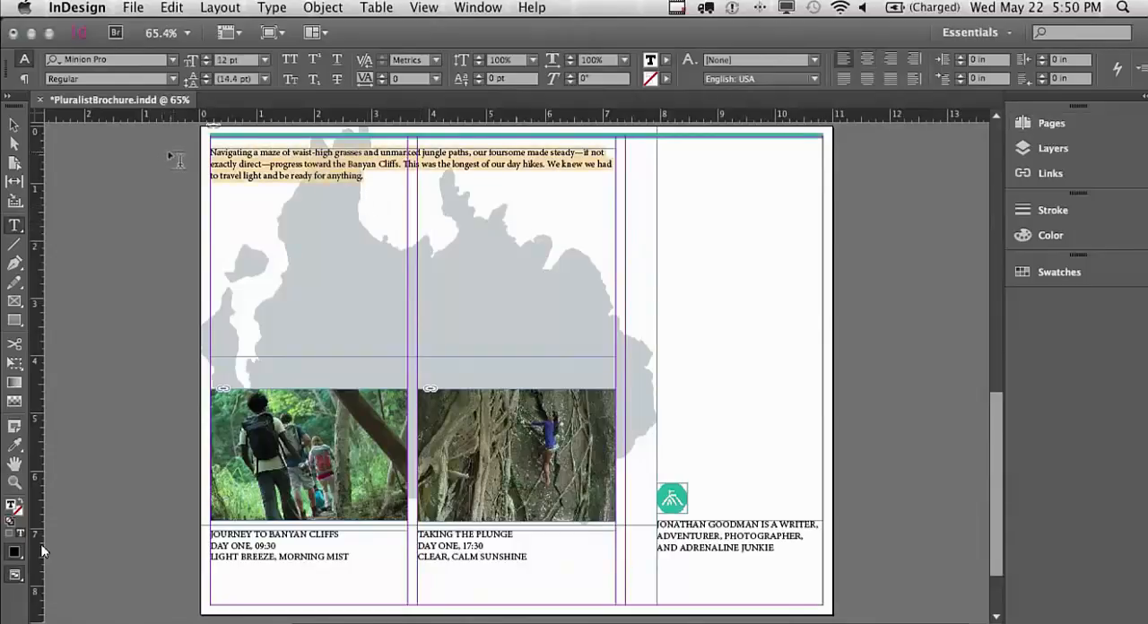
left_click(124, 57)
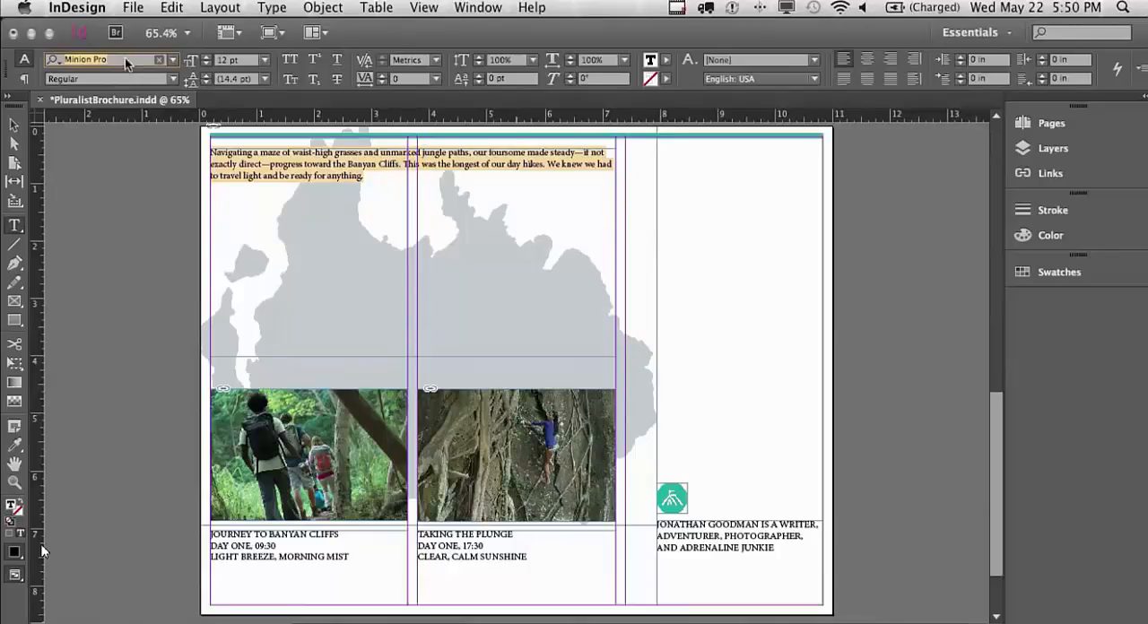
type("garamond")
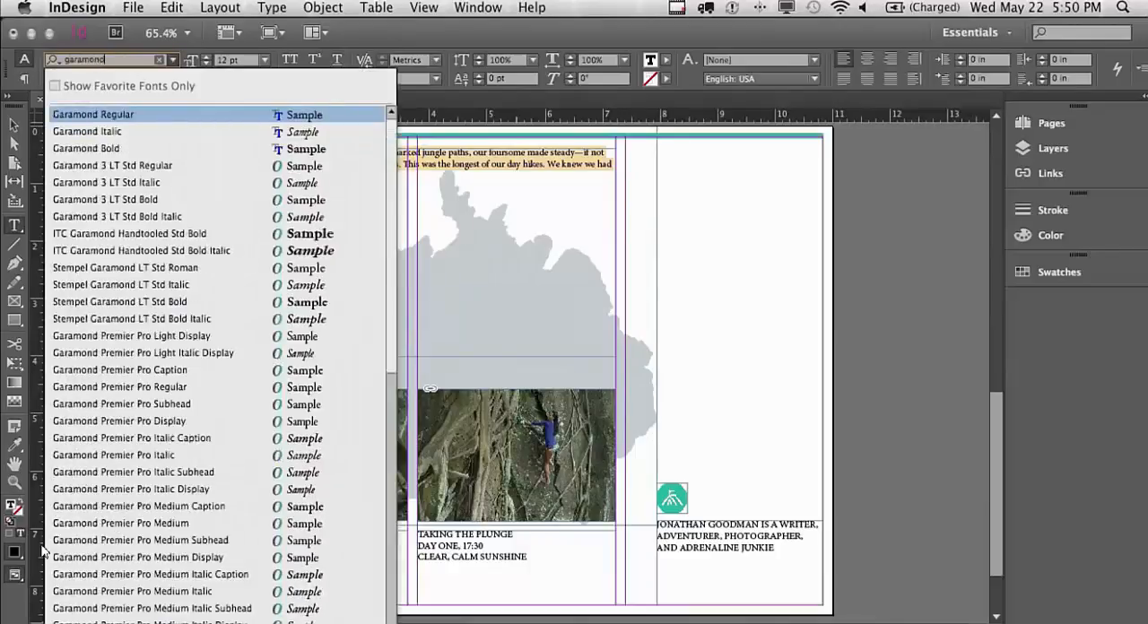
type(" pro")
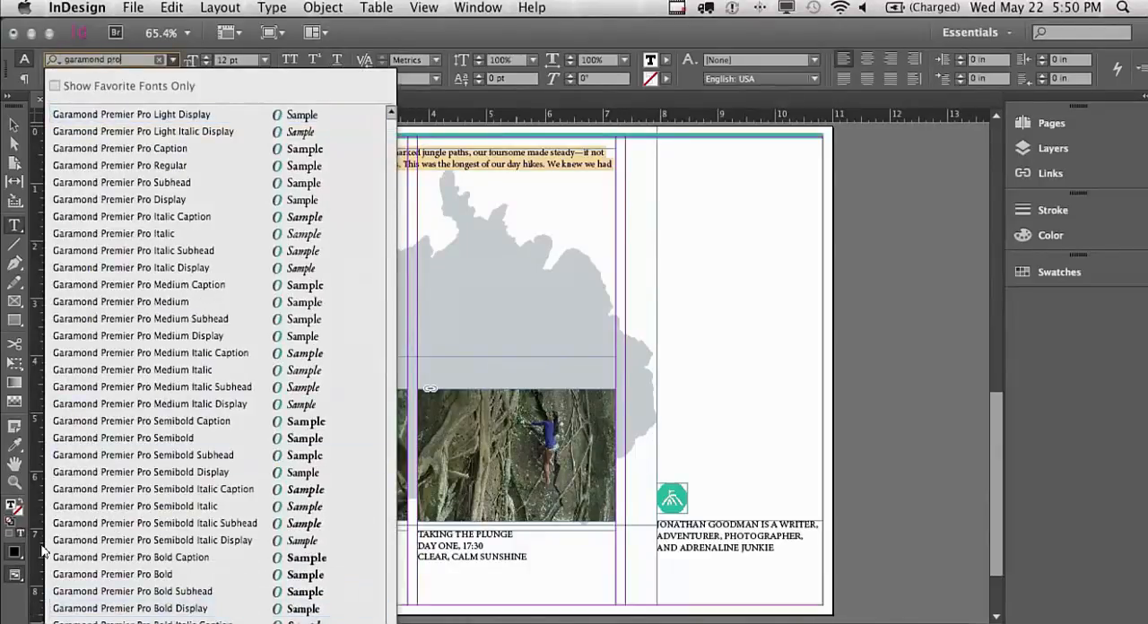
scroll(43, 550, "down", 2)
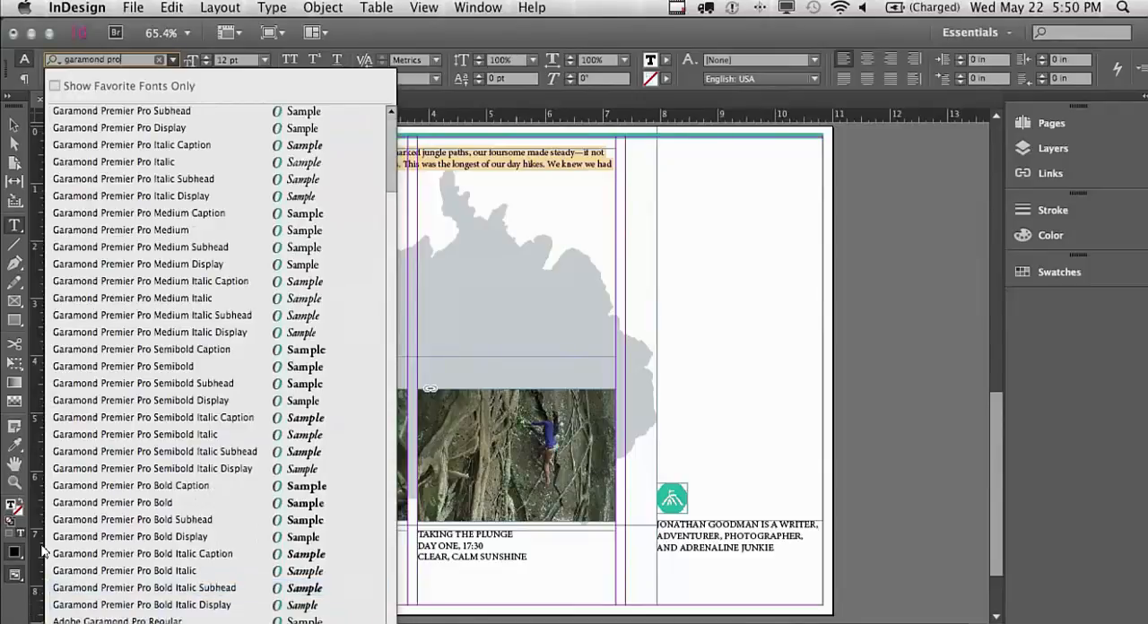
key("Return")
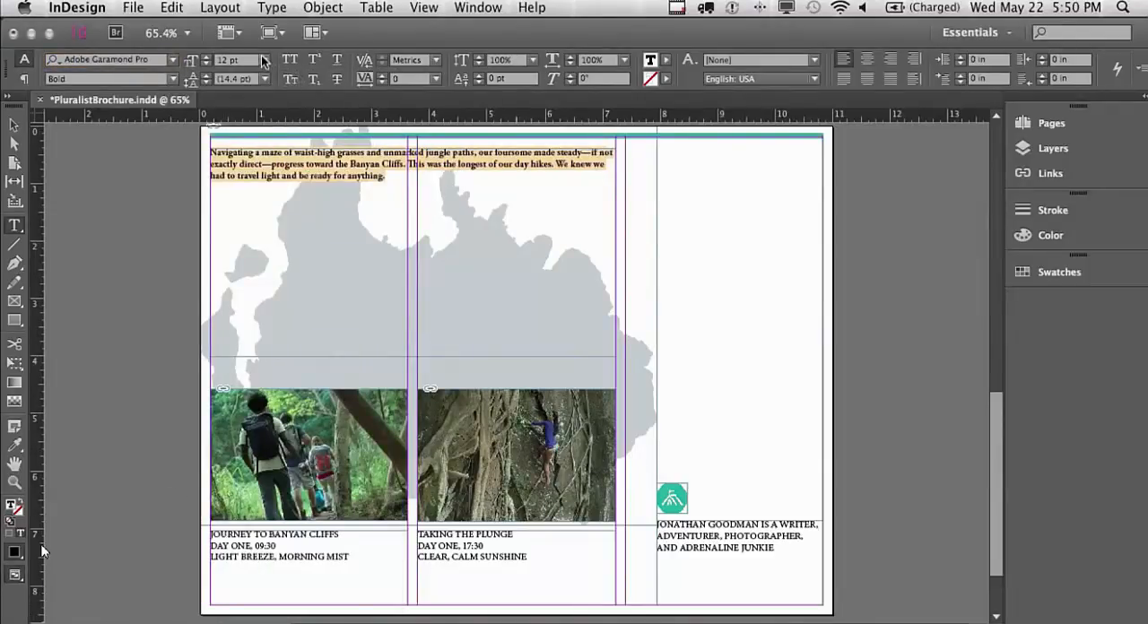
Set the page 2 introductory paragraph to 24 pt and colour its text with the C=95 M=20 Y=50 K=0 swatch
left_click(263, 61)
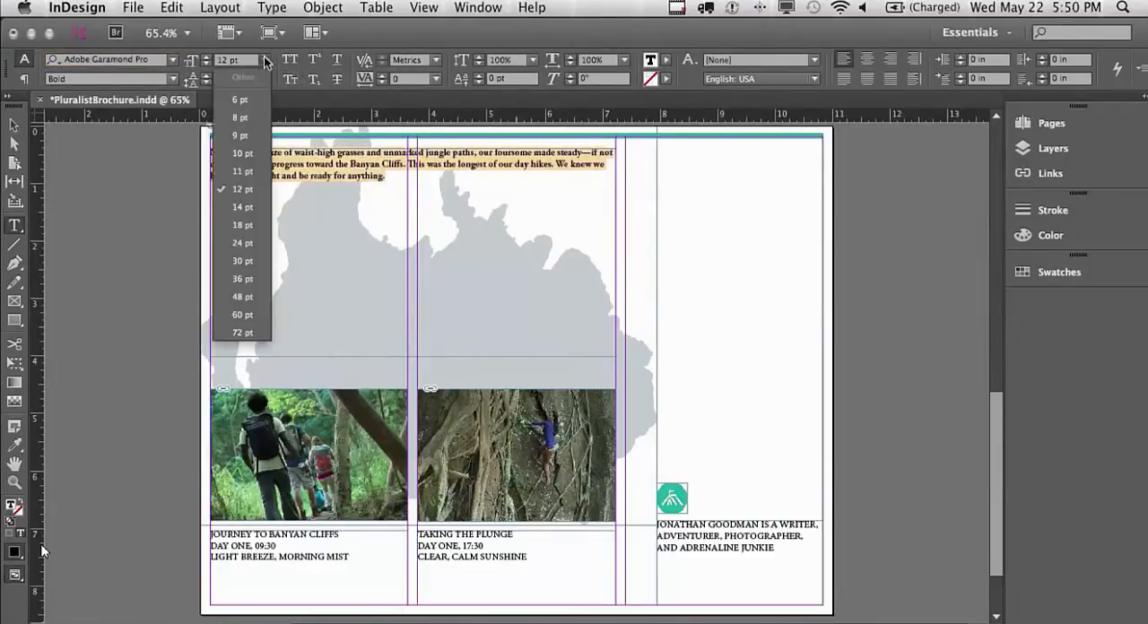
left_click(244, 241)
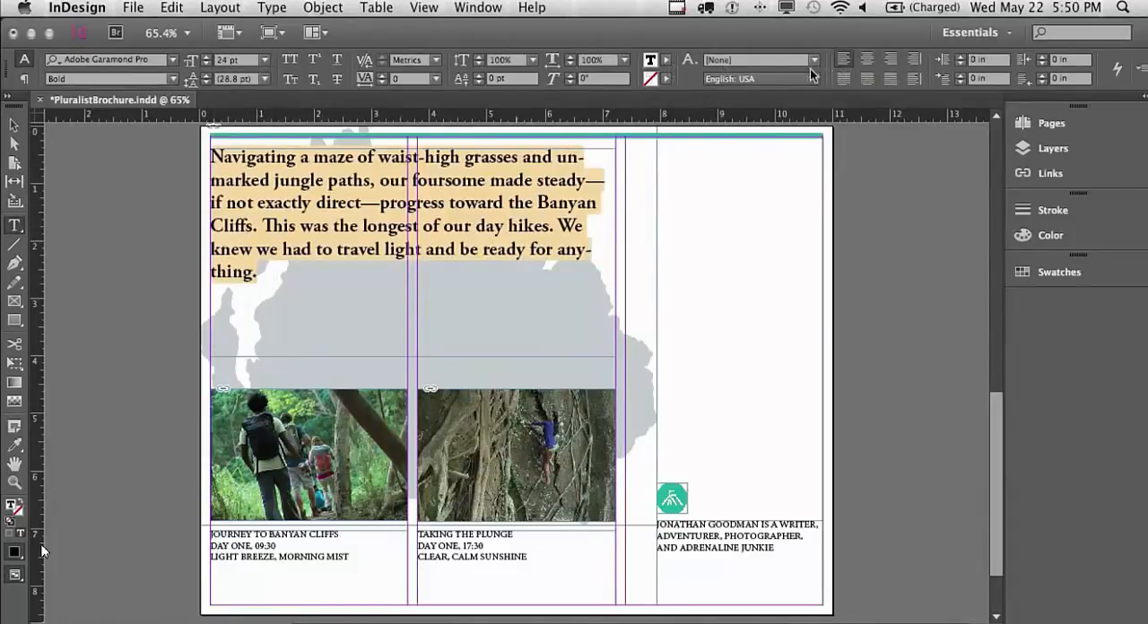
left_click(664, 63)
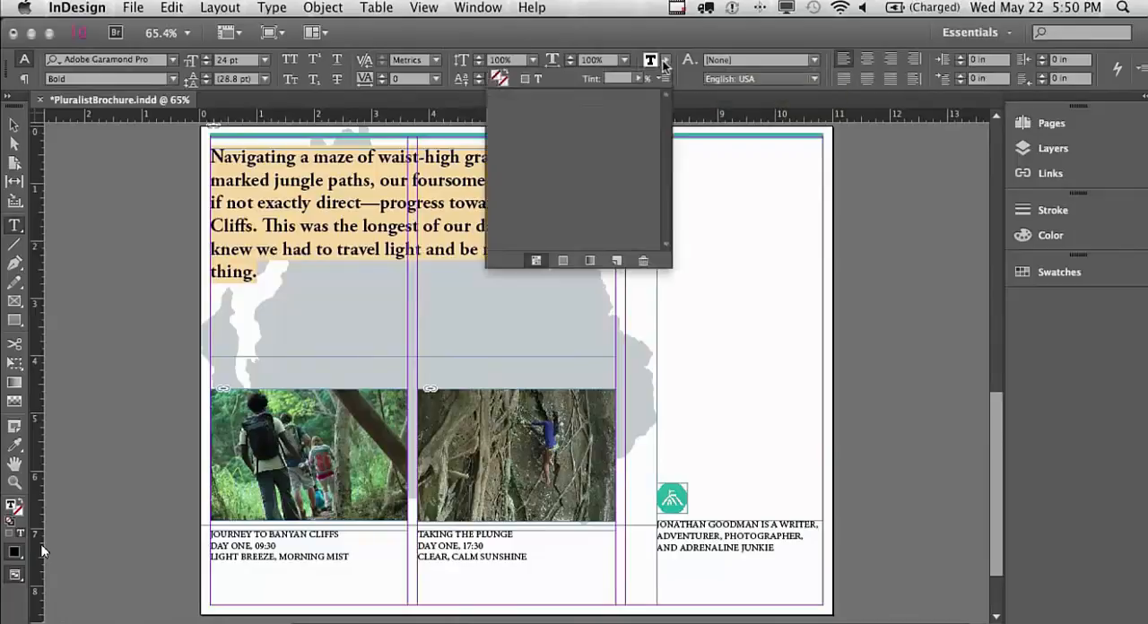
left_click_drag(667, 115, 668, 157)
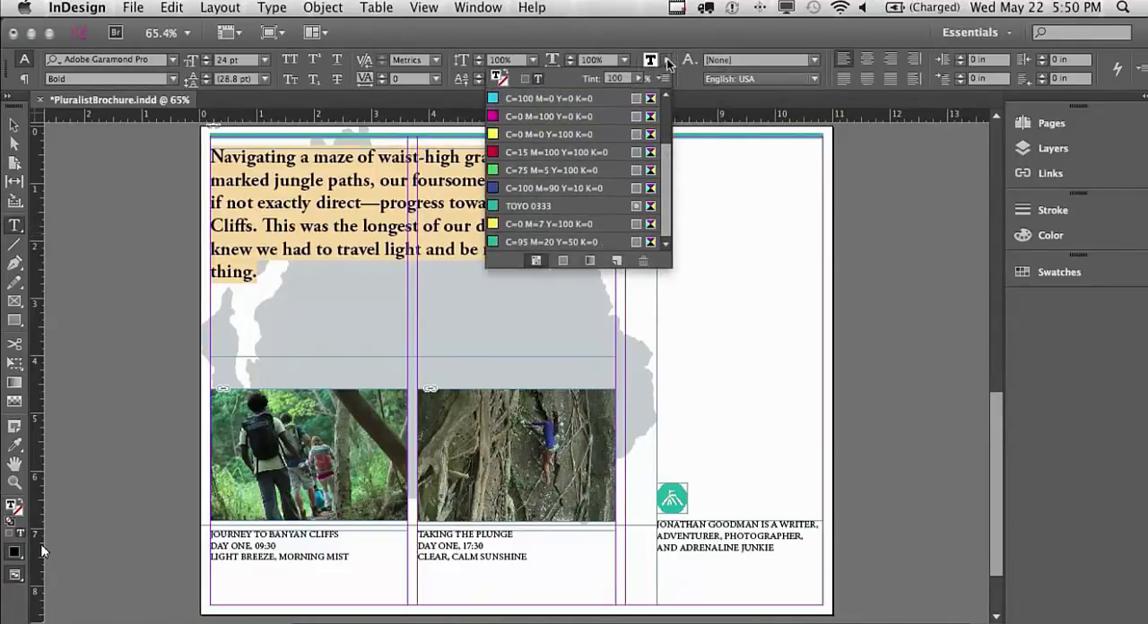
left_click(577, 242)
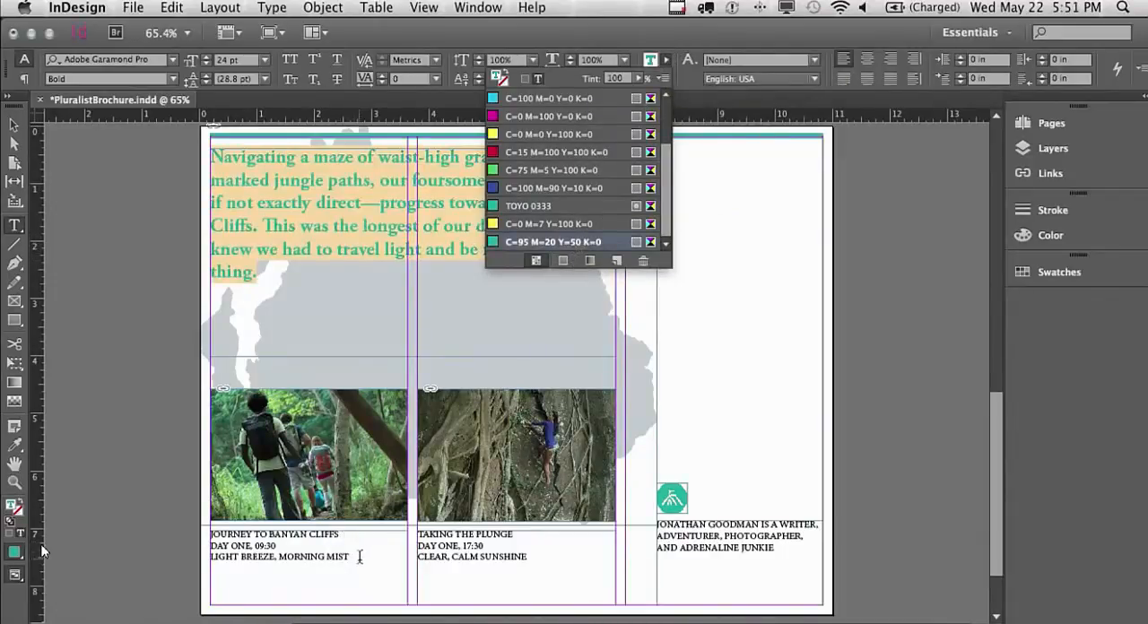
Colour the three-line JOURNEY TO BANYAN CLIFFS caption with the C=95 M=20 Y=50 K=0 swatch
left_click_drag(360, 557, 206, 534)
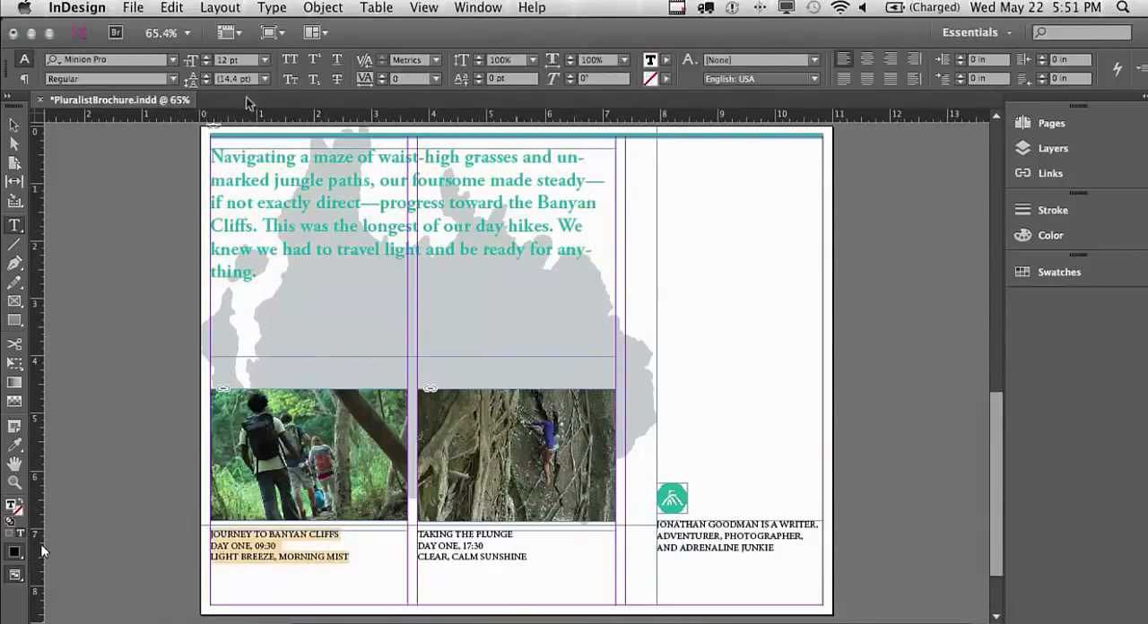
left_click(667, 63)
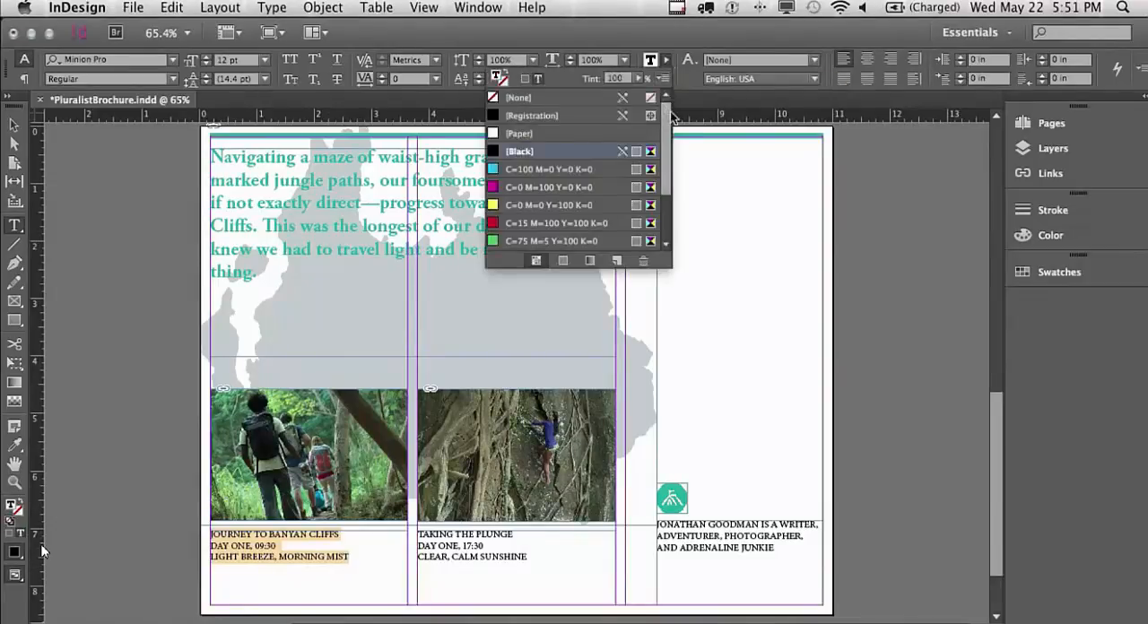
left_click_drag(667, 152, 666, 194)
left_click(619, 244)
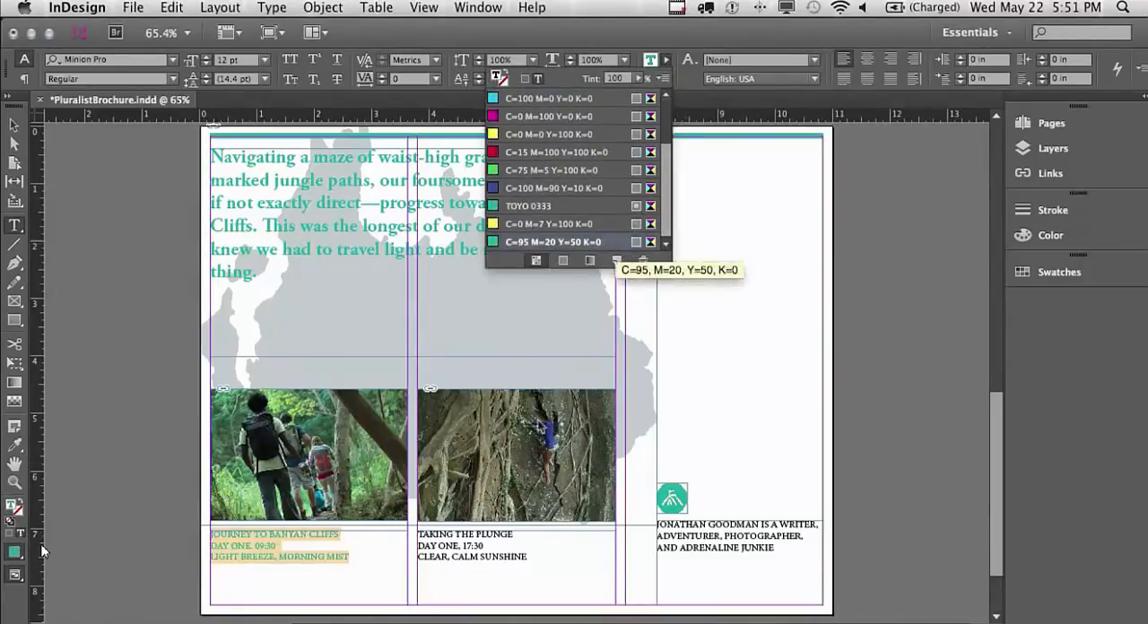
Colour the three-line TAKING THE PLUNGE caption with the C=95 M=20 Y=50 K=0 swatch
left_click(607, 553)
left_click_drag(607, 552, 392, 526)
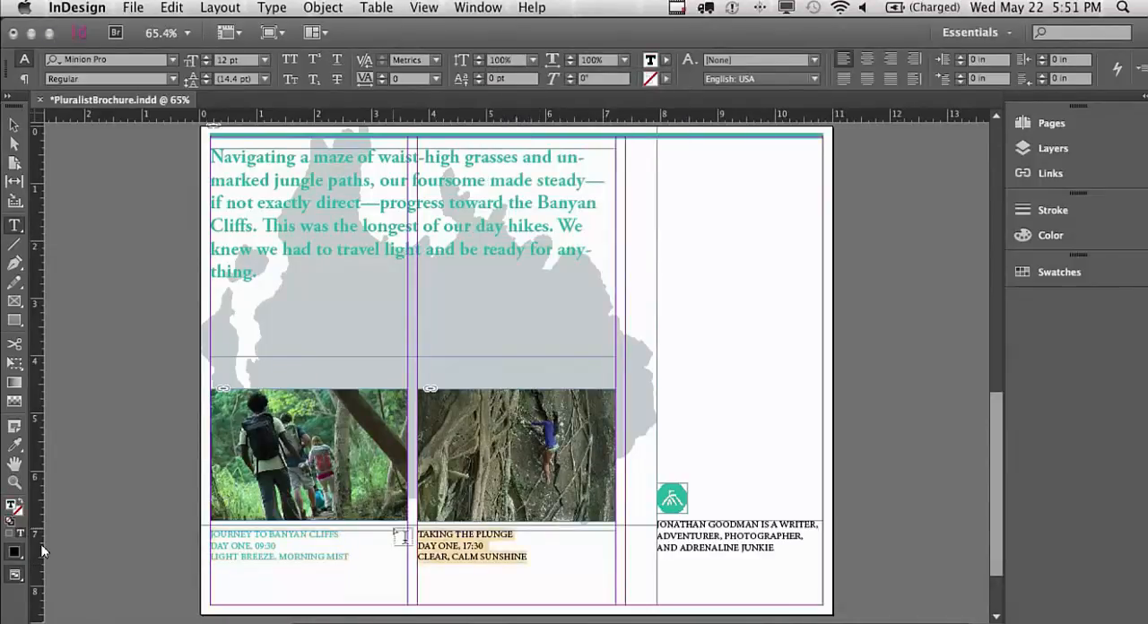
left_click(666, 60)
scroll(610, 187, "down", 3)
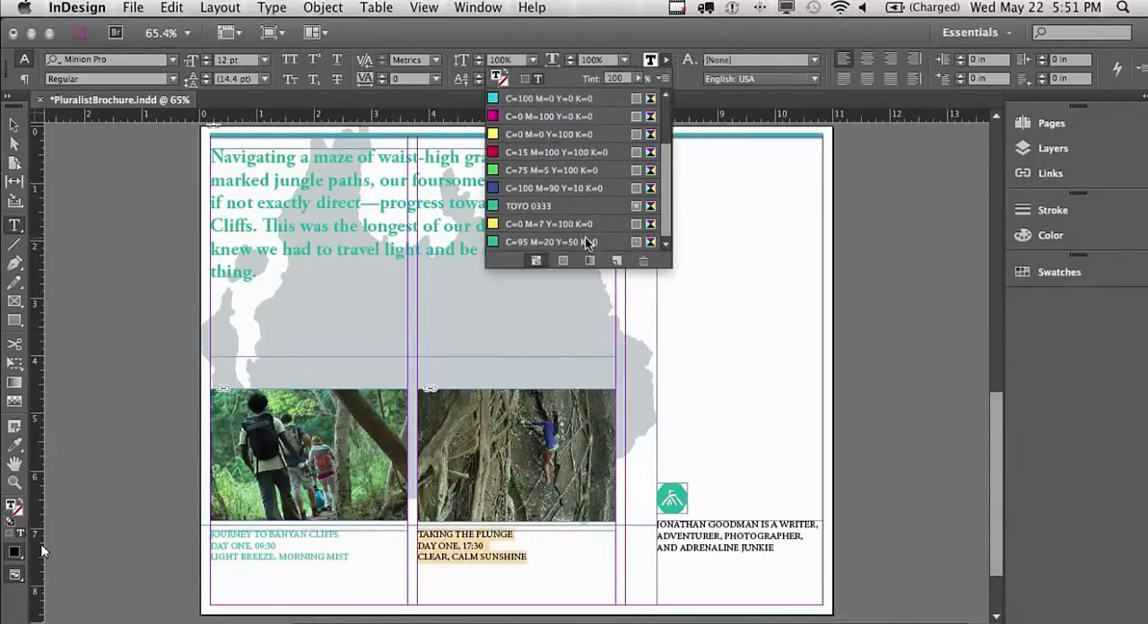
left_click(587, 242)
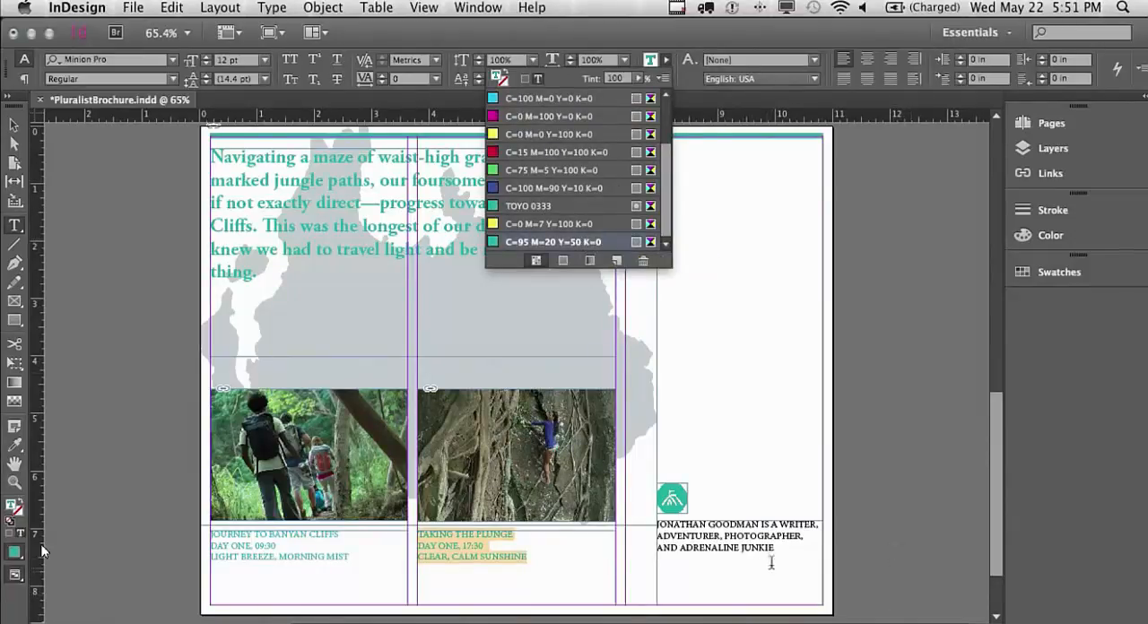
Colour the author credit text under the round logo on page 2 with the C=95 M=20 Y=50 K=0 swatch
left_click_drag(789, 551, 635, 520)
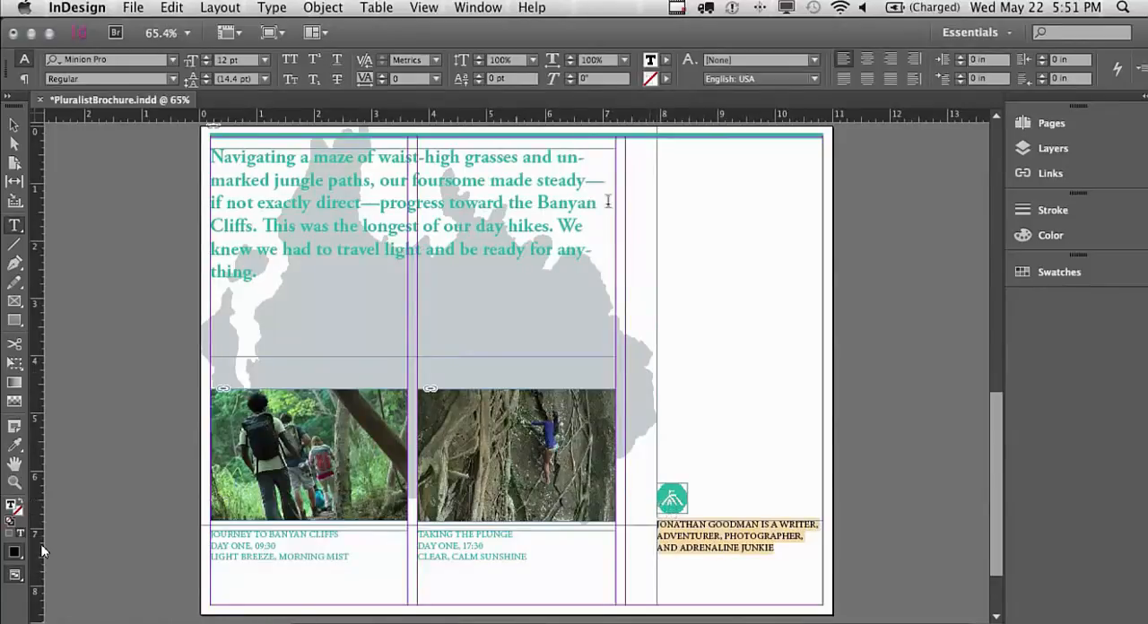
left_click(666, 60)
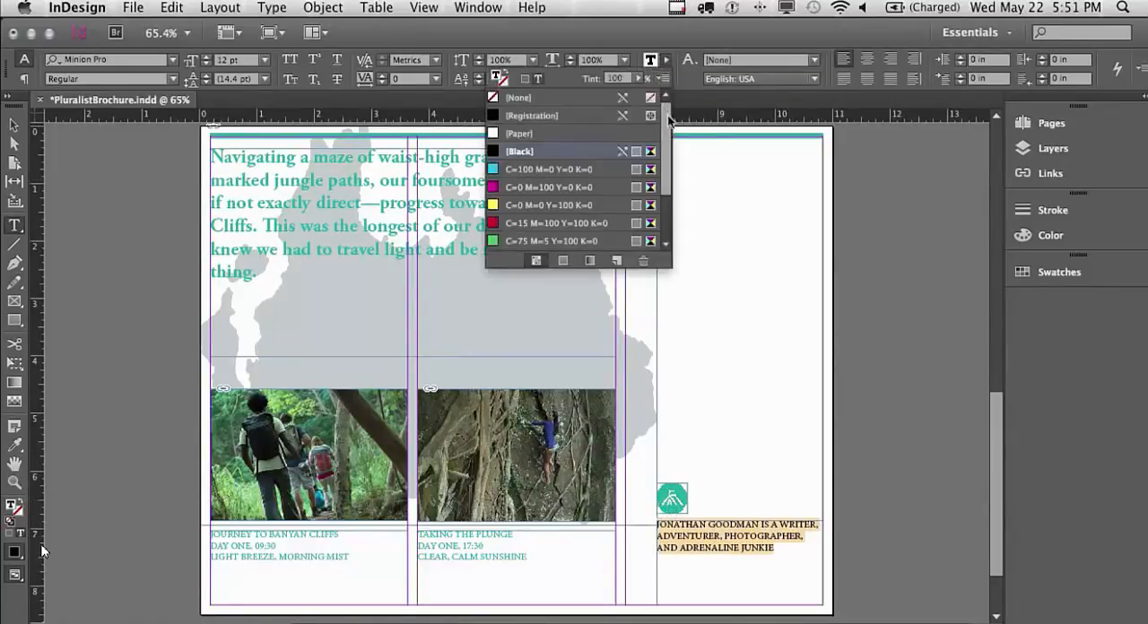
scroll(657, 188, "down", 3)
left_click(594, 242)
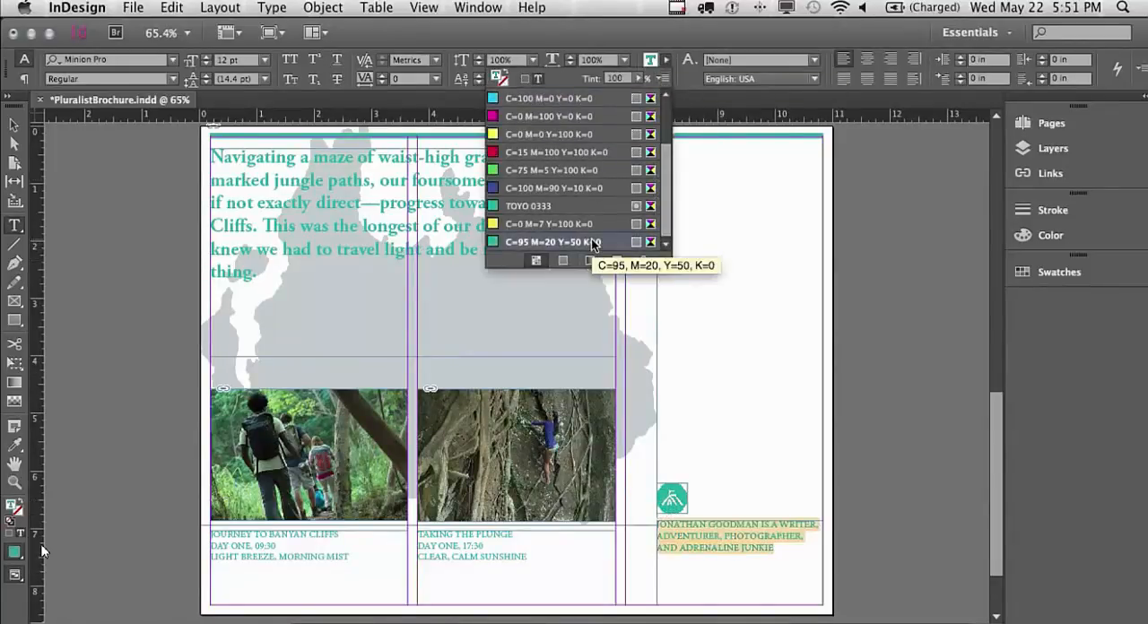
Set the JOURNEY TO BANYAN CLIFFS heading line in Lithos Pro Black
left_click(341, 534)
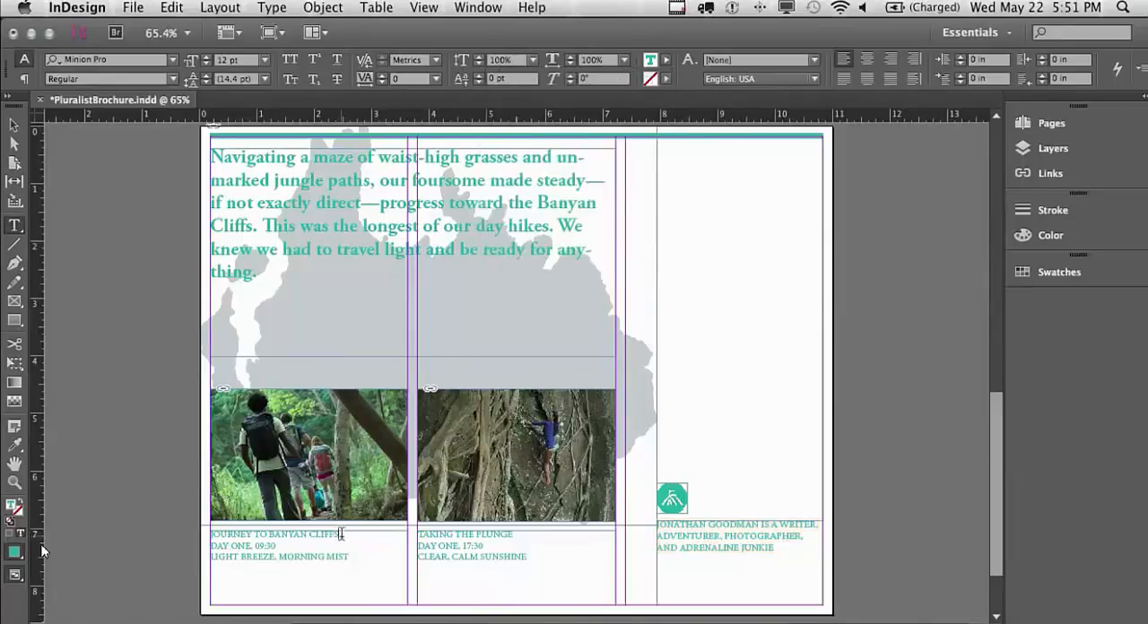
left_click_drag(341, 534, 205, 540)
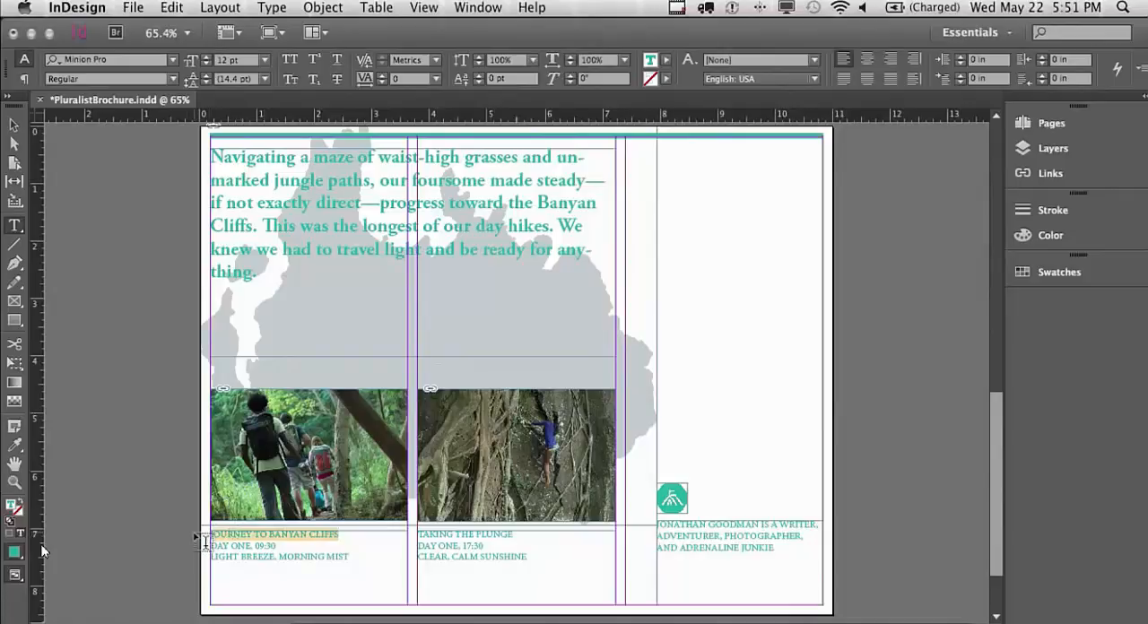
left_click(126, 59)
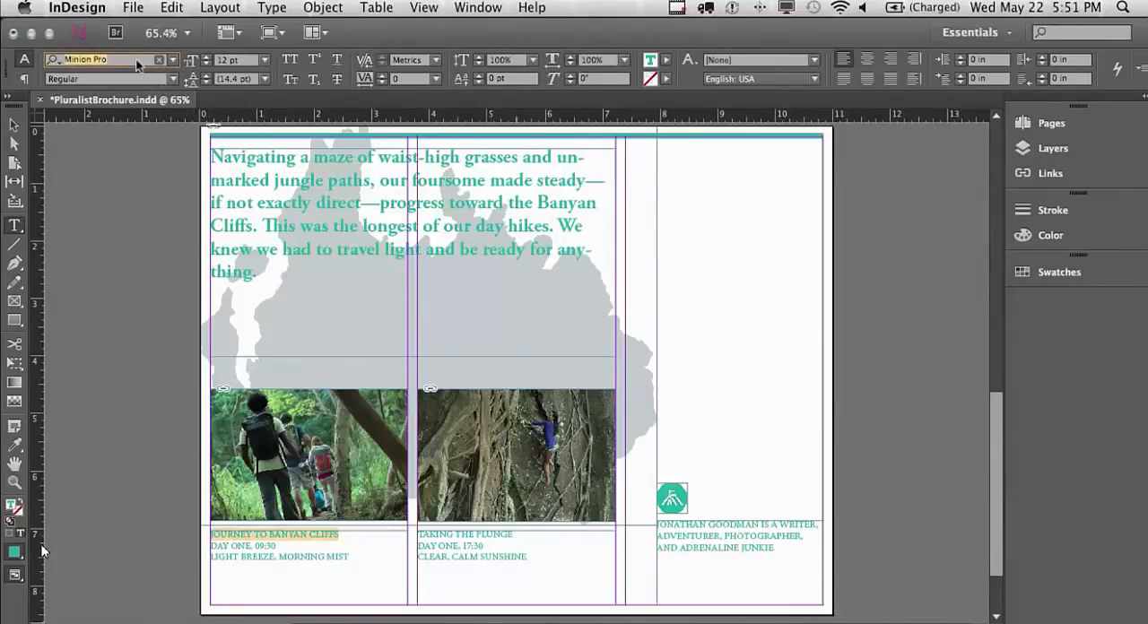
type("litho")
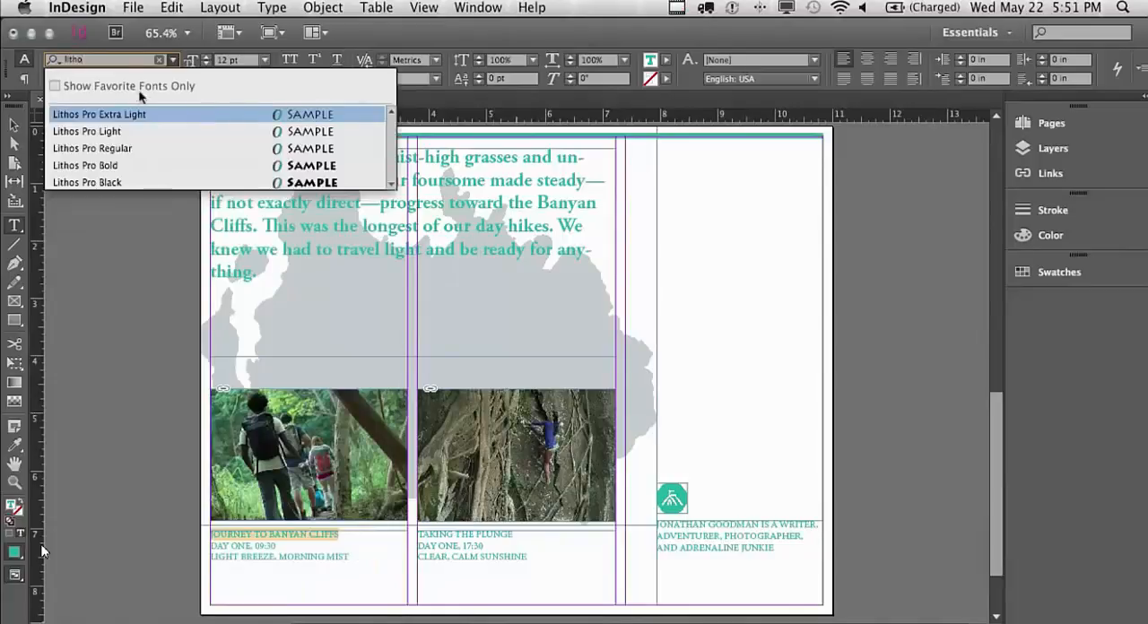
left_click(102, 182)
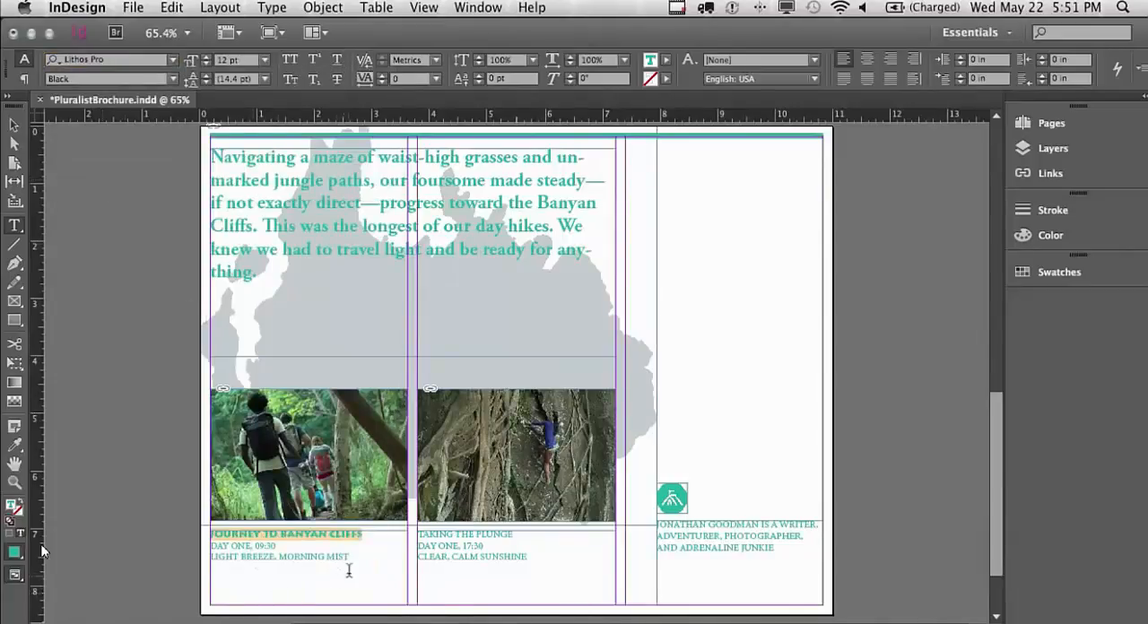
Set the two lines below the JOURNEY TO BANYAN CLIFFS heading in Courier Regular
left_click_drag(355, 561, 208, 551)
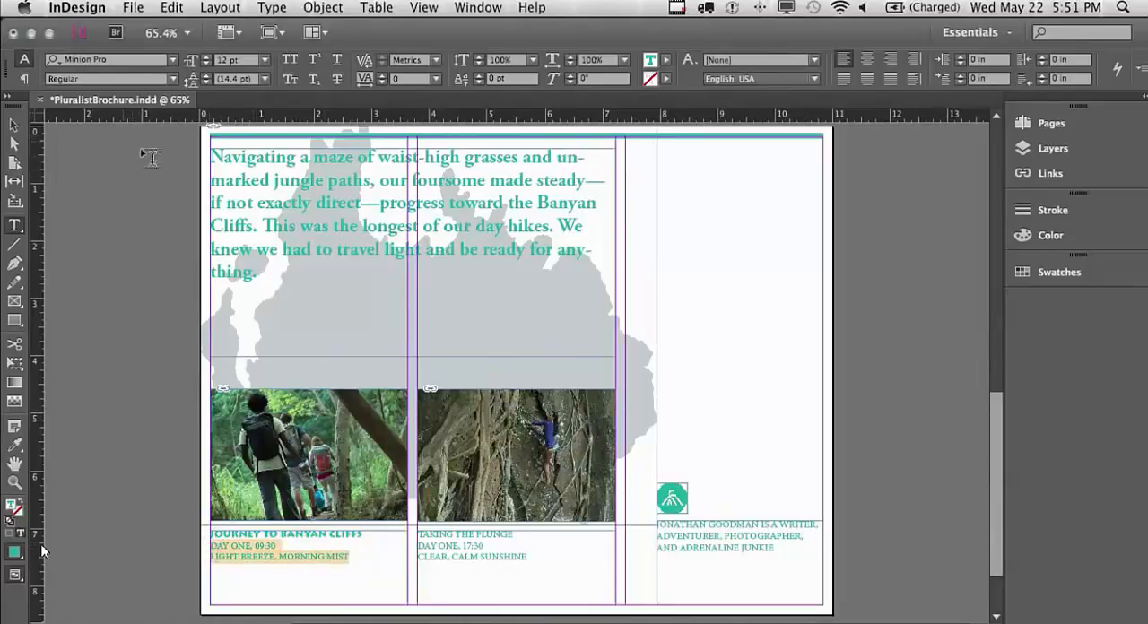
left_click(129, 59)
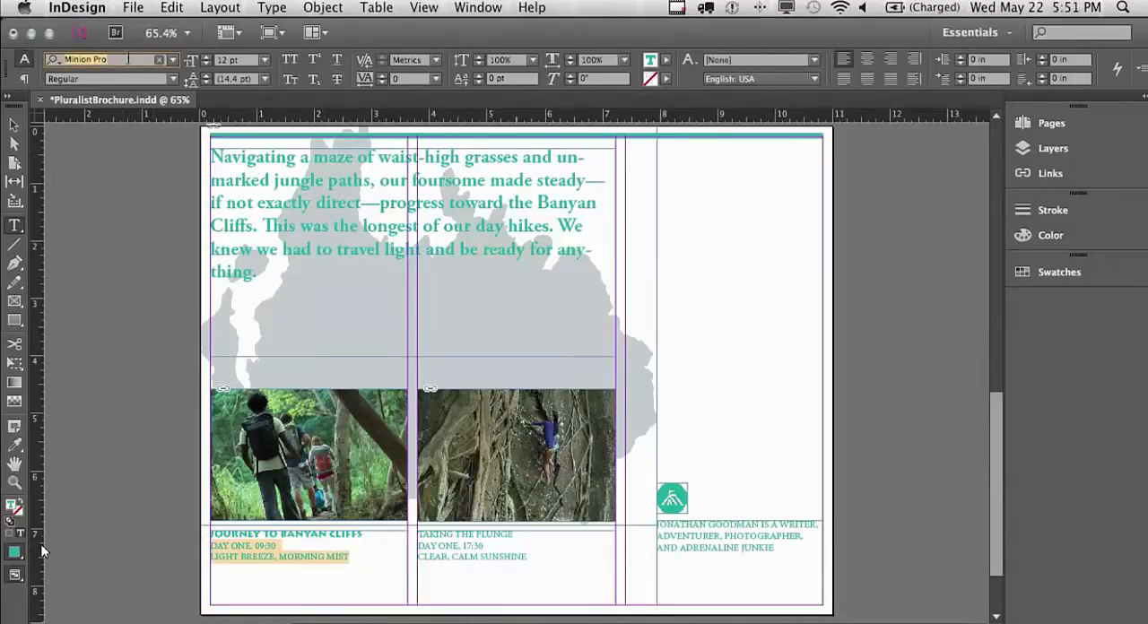
type("cou")
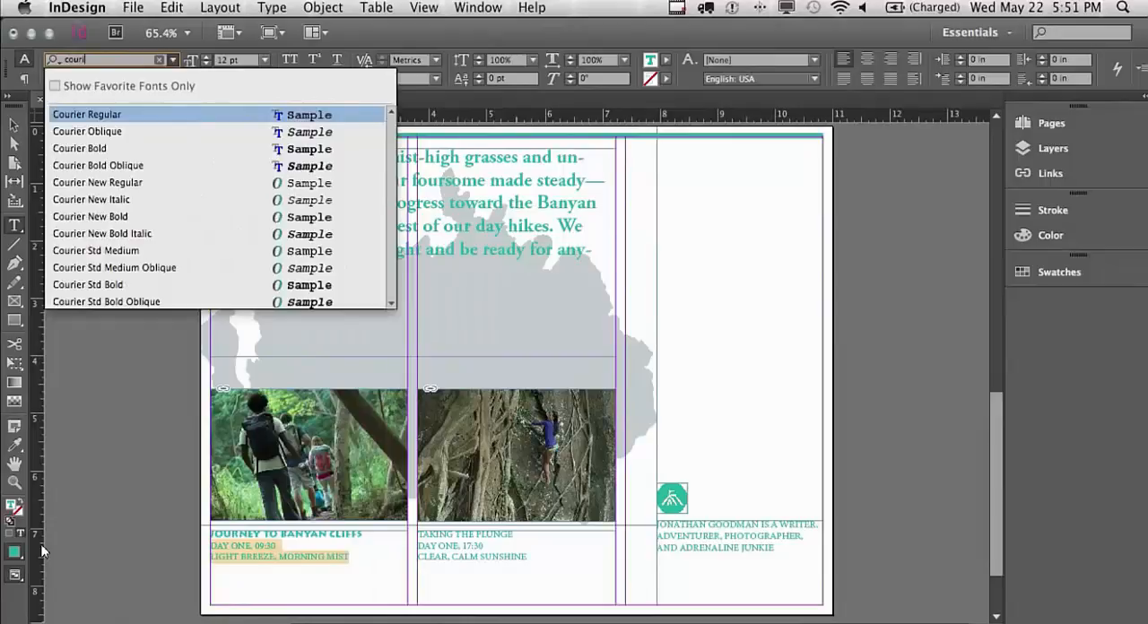
type("ri")
key("Return")
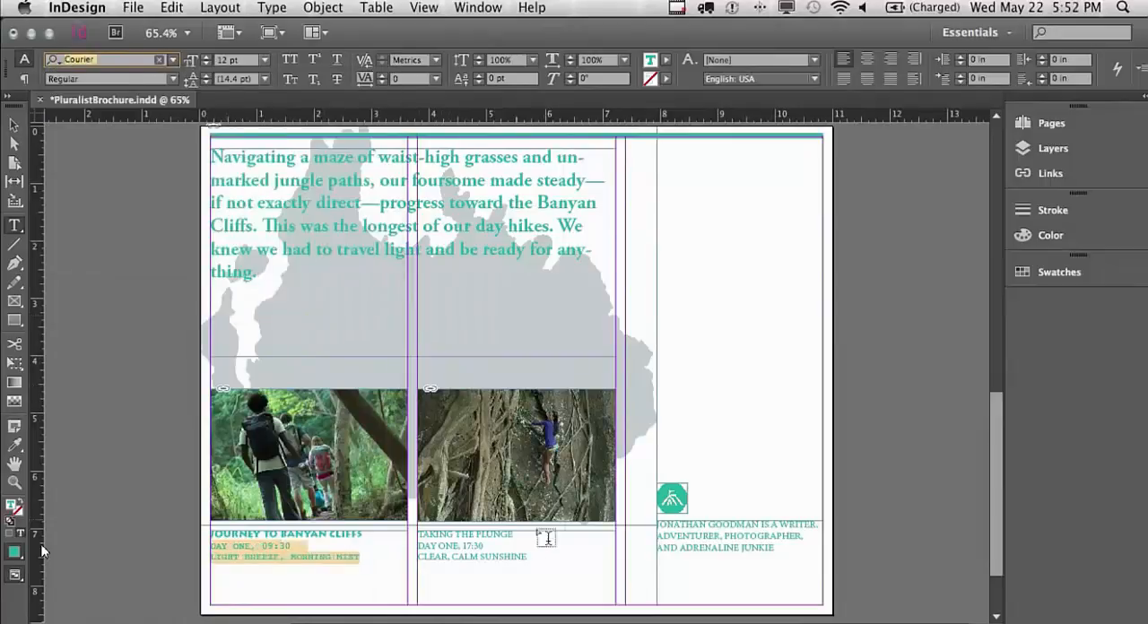
Set the TAKING THE PLUNGE heading line in Lithos Pro Black
left_click_drag(514, 536, 408, 528)
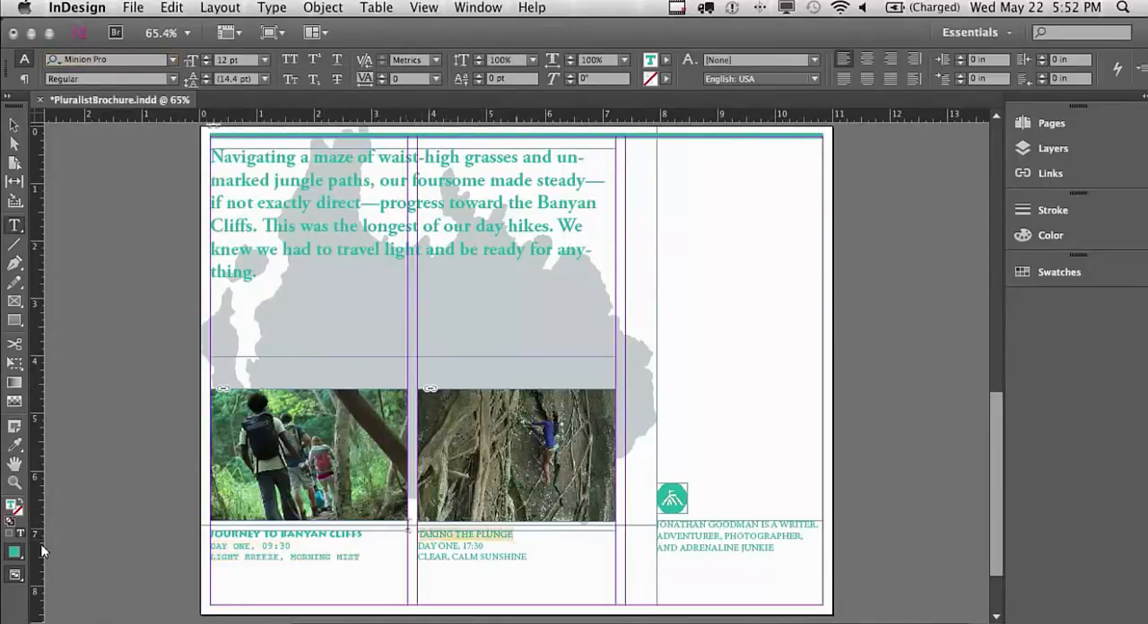
left_click(131, 61)
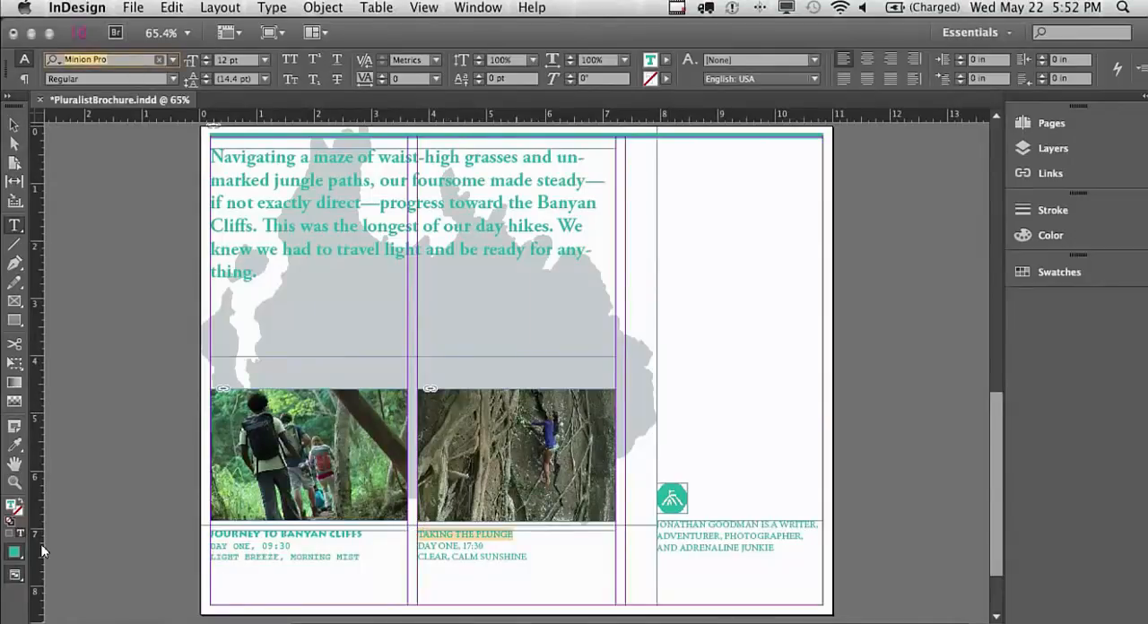
type("litho")
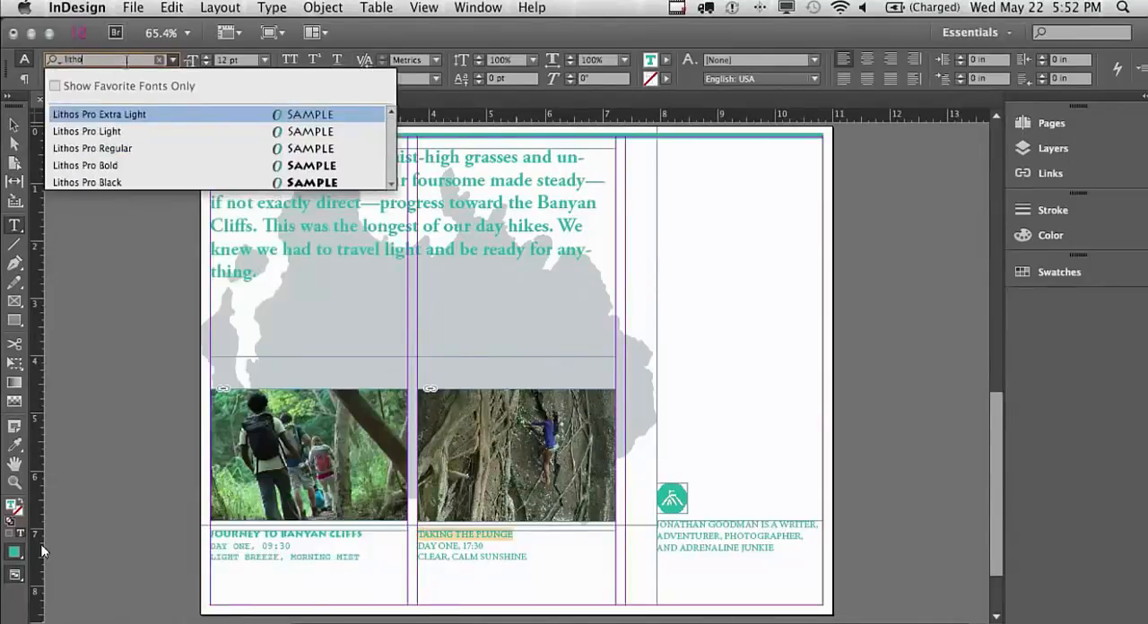
left_click(140, 180)
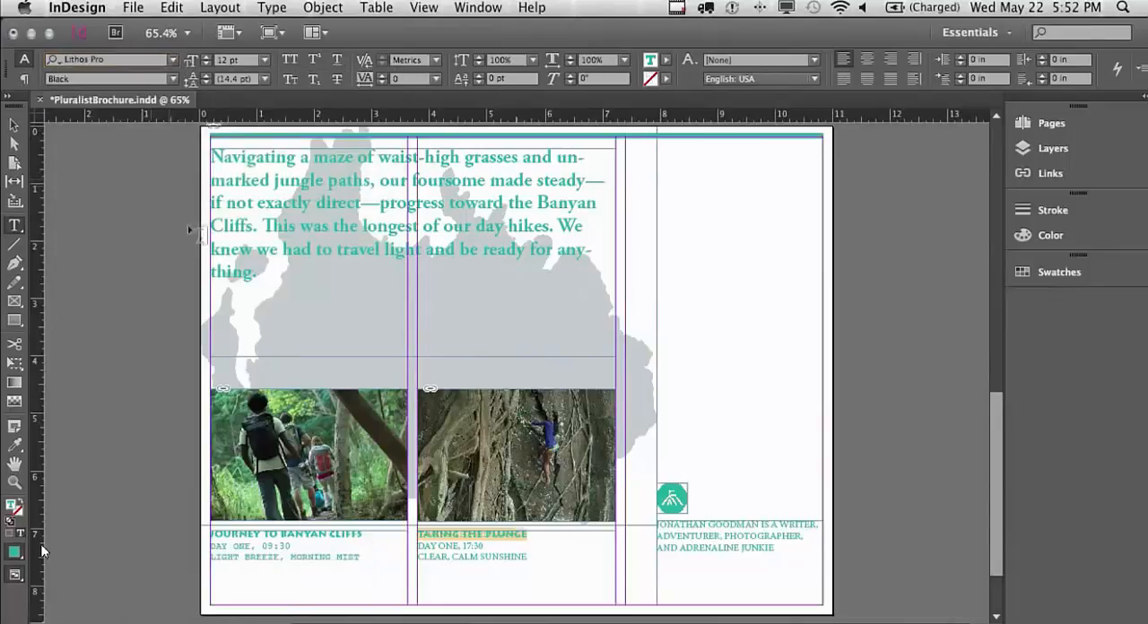
Set the day and weather lines below the TAKING THE PLUNGE heading in Courier Regular
left_click_drag(530, 558, 418, 544)
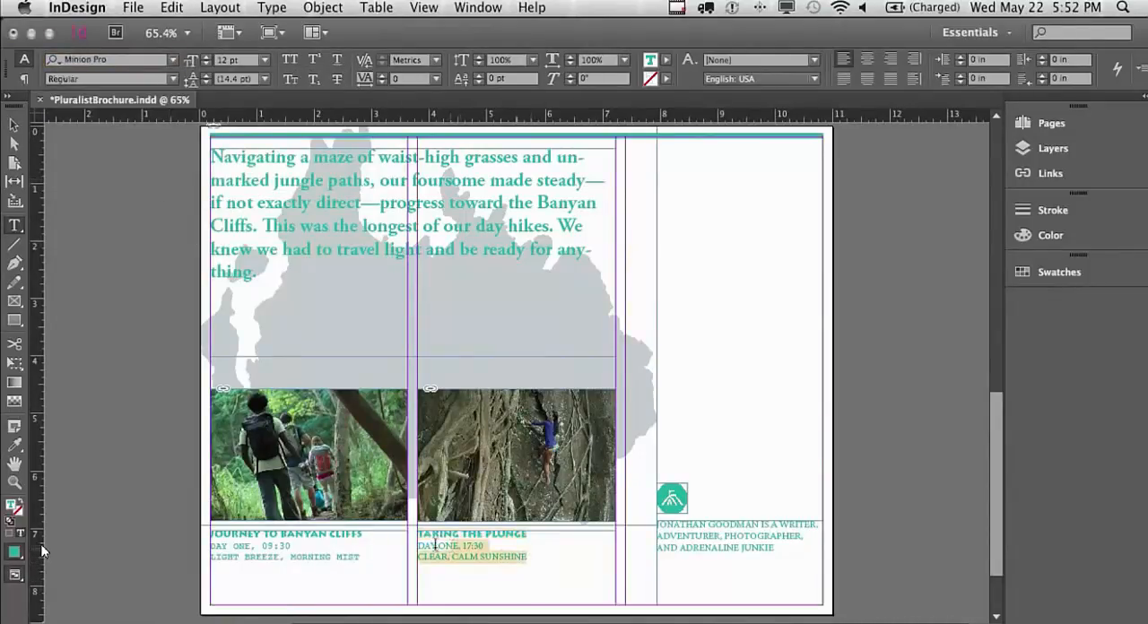
left_click(122, 62)
type("couri")
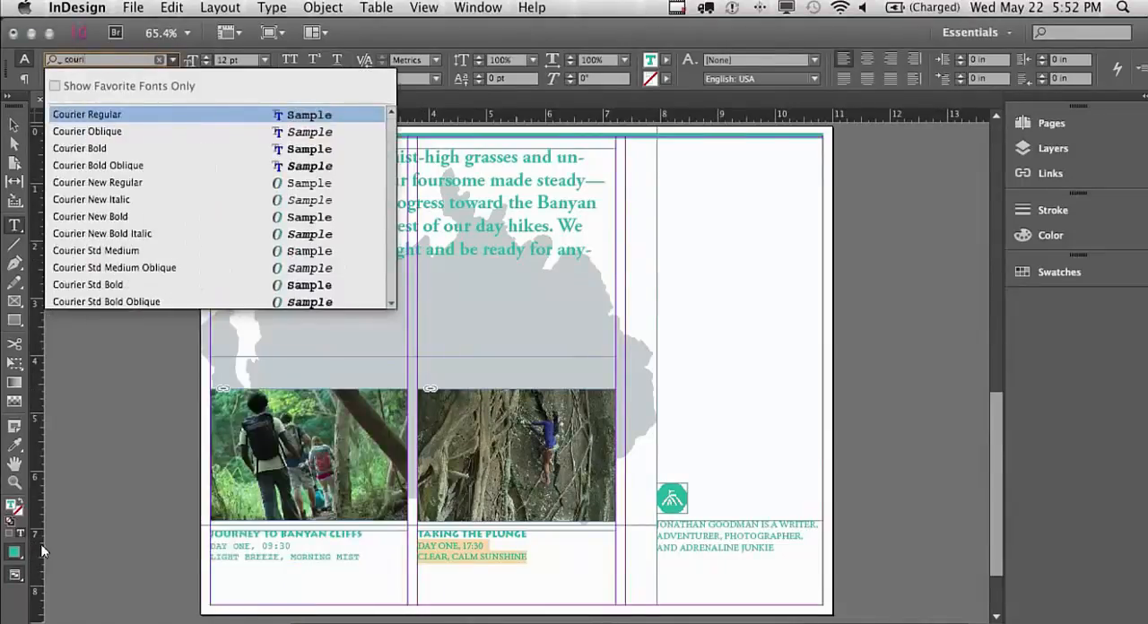
key("Return")
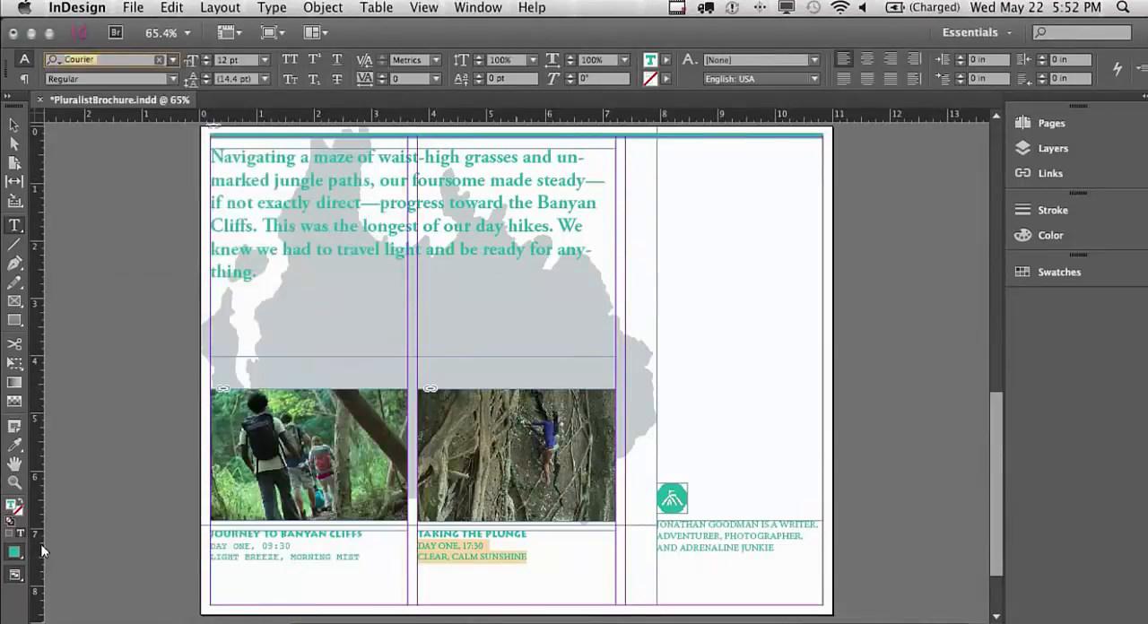
Set the author credit text on page 2 in Courier Regular at 10 pt
left_click_drag(787, 553, 636, 525)
left_click(124, 59)
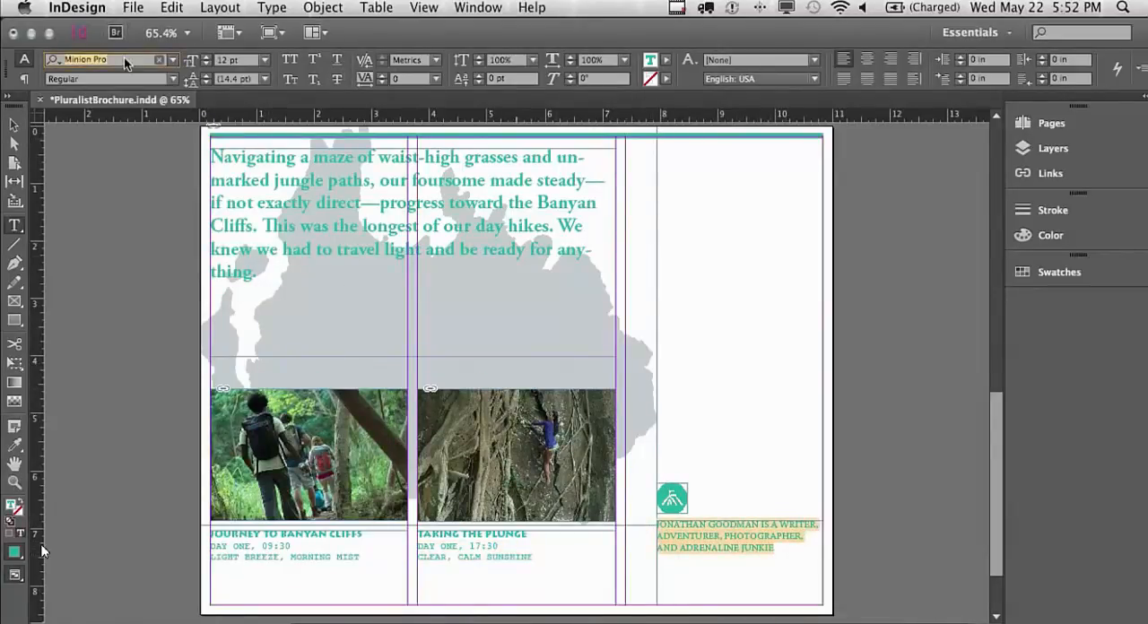
type("couri")
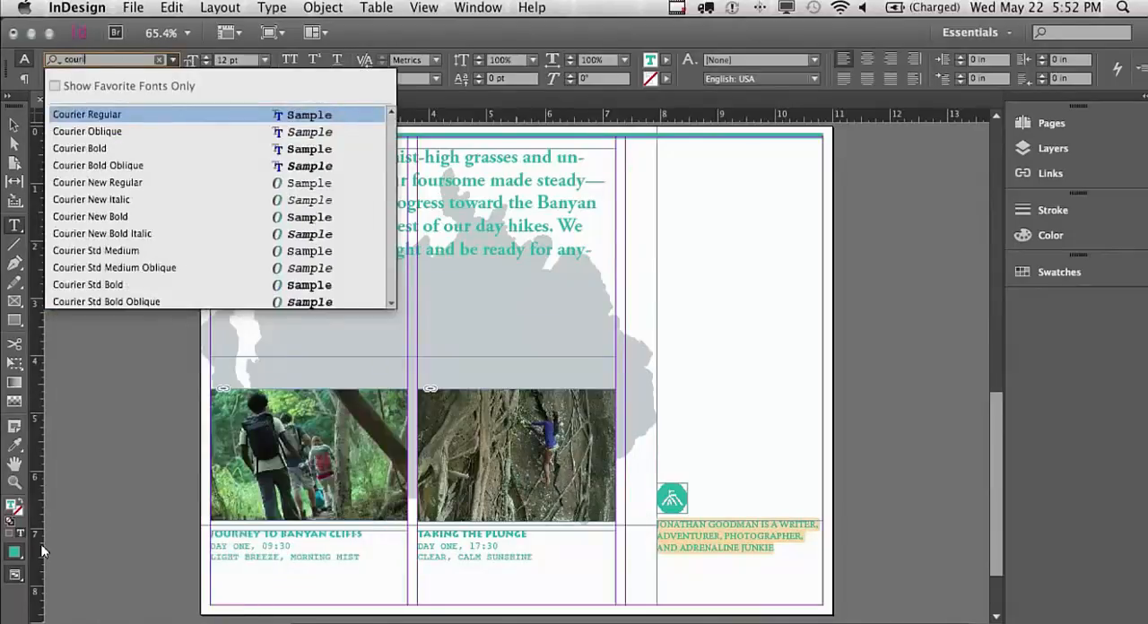
key("Return")
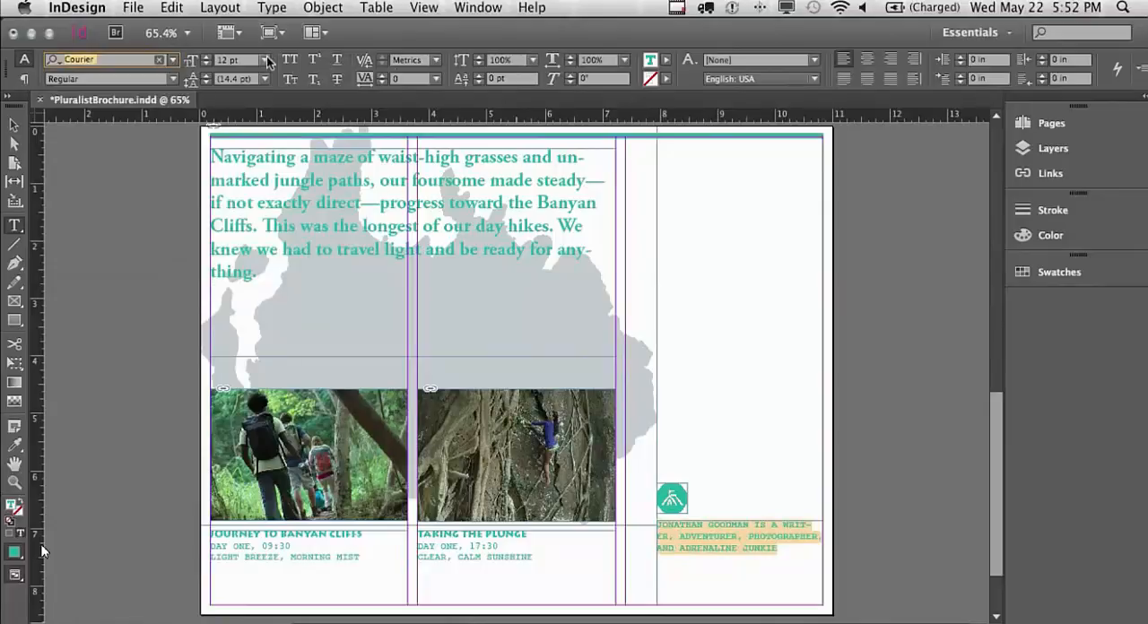
left_click(267, 61)
left_click(250, 158)
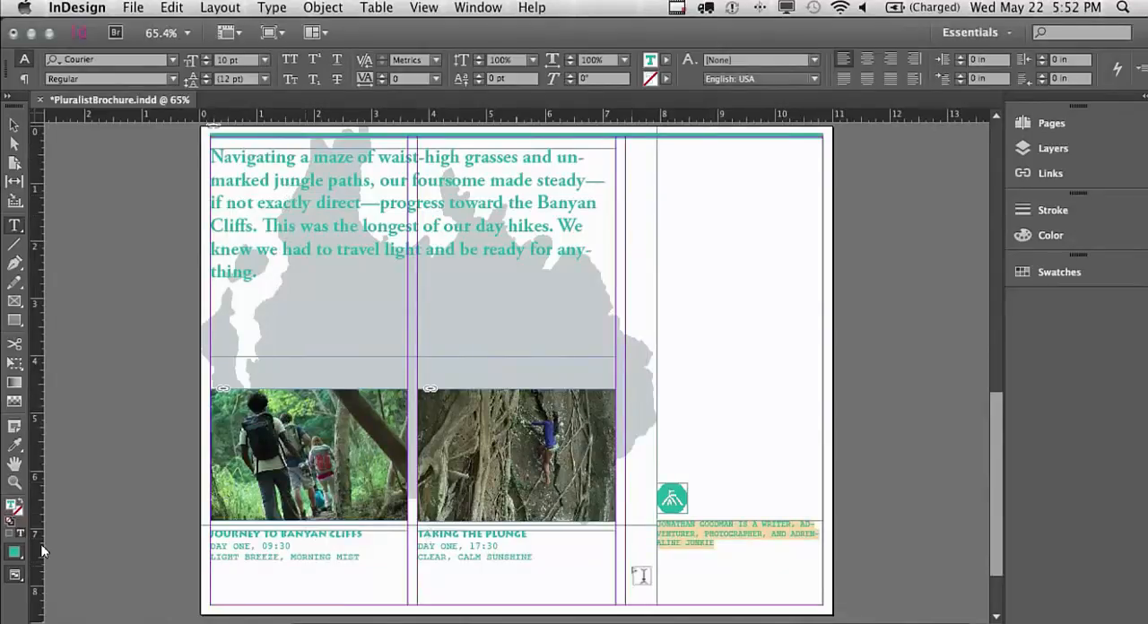
Return to page 1 and save the brochure document
scroll(995, 484, "up", 10)
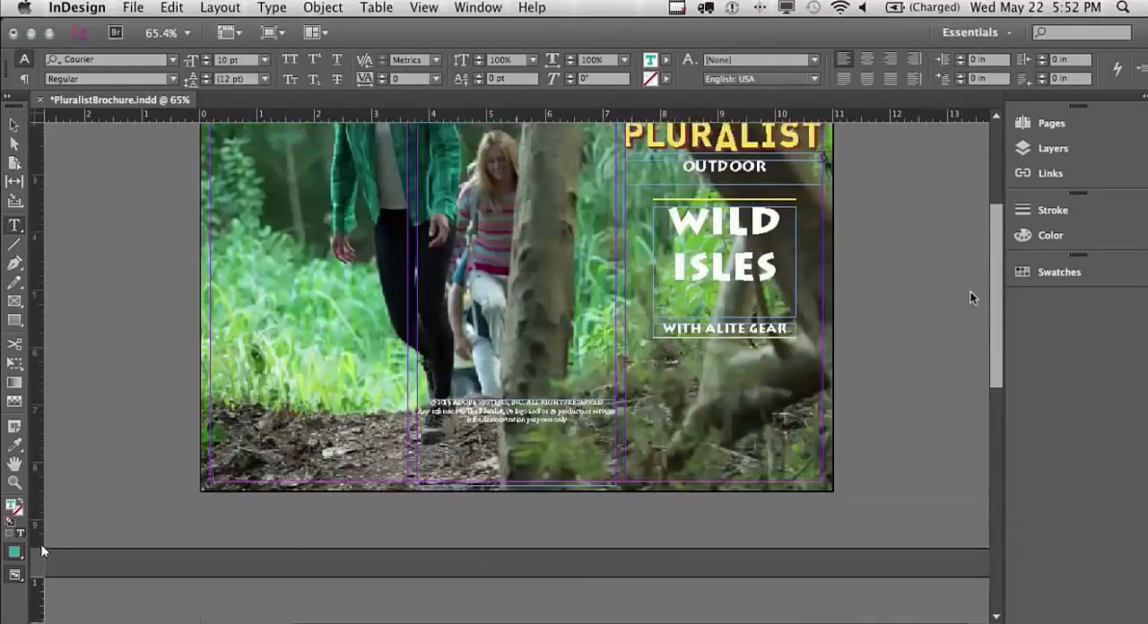
scroll(967, 278, "up", 4)
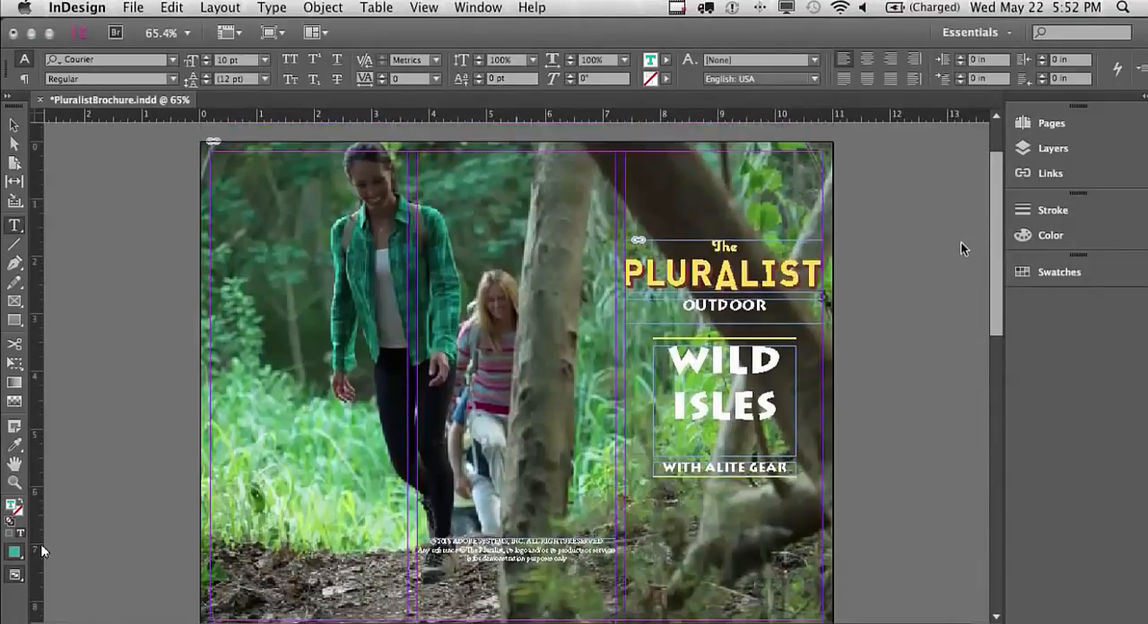
left_click(132, 7)
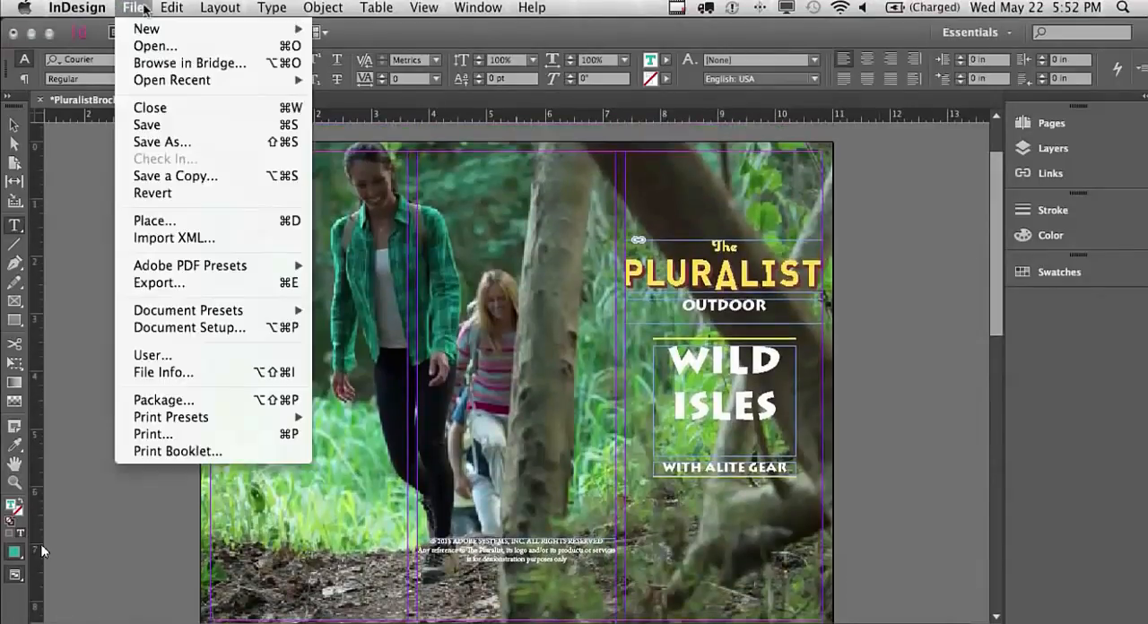
left_click(163, 126)
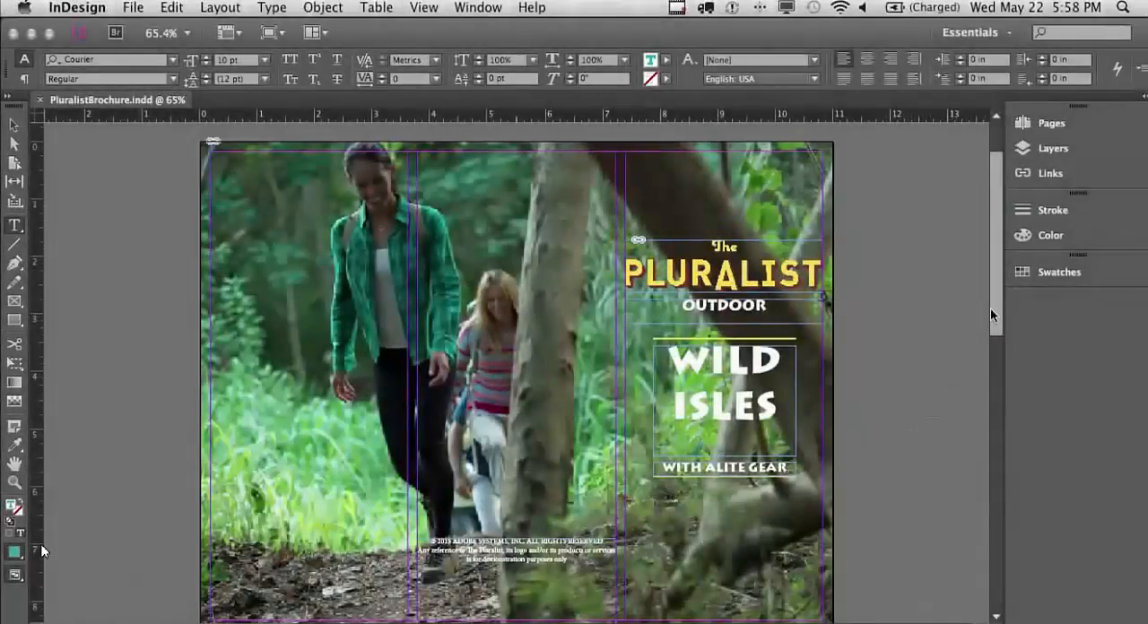
Switch to the Selection tool and open the print settings for the brochure
scroll(994, 313, "down", 1)
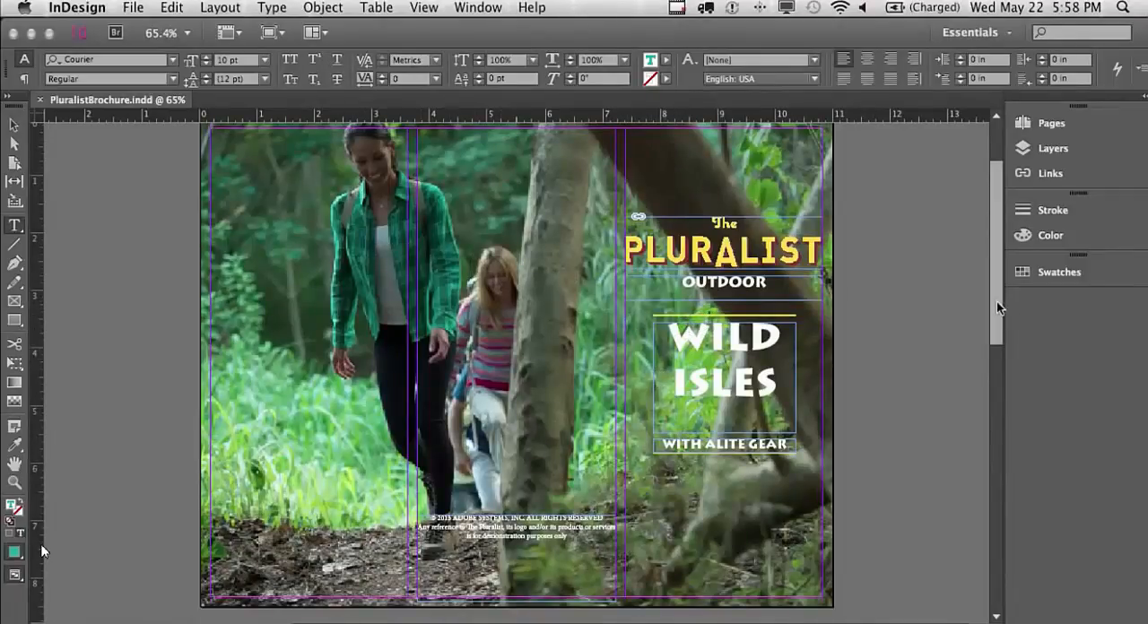
left_click_drag(996, 302, 942, 324)
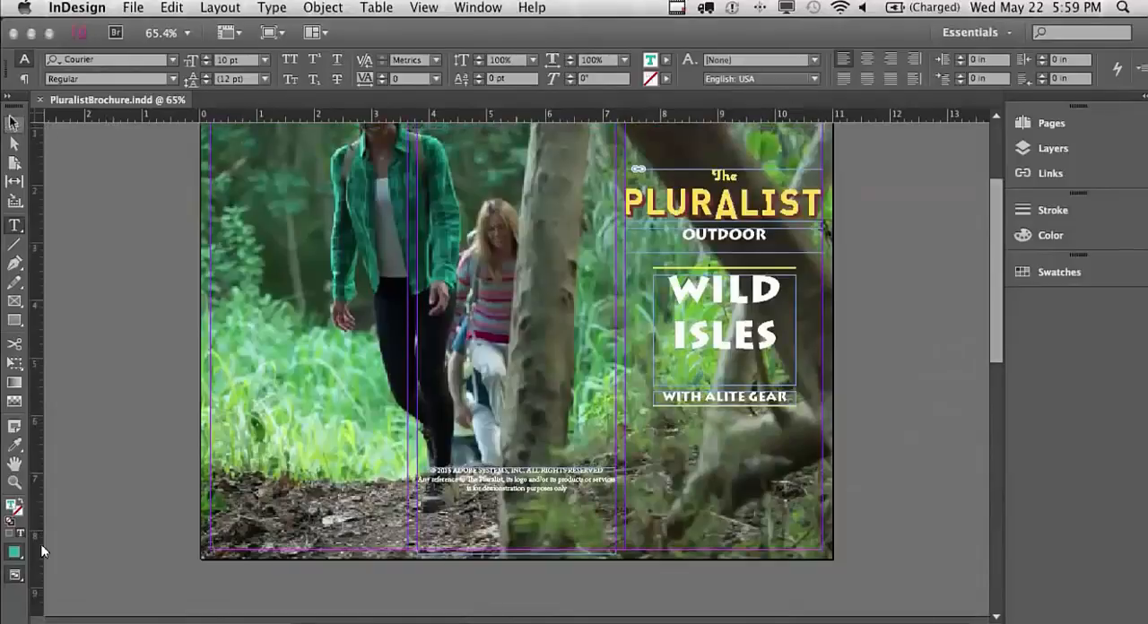
left_click(13, 125)
scroll(995, 252, "up", 3)
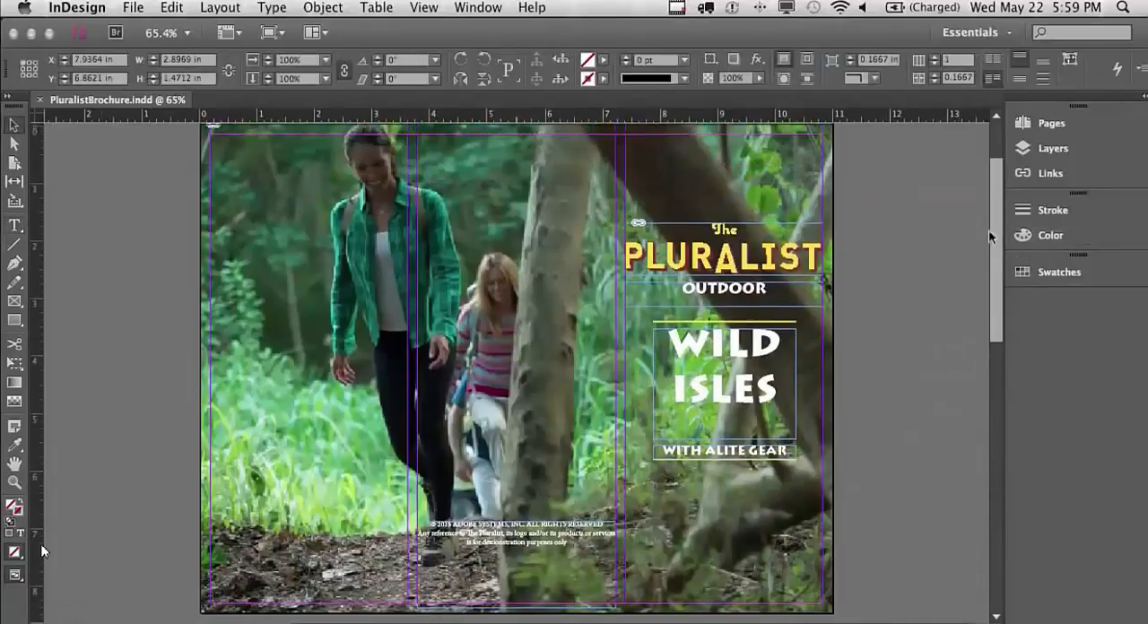
left_click(135, 8)
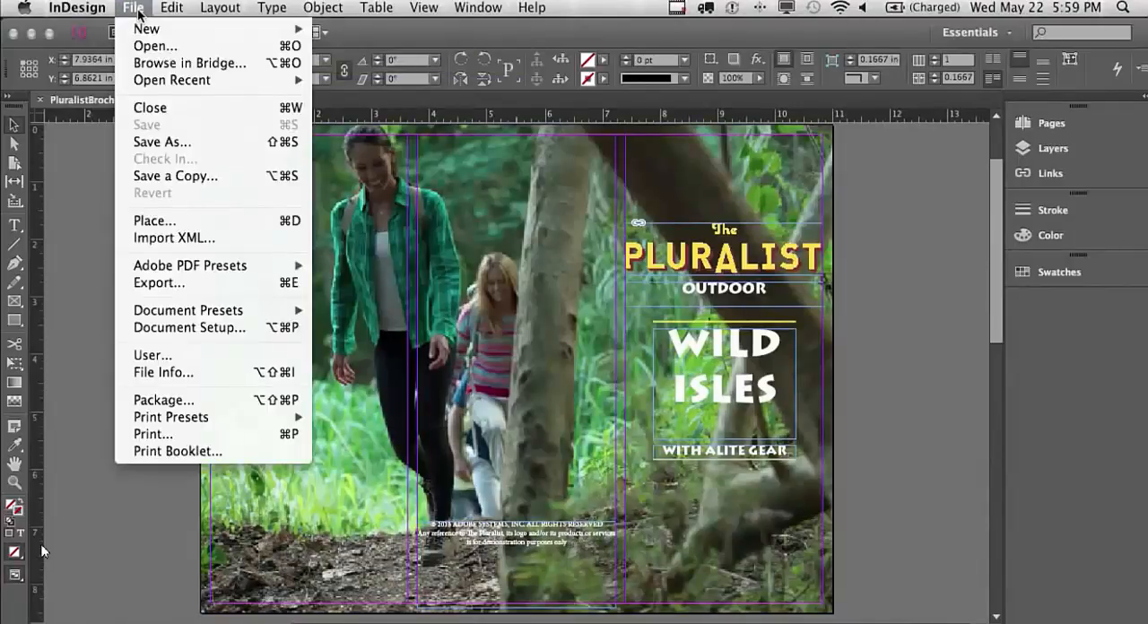
left_click(165, 434)
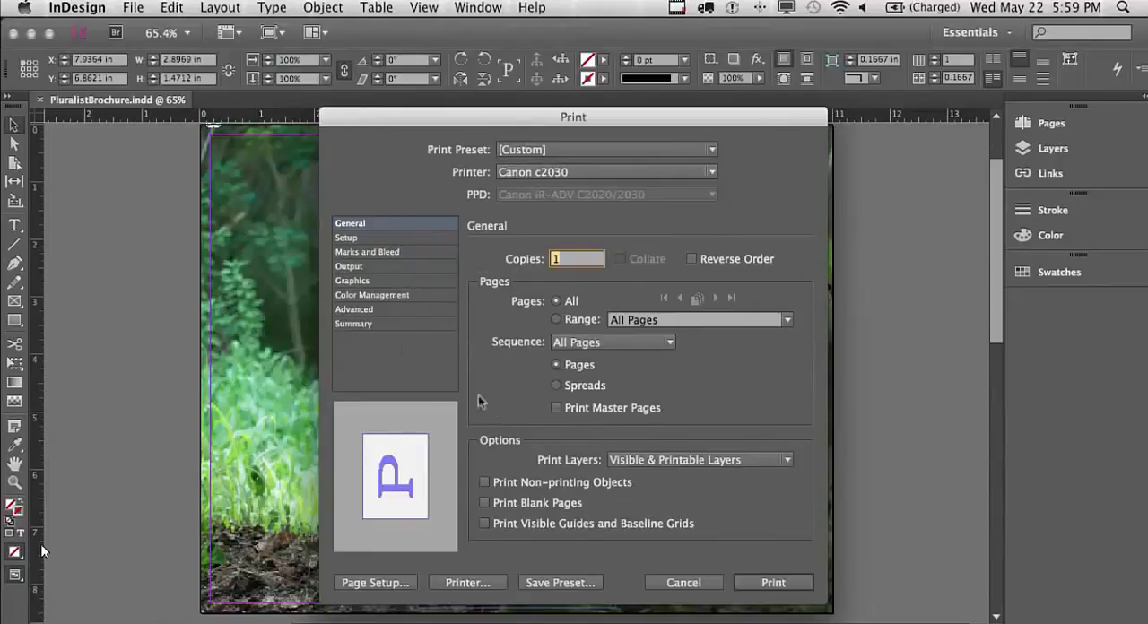
Cancel printing and set up an Adobe PDF (Print) export of the brochure named PluralistBrochure in the Documents folder
left_click(684, 583)
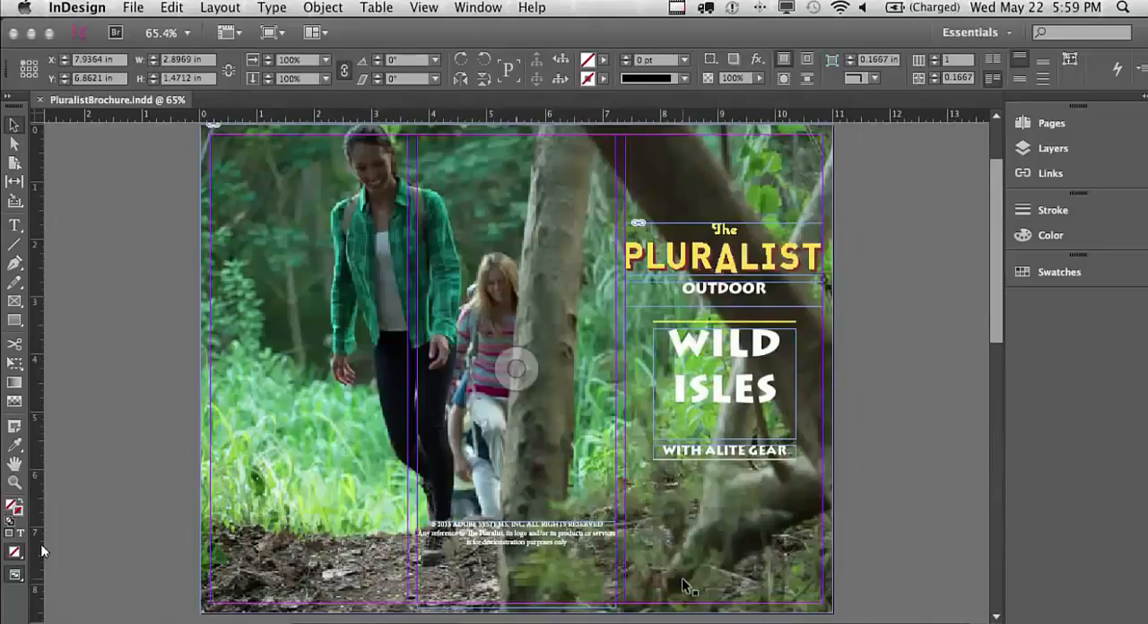
left_click(141, 9)
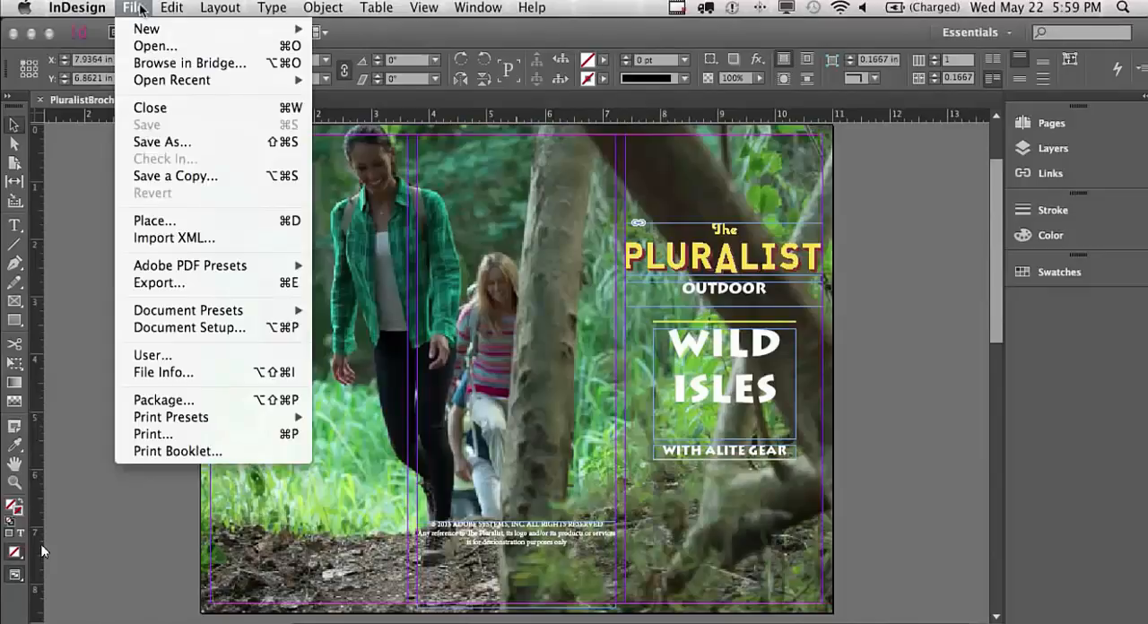
left_click(215, 283)
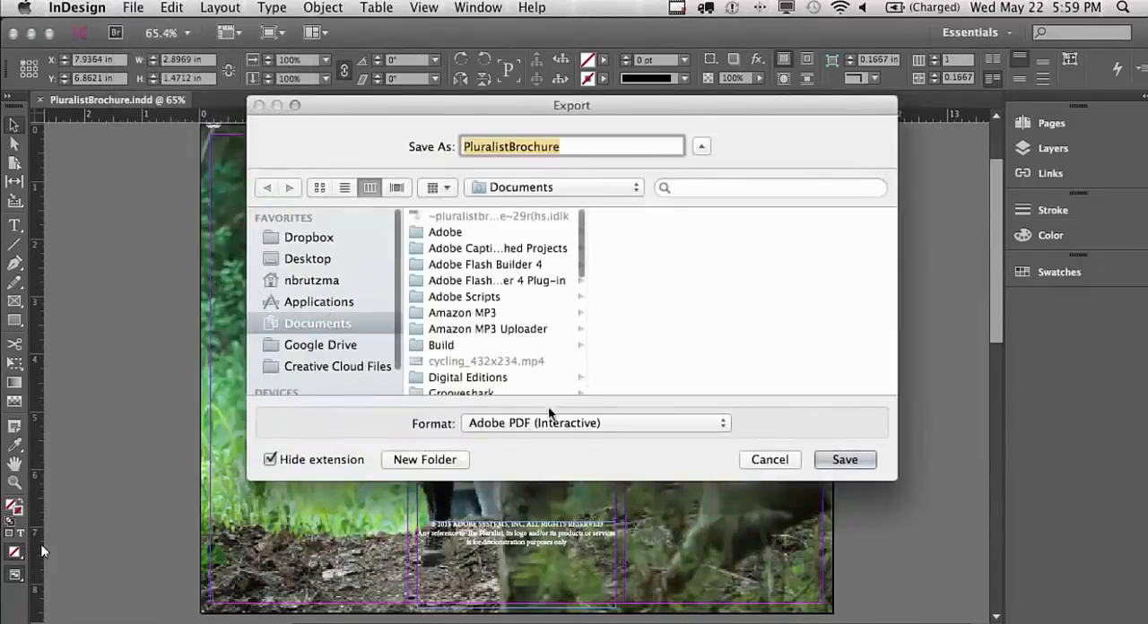
left_click(549, 417)
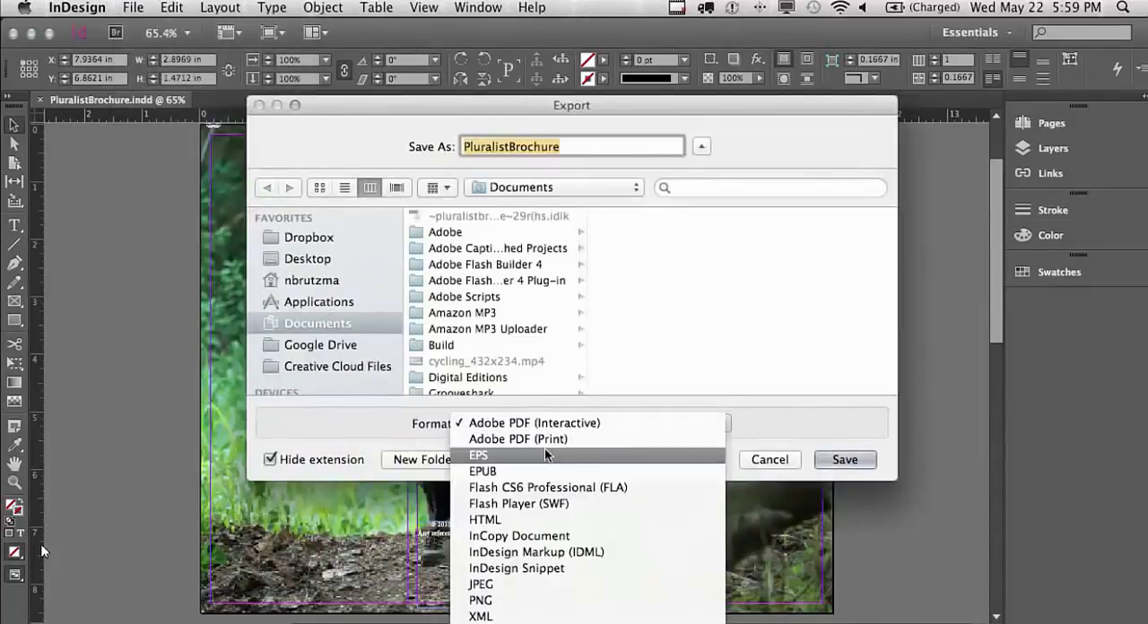
left_click(547, 438)
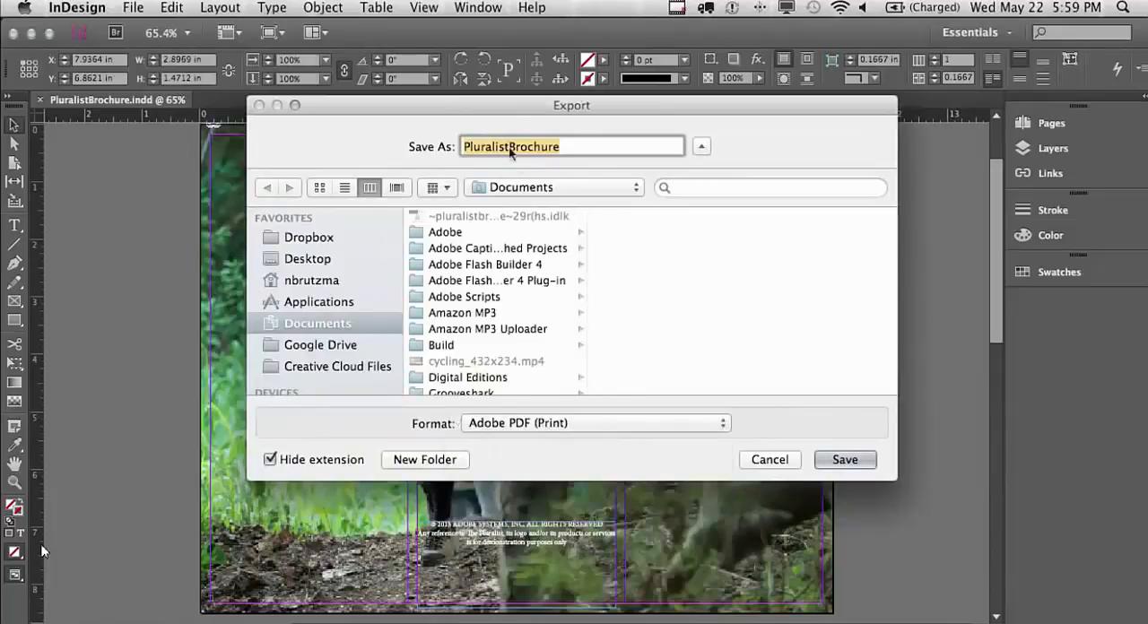
left_click(832, 459)
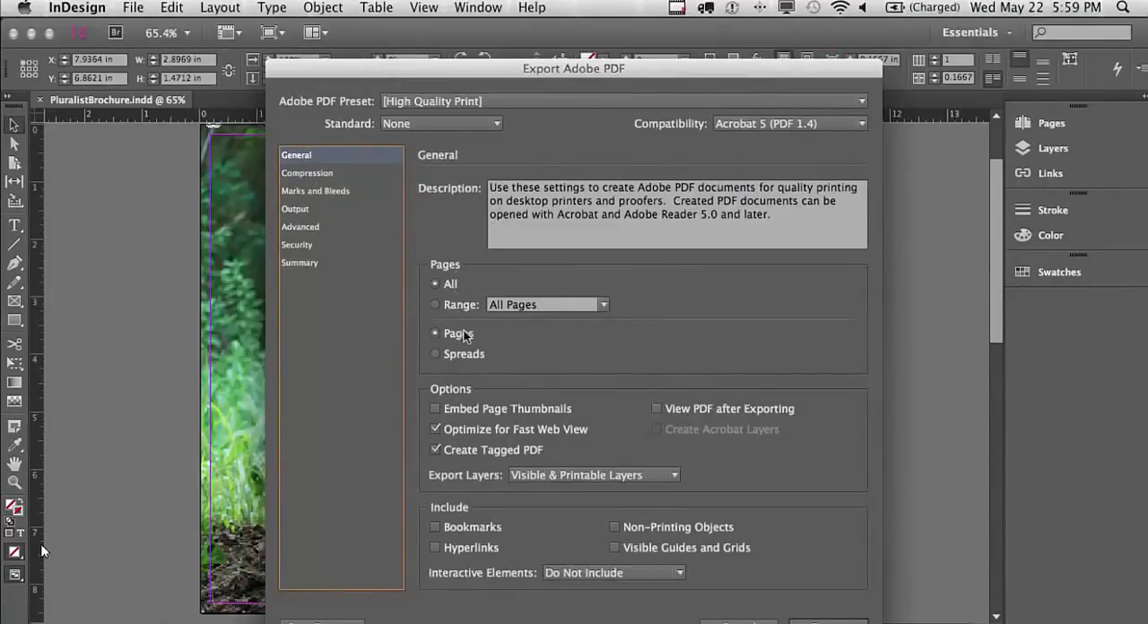
Enable View PDF after Exporting, export the brochure with the High Quality Print preset, and review the resulting PDF
left_click(659, 410)
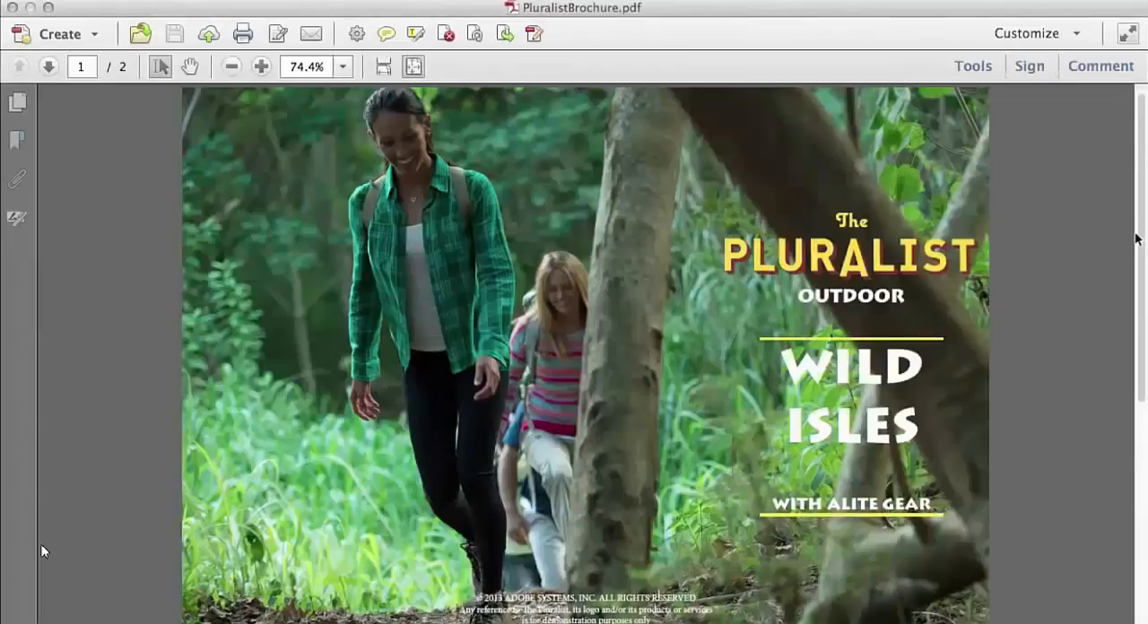
left_click_drag(1139, 238, 1128, 216)
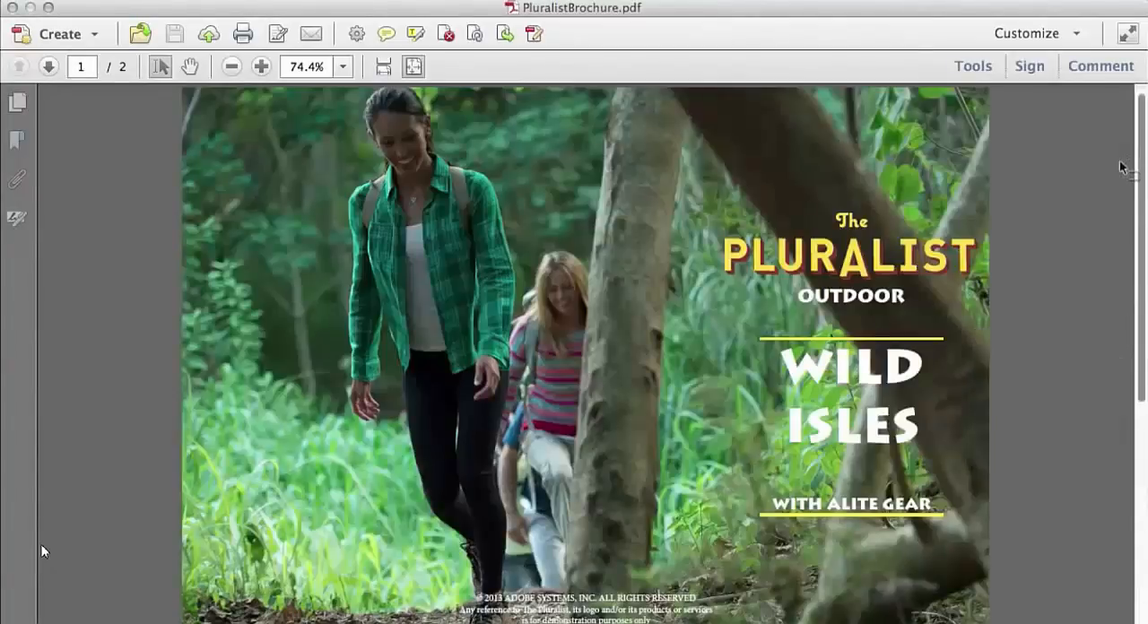